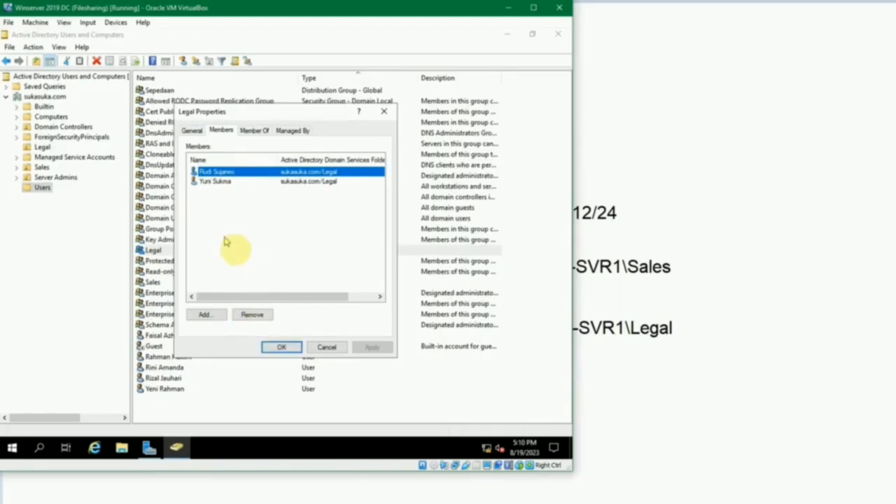
- Close the Legal group's properties and review the Sales group's member list, widening its name column
{"action": "left_click", "coordinate": [277, 344]}
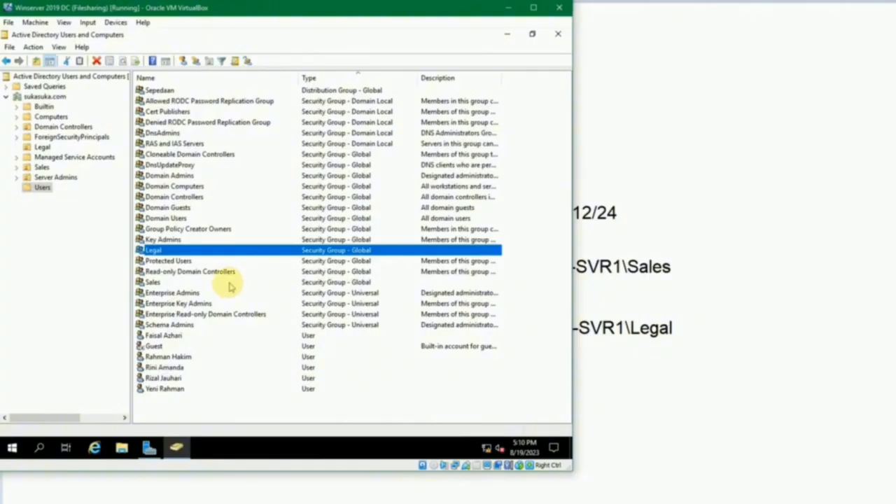
{"action": "double_click", "coordinate": [153, 282]}
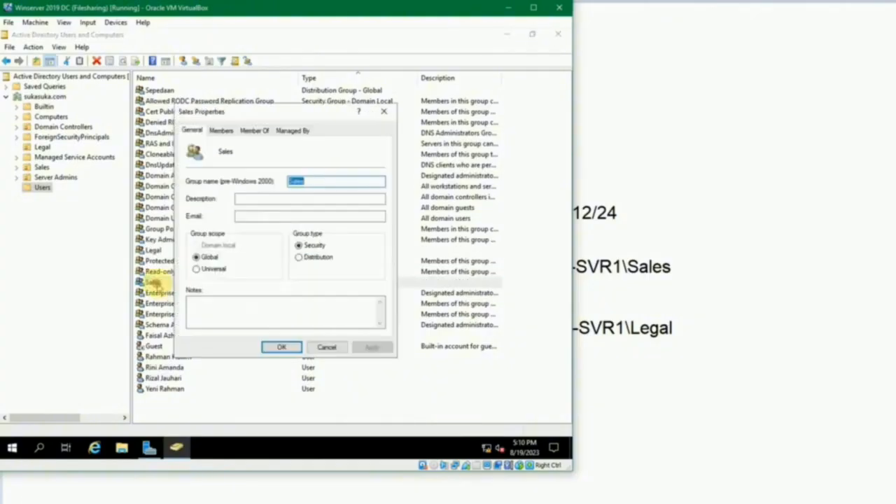
{"action": "left_click", "coordinate": [221, 130]}
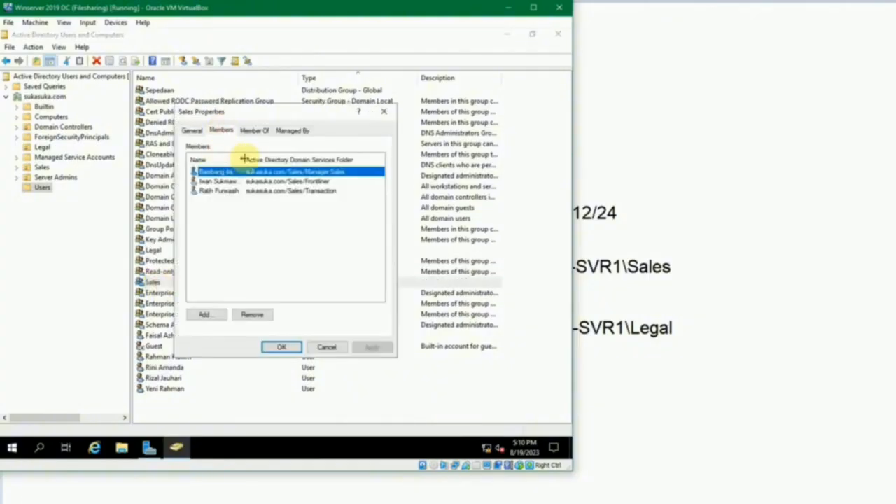
{"action": "left_click_drag", "start_coordinate": [244, 159], "coordinate": [296, 159]}
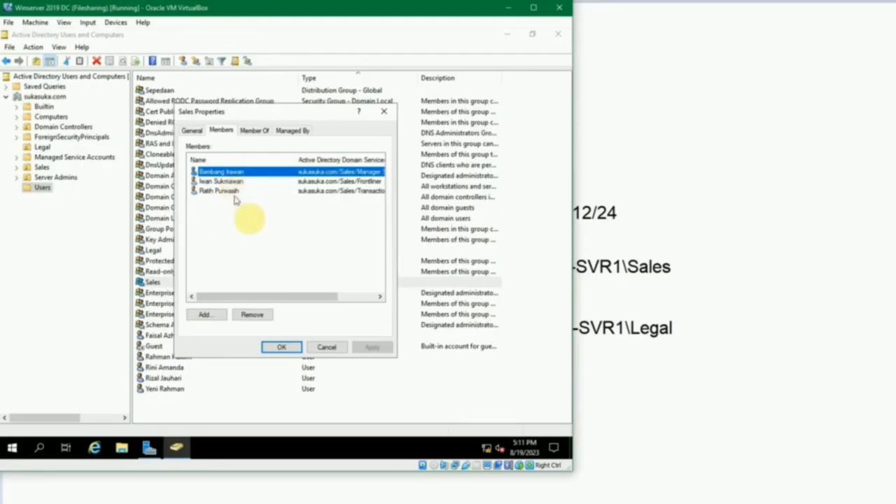
{"action": "left_click", "coordinate": [280, 350]}
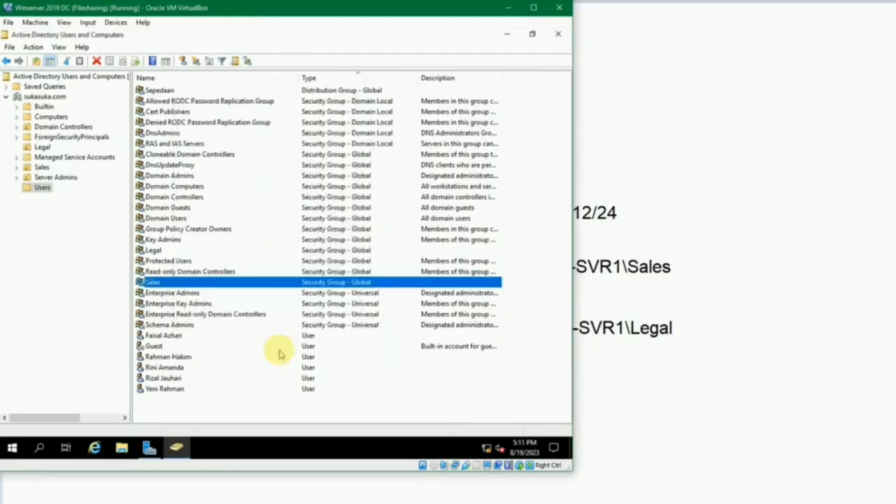
{"action": "left_click", "coordinate": [175, 368]}
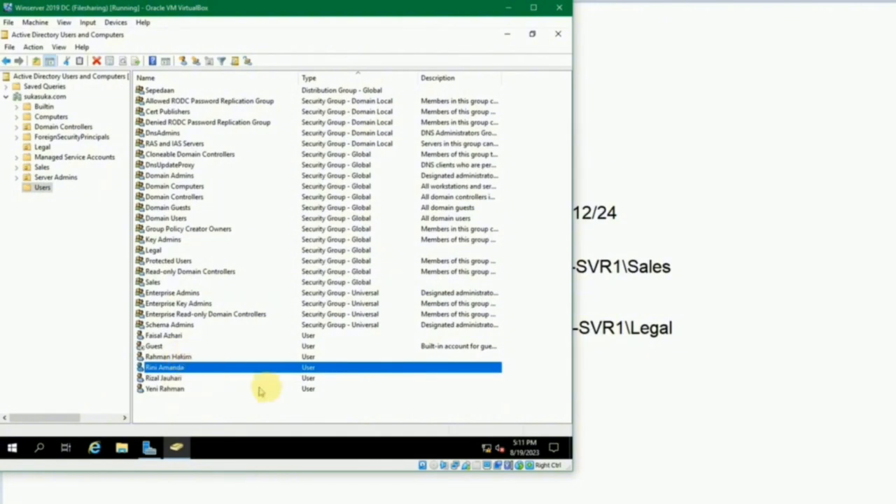
{"action": "left_click", "coordinate": [346, 401]}
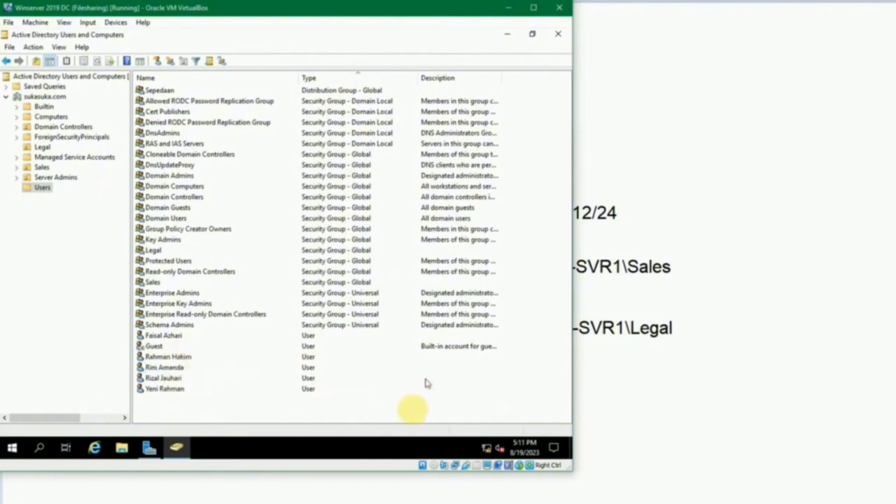
- Switch to the Winserver 2019 SVR virtual machine and open Local Disk (C:) in File Explorer
{"action": "mouse_move", "coordinate": [398, 491]}
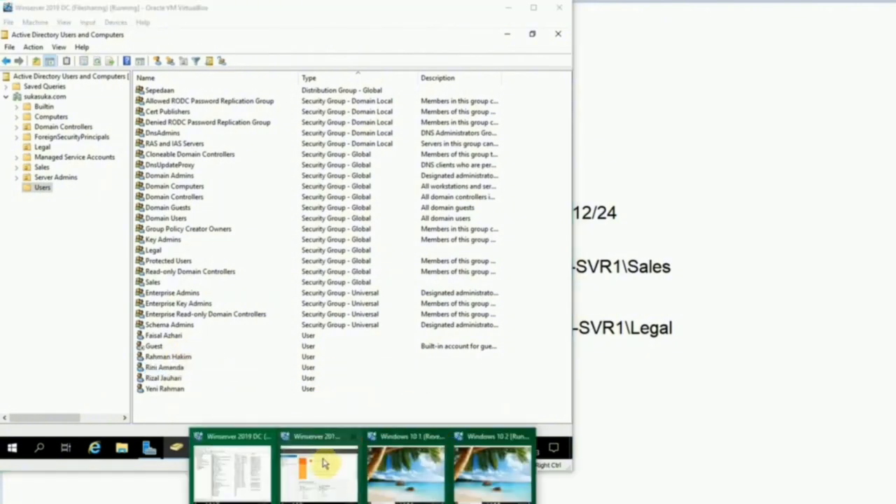
{"action": "left_click", "coordinate": [319, 464]}
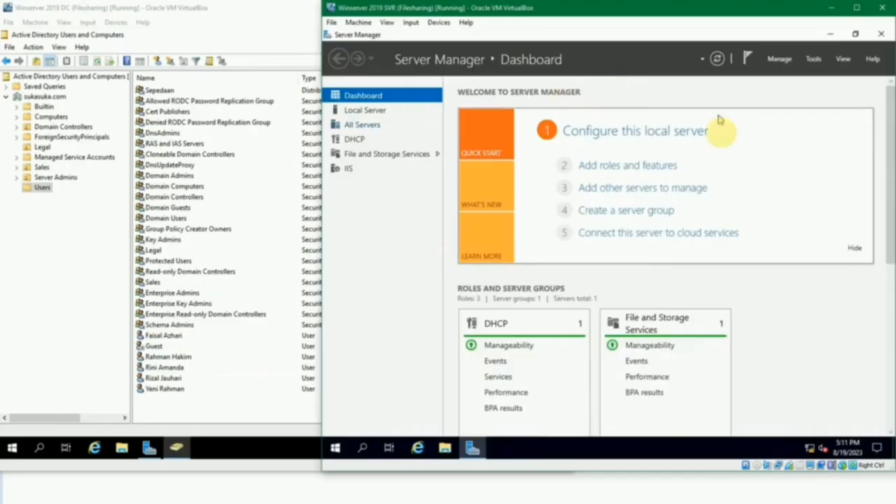
{"action": "left_click", "coordinate": [445, 451]}
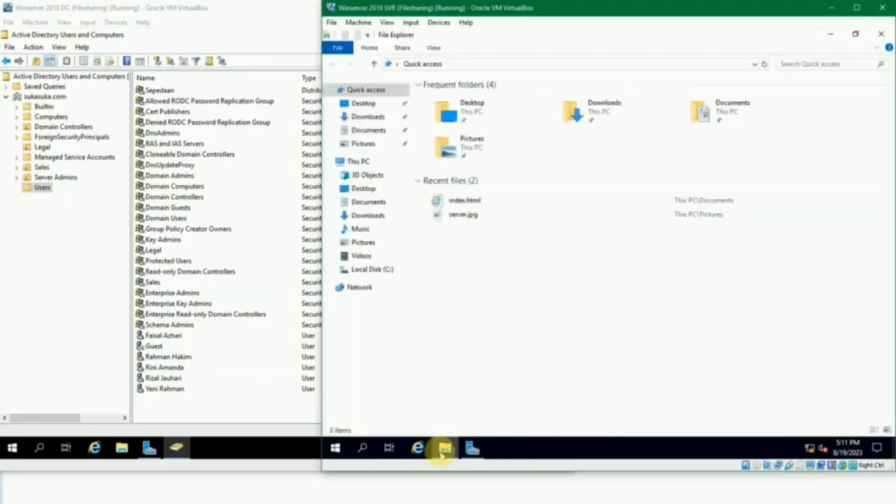
{"action": "left_click", "coordinate": [392, 271]}
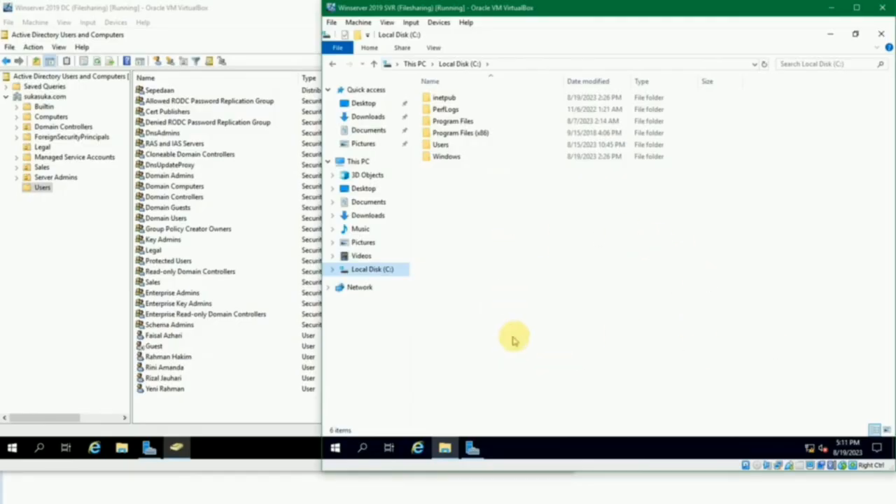
- Create a folder named Shared in Local Disk (C:)
{"action": "right_click", "coordinate": [492, 228]}
{"action": "left_click", "coordinate": [487, 206]}
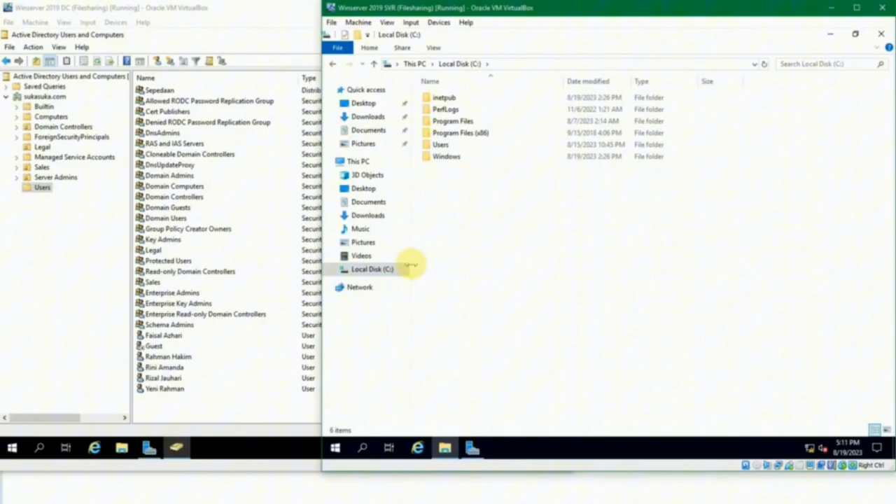
{"action": "right_click", "coordinate": [466, 191]}
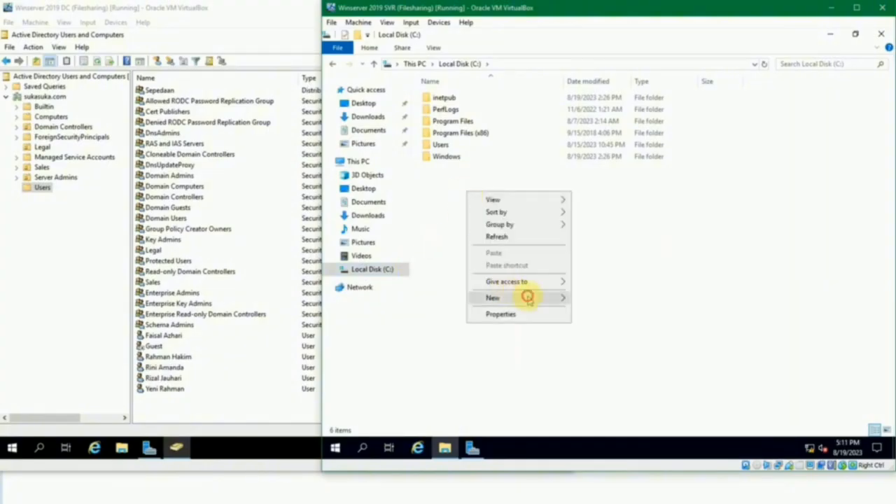
{"action": "mouse_move", "coordinate": [526, 295]}
{"action": "left_click", "coordinate": [610, 293]}
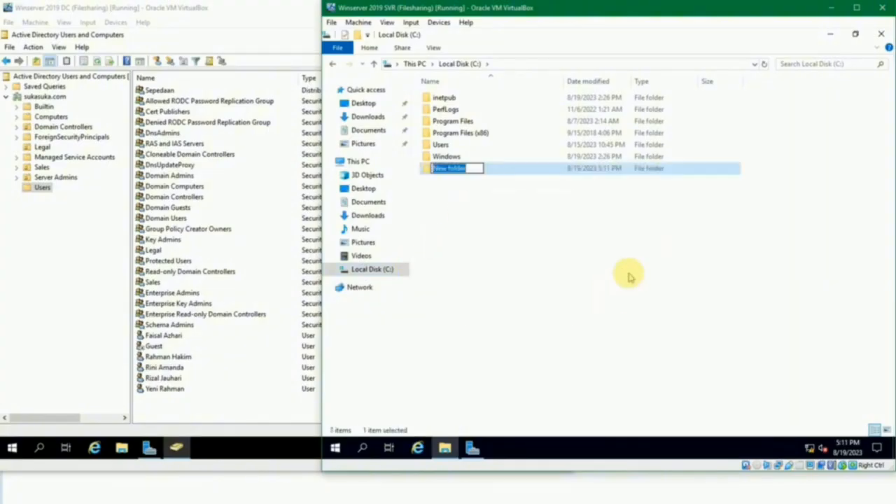
{"action": "type", "text": "Shared"}
{"action": "key", "text": "Return"}
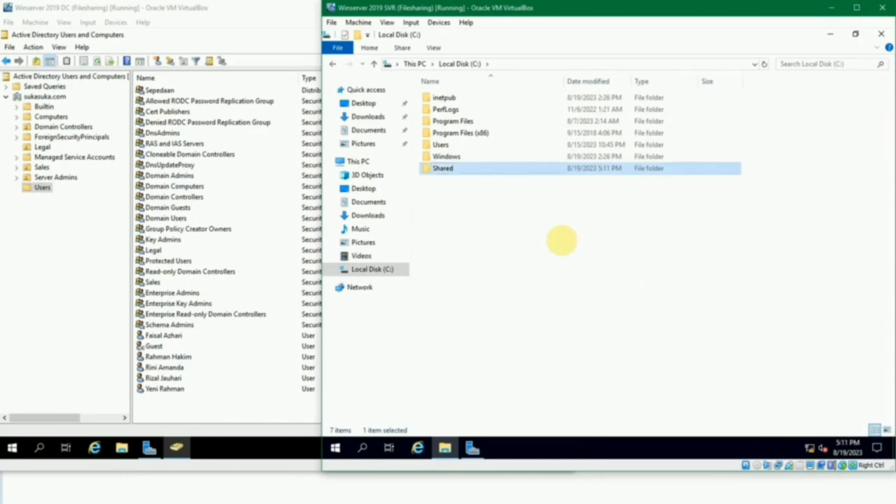
- Create the folders General, Legal and Sales inside the Shared folder
{"action": "double_click", "coordinate": [462, 169]}
{"action": "right_click", "coordinate": [489, 125]}
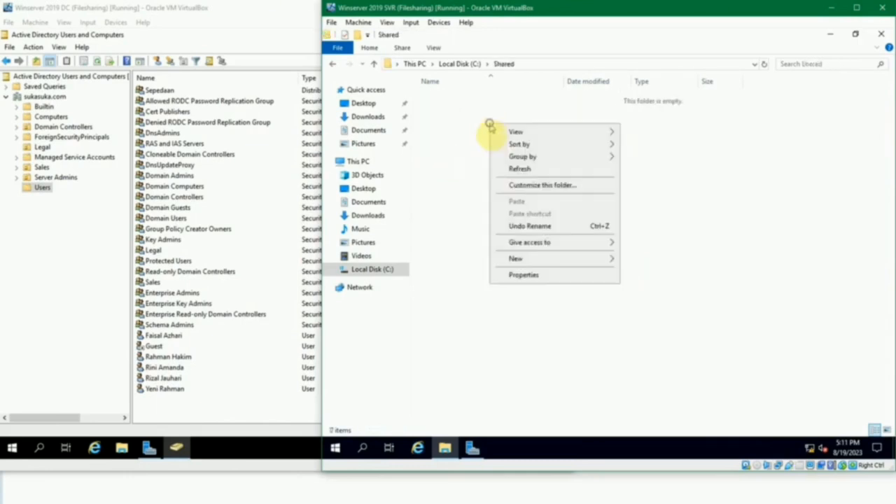
{"action": "mouse_move", "coordinate": [574, 260]}
{"action": "left_click", "coordinate": [840, 305]}
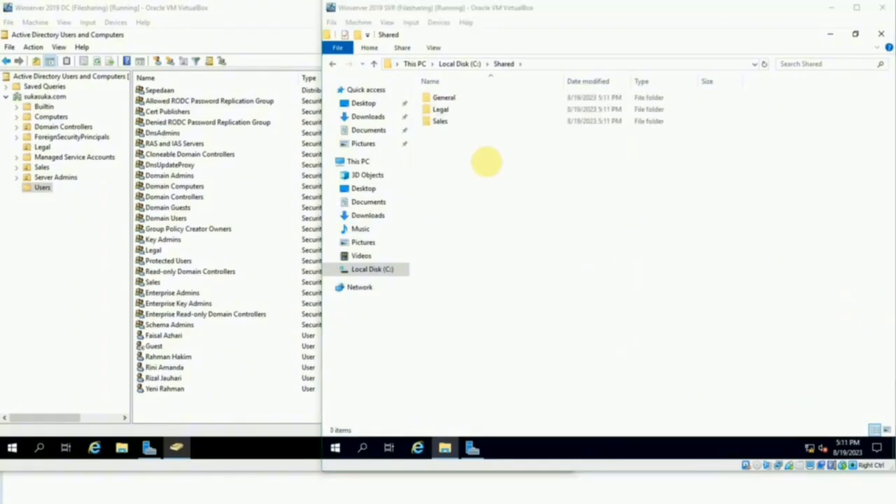
{"action": "left_click", "coordinate": [470, 146]}
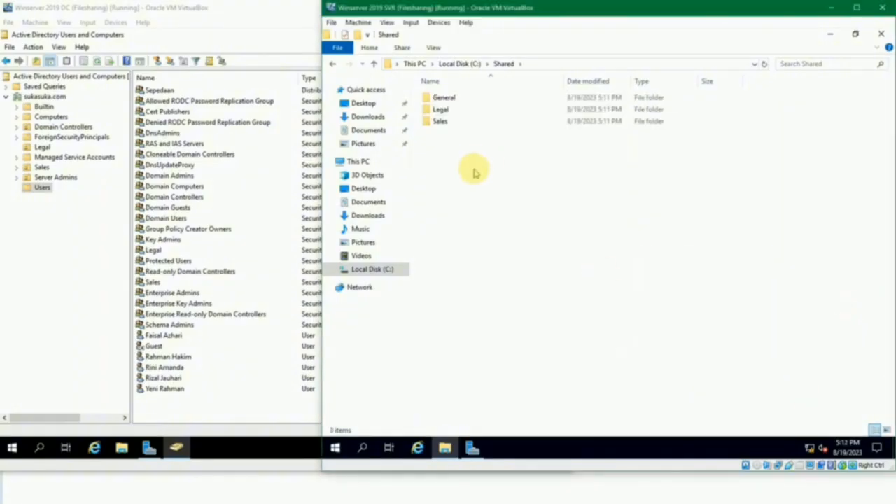
{"action": "left_click", "coordinate": [445, 98]}
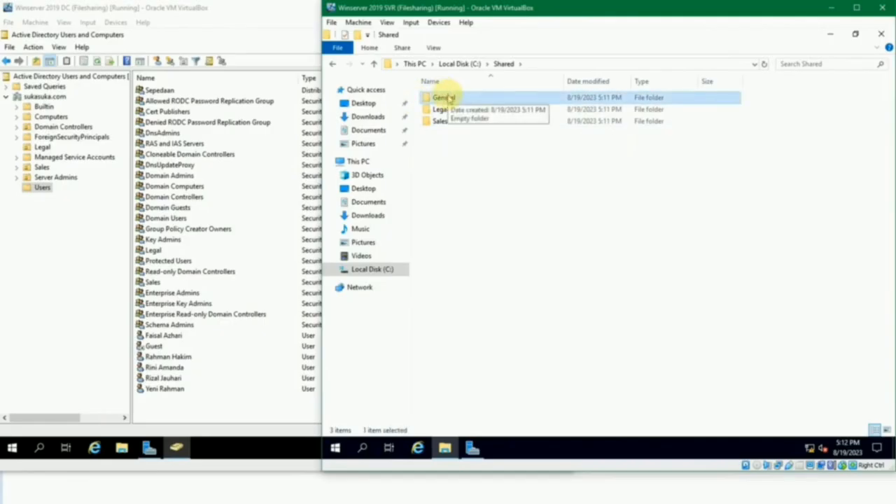
{"action": "left_click", "coordinate": [464, 155]}
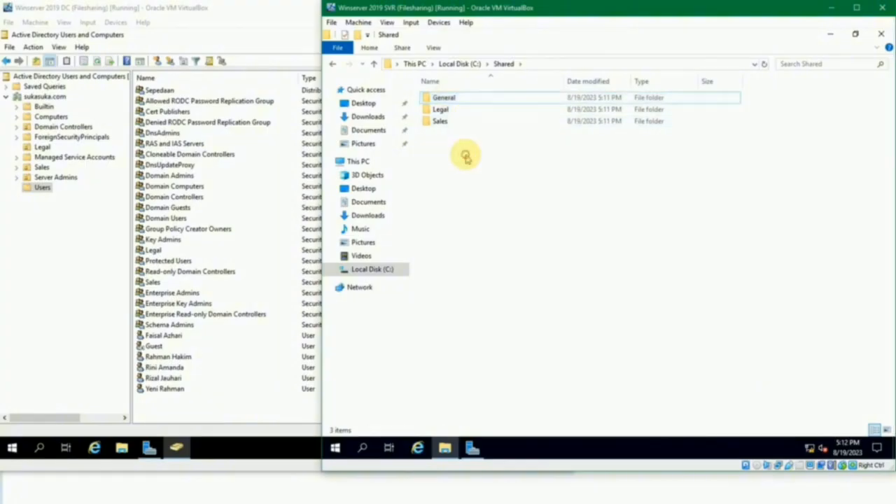
{"action": "left_click", "coordinate": [444, 102]}
{"action": "left_click", "coordinate": [472, 157]}
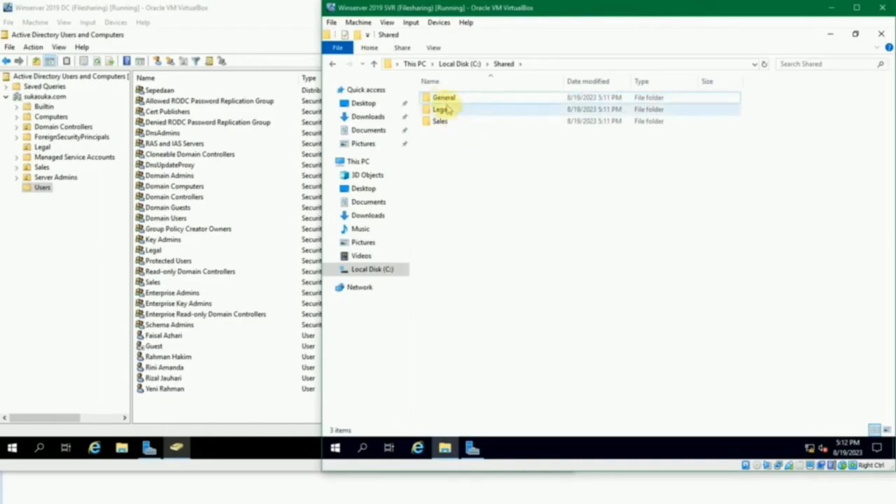
- Open the sharing settings in the General folder's properties
{"action": "left_click", "coordinate": [445, 101]}
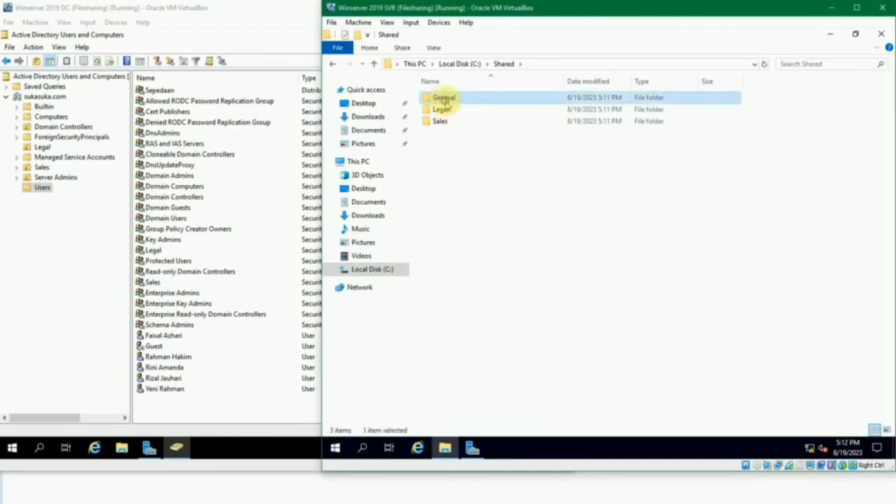
{"action": "right_click", "coordinate": [446, 103]}
{"action": "left_click", "coordinate": [505, 303]}
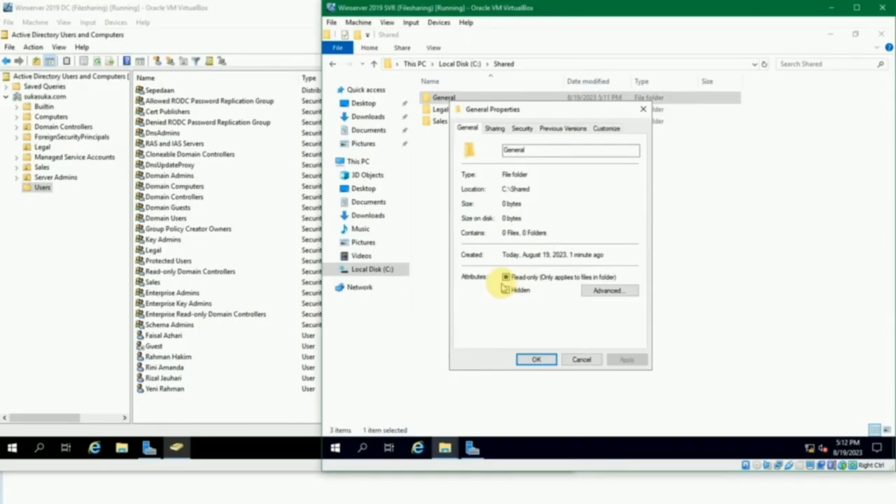
{"action": "left_click", "coordinate": [493, 129]}
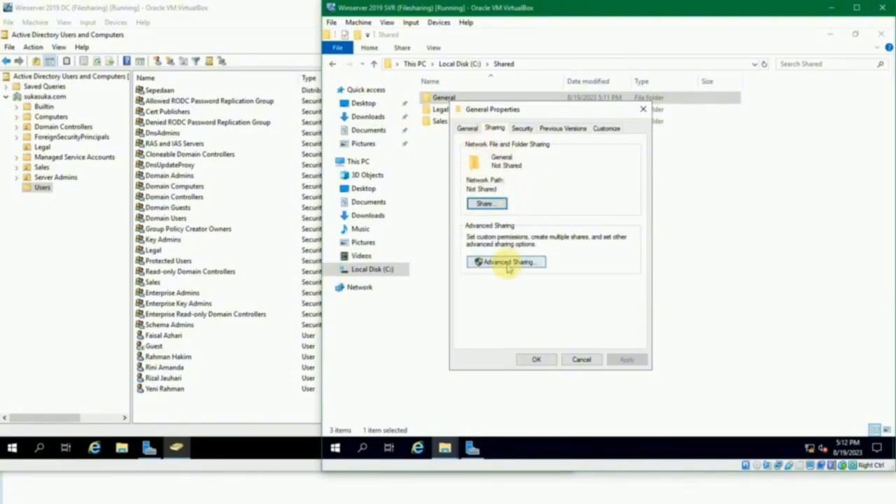
- Find a domain user by first name, add them to the General folder's network access list with Read permission, and cancel the sharing
{"action": "left_click", "coordinate": [495, 205]}
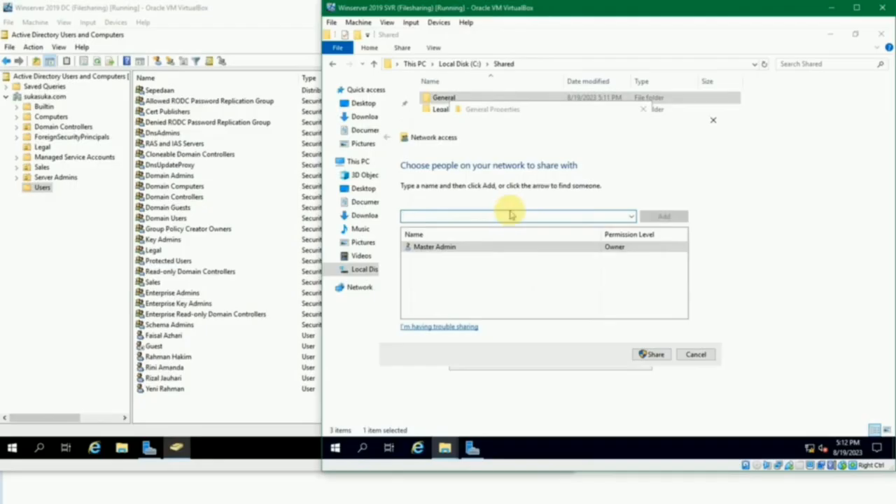
{"action": "type", "text": "rini"}
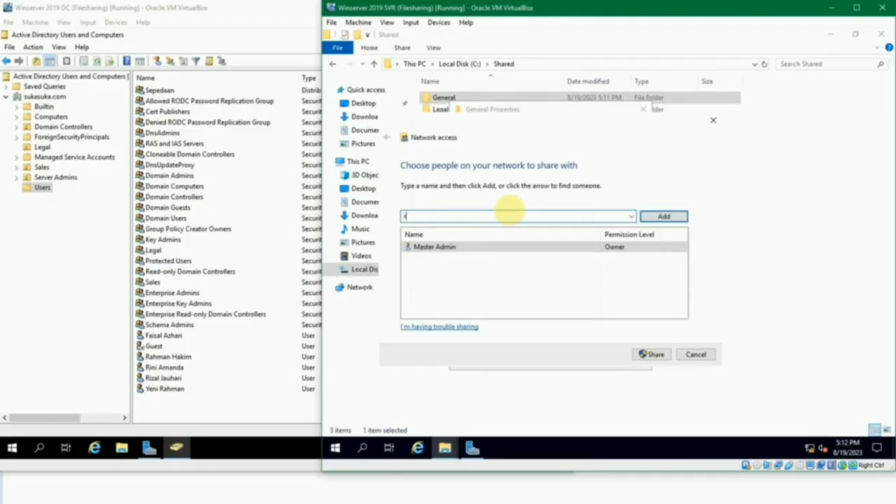
{"action": "left_click", "coordinate": [649, 216]}
{"action": "left_click", "coordinate": [636, 248]}
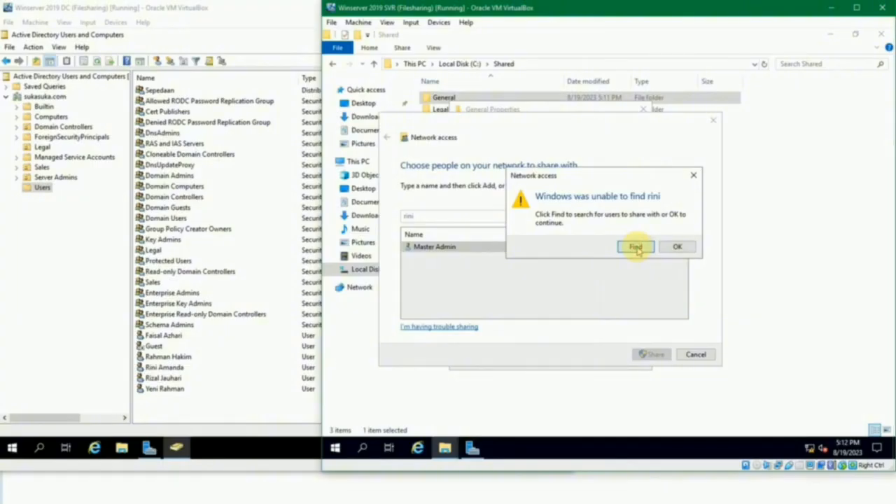
{"action": "type", "text": "rini"}
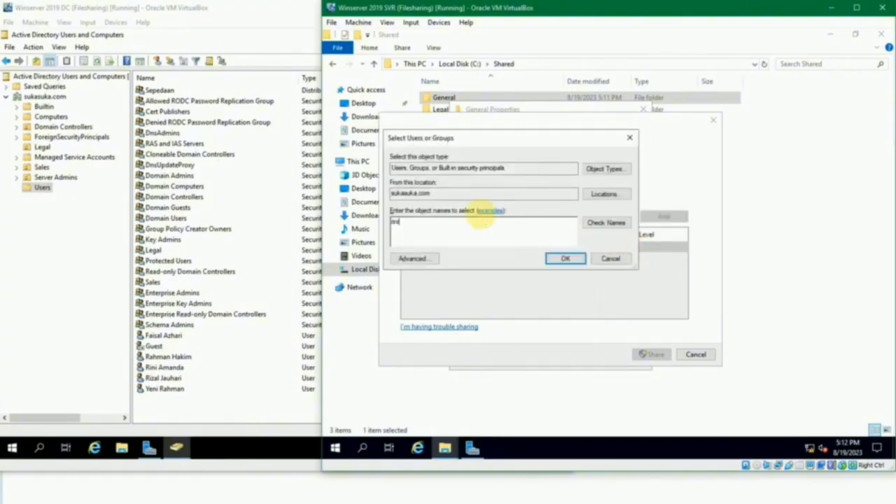
{"action": "left_click", "coordinate": [607, 226]}
{"action": "left_click", "coordinate": [572, 258]}
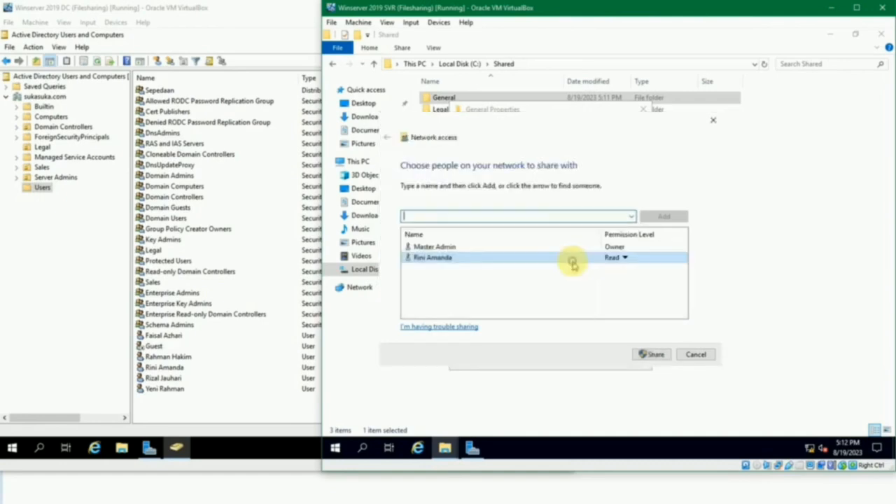
{"action": "left_click", "coordinate": [614, 259]}
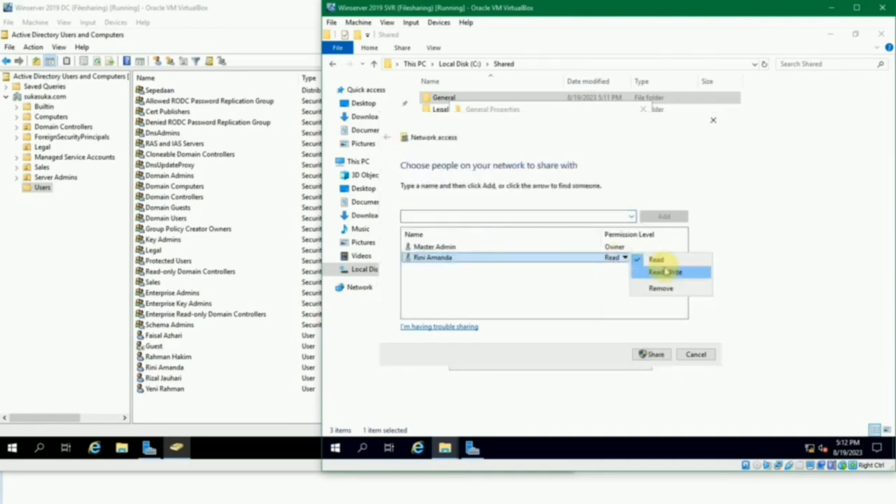
{"action": "left_click", "coordinate": [600, 283]}
{"action": "left_click", "coordinate": [696, 353]}
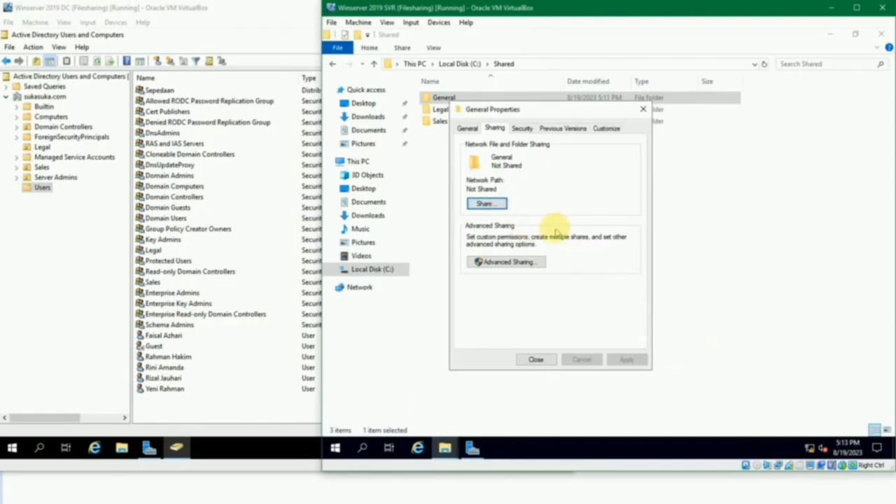
- Enable sharing of the General folder through Advanced Sharing with the share name General
{"action": "left_click", "coordinate": [512, 266]}
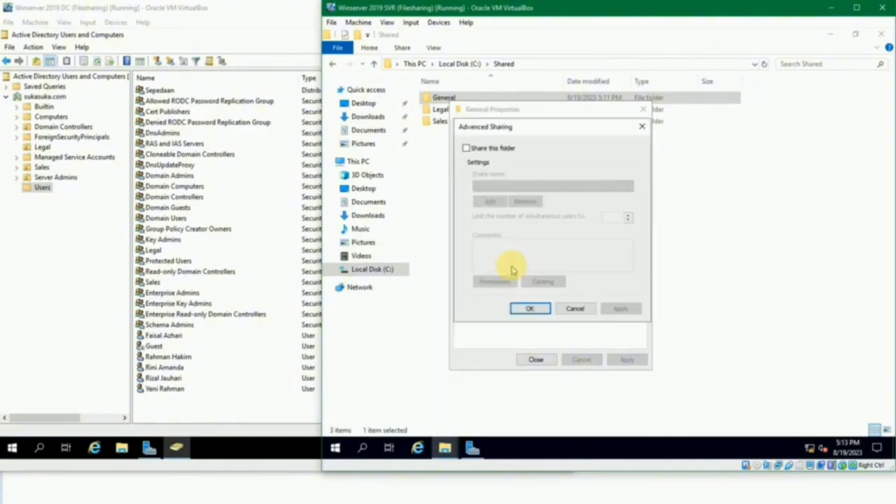
{"action": "left_click", "coordinate": [494, 149]}
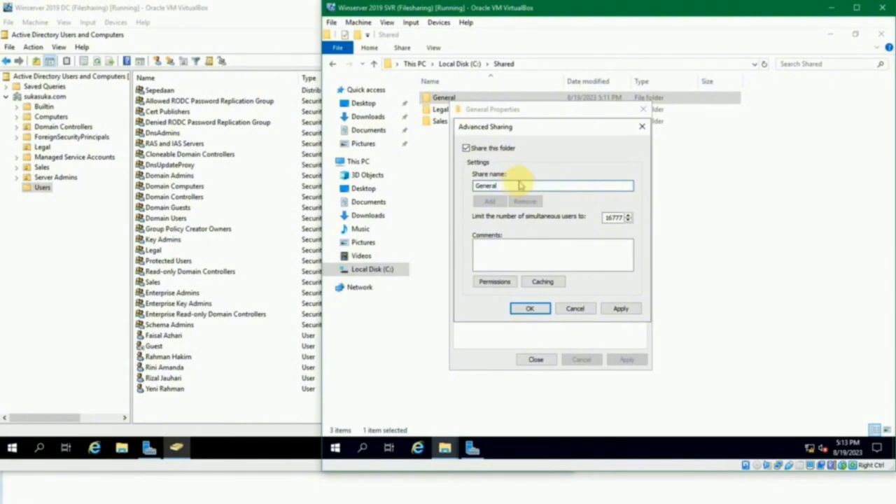
{"action": "left_click", "coordinate": [613, 217]}
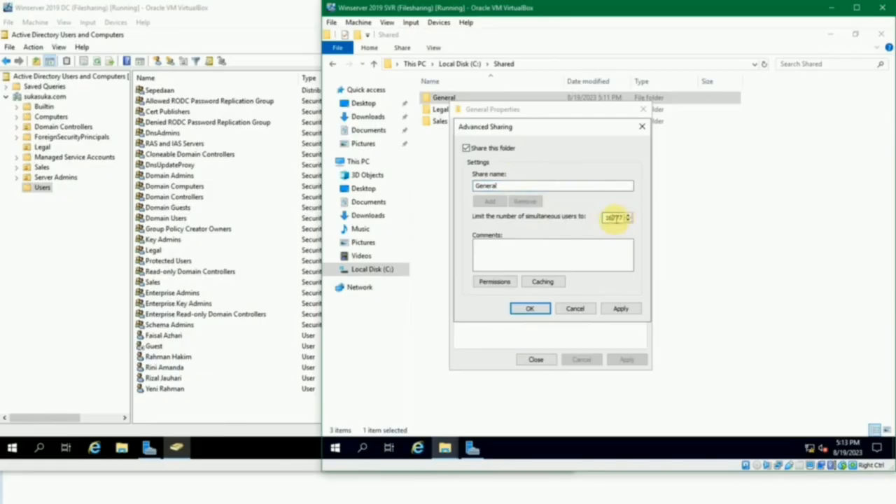
{"action": "double_click", "coordinate": [609, 218]}
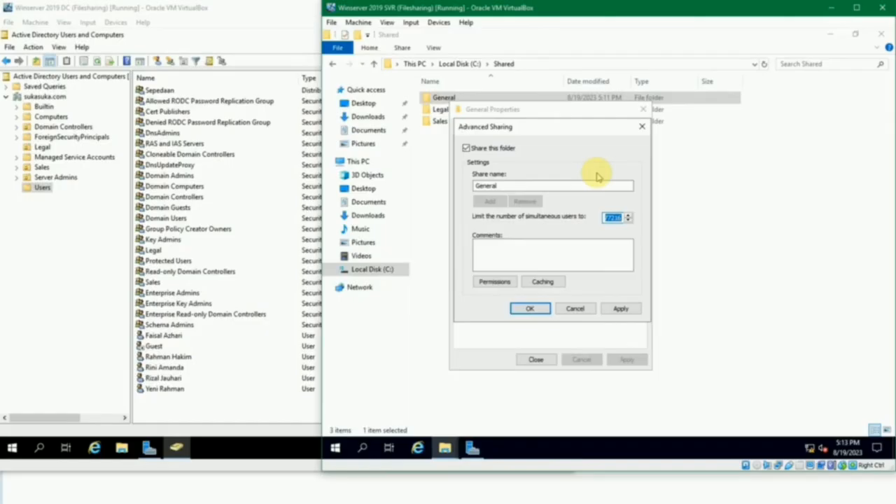
{"action": "left_click", "coordinate": [610, 217]}
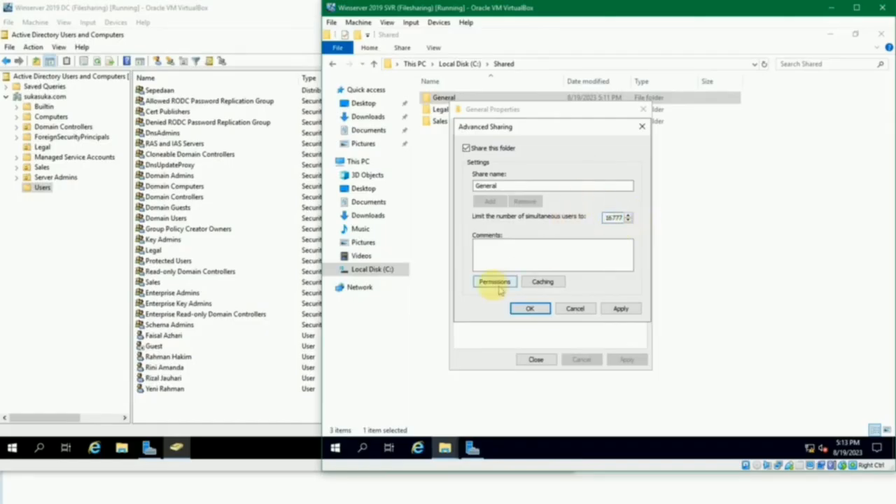
{"action": "left_click", "coordinate": [504, 256]}
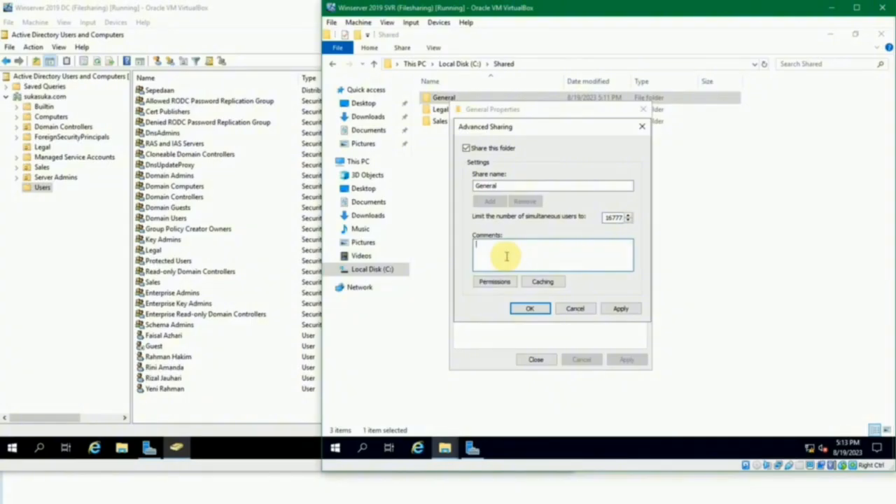
- Allow Everyone only Read permission on the General share, confirm the sharing settings and close the folder's properties
{"action": "left_click", "coordinate": [488, 285]}
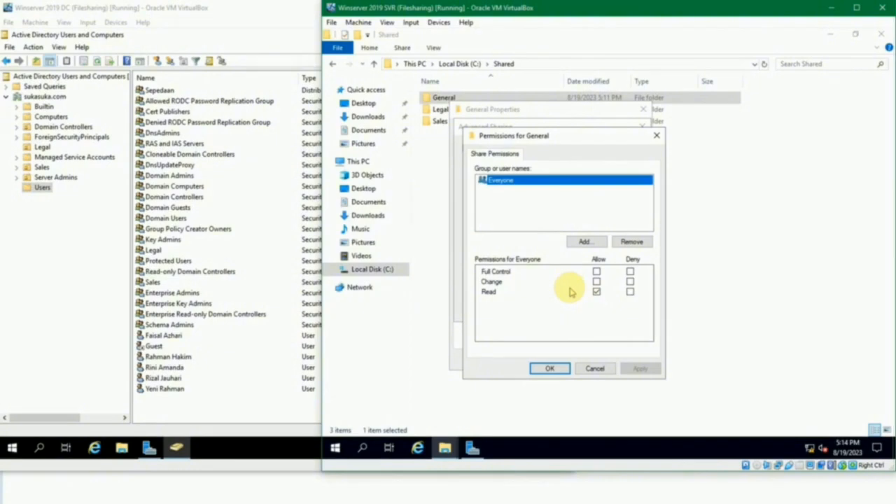
{"action": "left_click", "coordinate": [596, 281]}
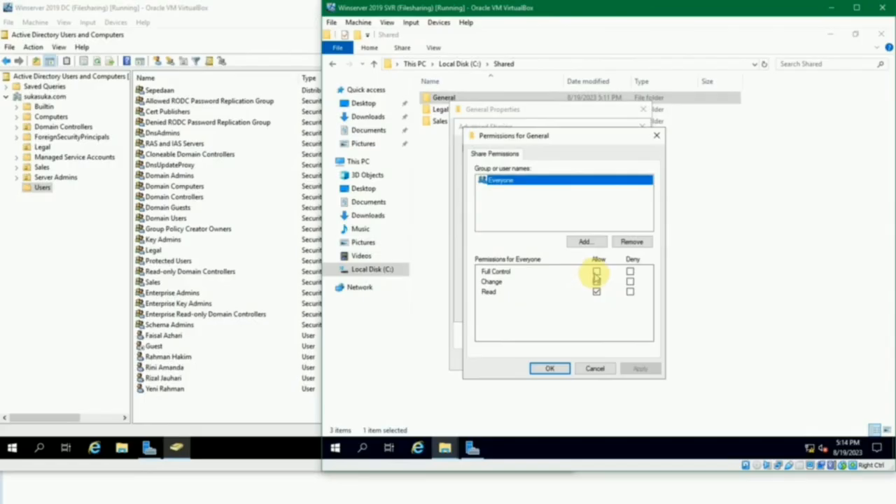
{"action": "left_click", "coordinate": [595, 272]}
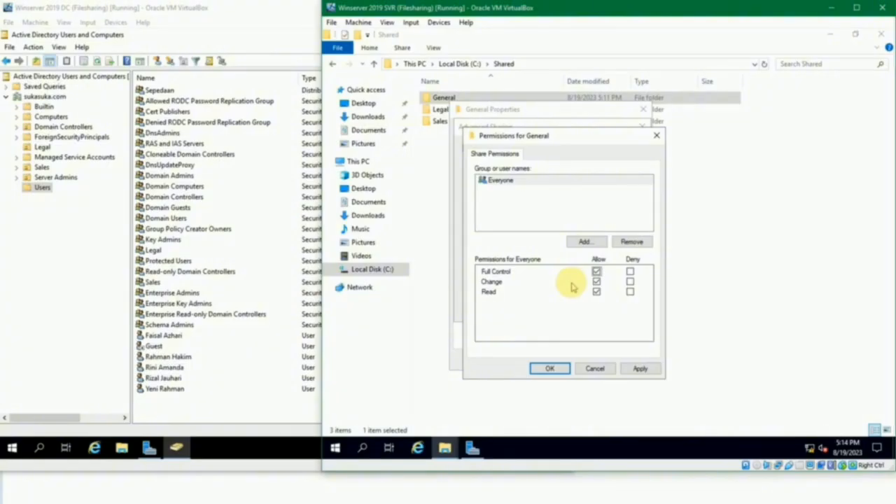
{"action": "left_click", "coordinate": [597, 272]}
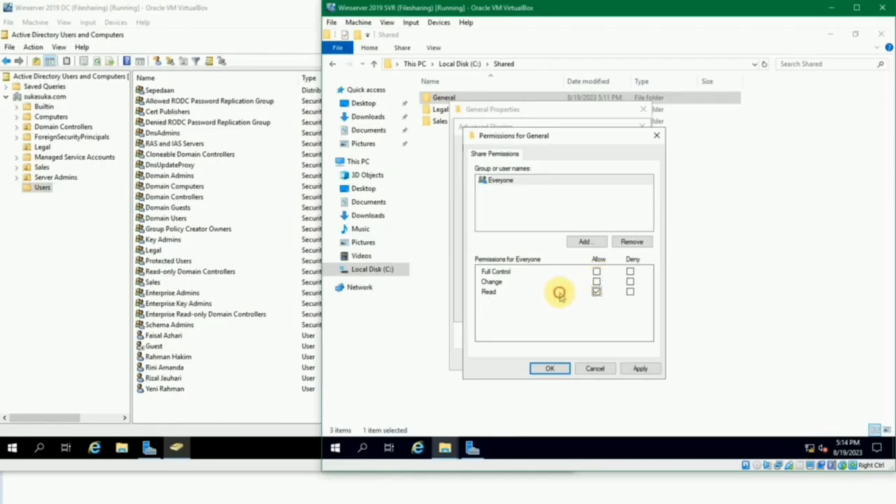
{"action": "left_click", "coordinate": [552, 368]}
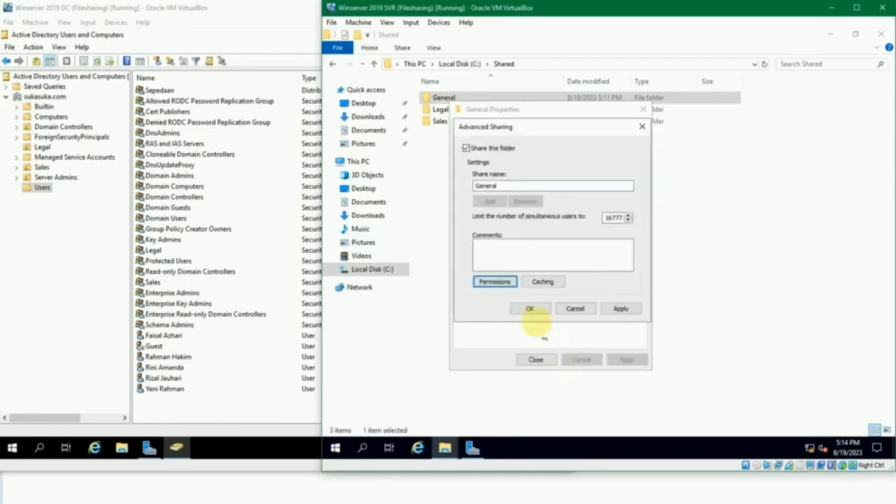
{"action": "left_click", "coordinate": [531, 310]}
{"action": "left_click", "coordinate": [535, 360]}
{"action": "left_click", "coordinate": [535, 327]}
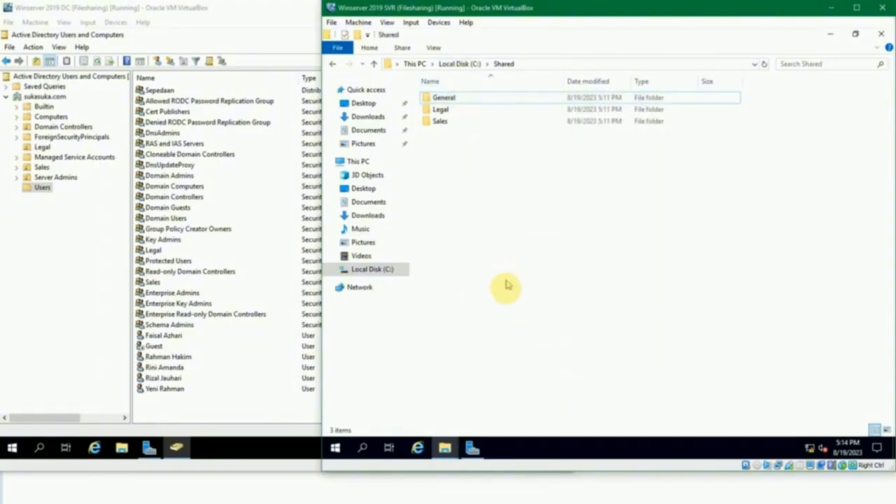
- Switch to the Windows 10 1 virtual machine and check which account is signed in
{"action": "mouse_move", "coordinate": [376, 495]}
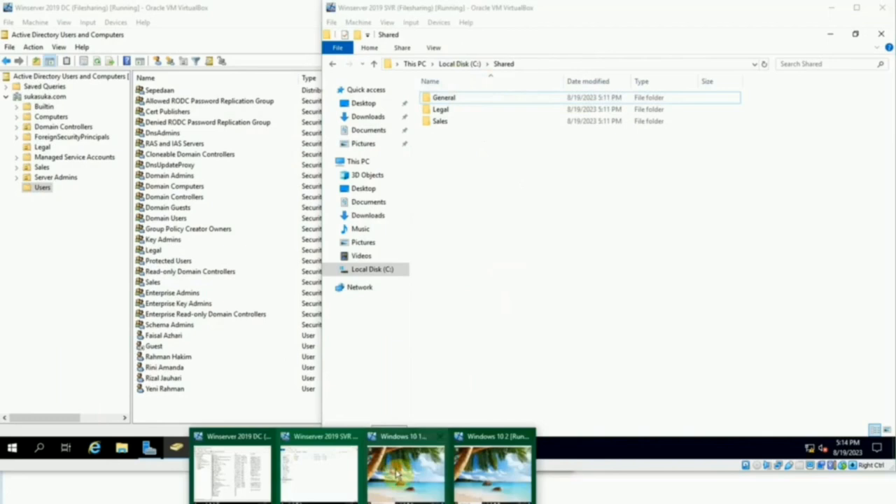
{"action": "left_click", "coordinate": [393, 445]}
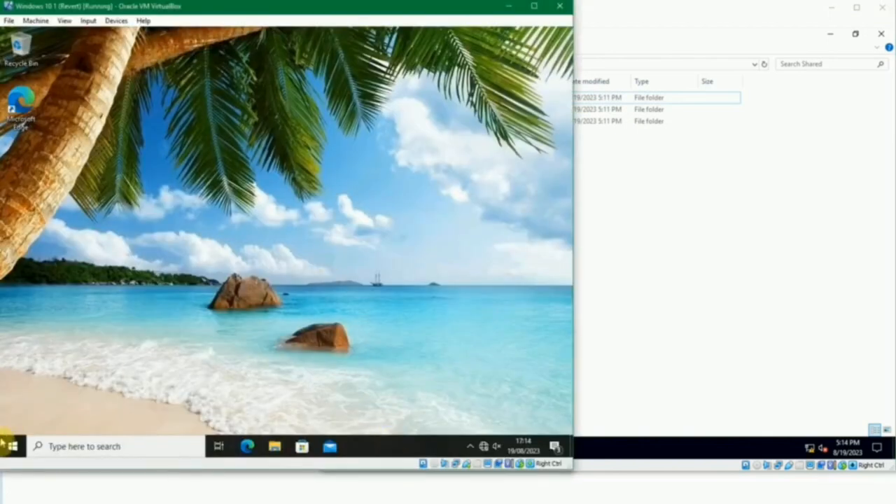
{"action": "left_click", "coordinate": [12, 446]}
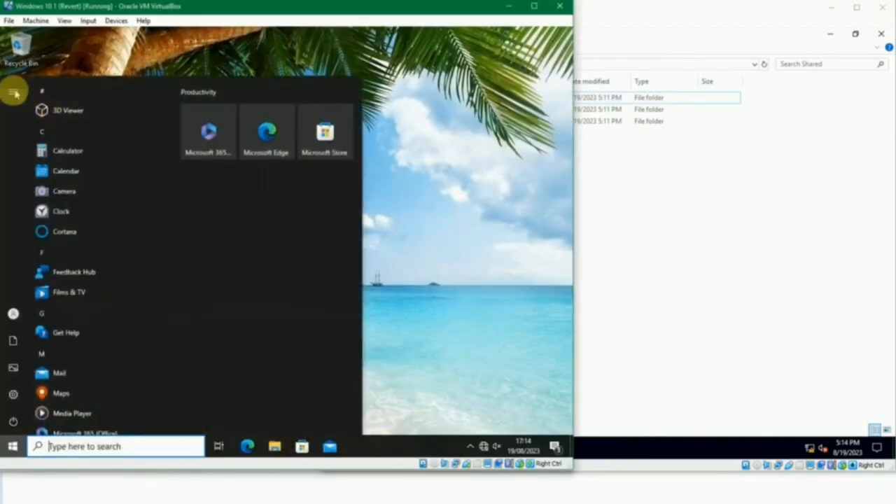
{"action": "left_click", "coordinate": [15, 91]}
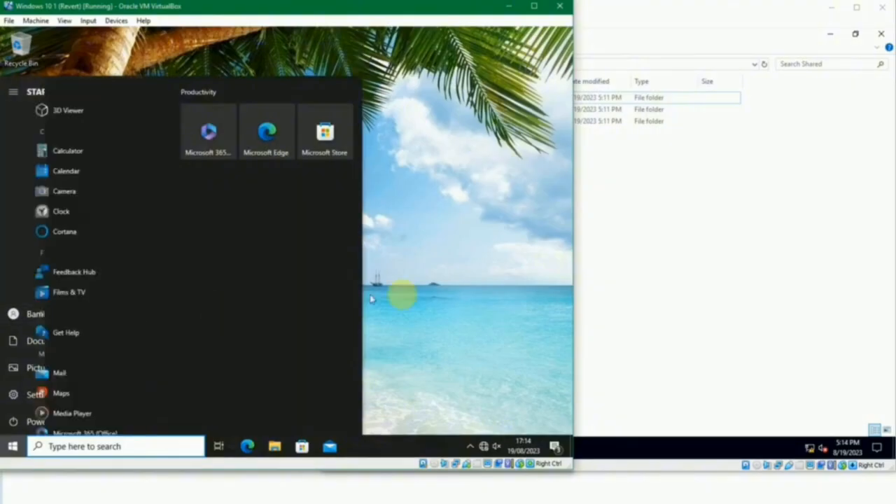
{"action": "left_click", "coordinate": [420, 295]}
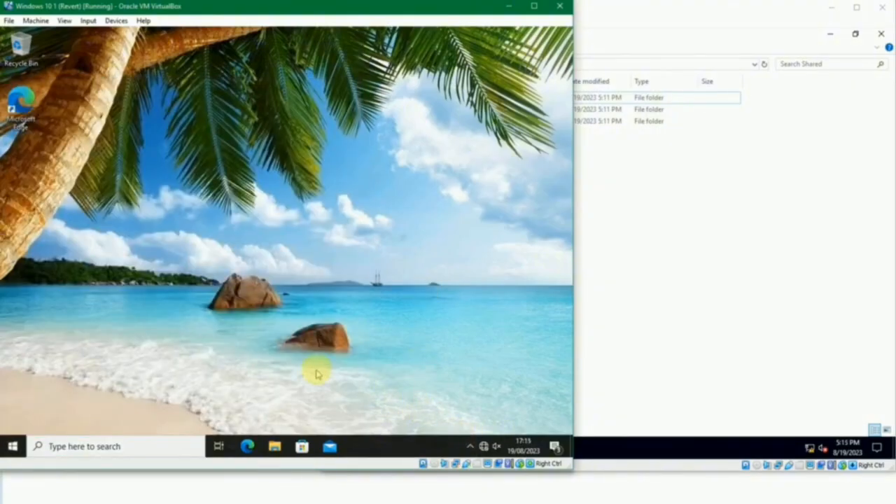
- Open the network path \\jkt-svr1 on this client and view the General share
{"action": "key", "text": "super+r"}
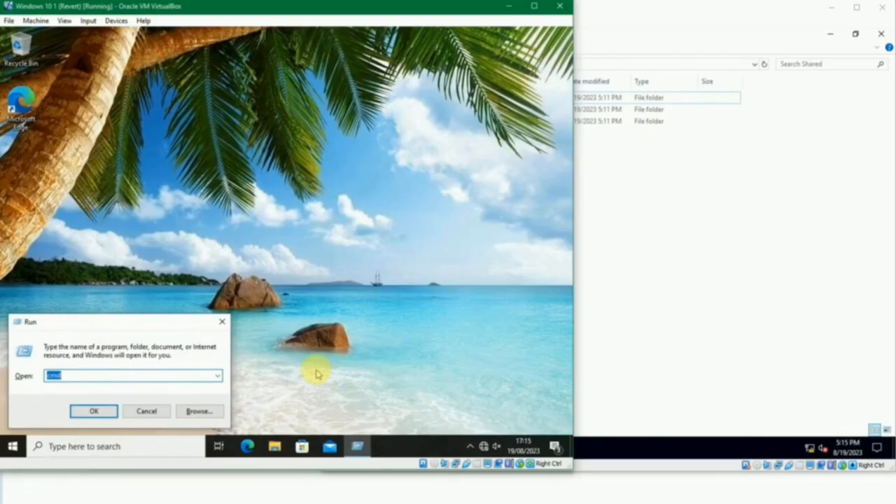
{"action": "type", "text": "\\"}
{"action": "key", "text": "Return"}
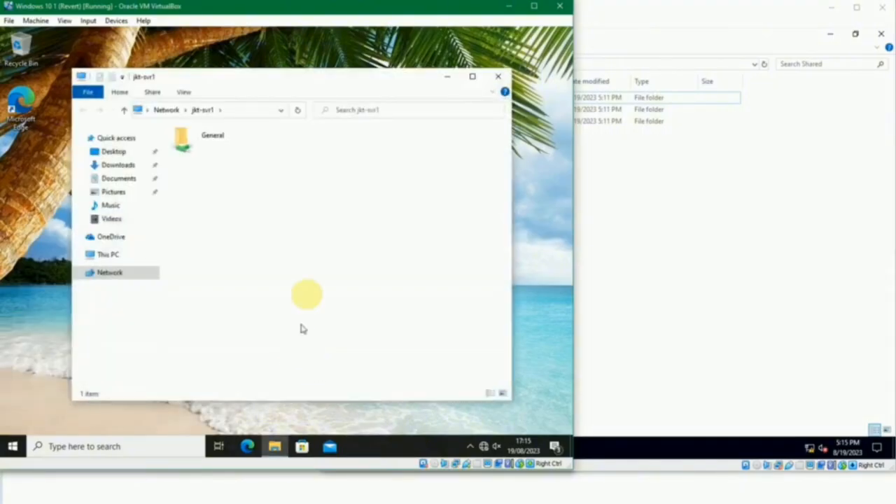
{"action": "double_click", "coordinate": [215, 150]}
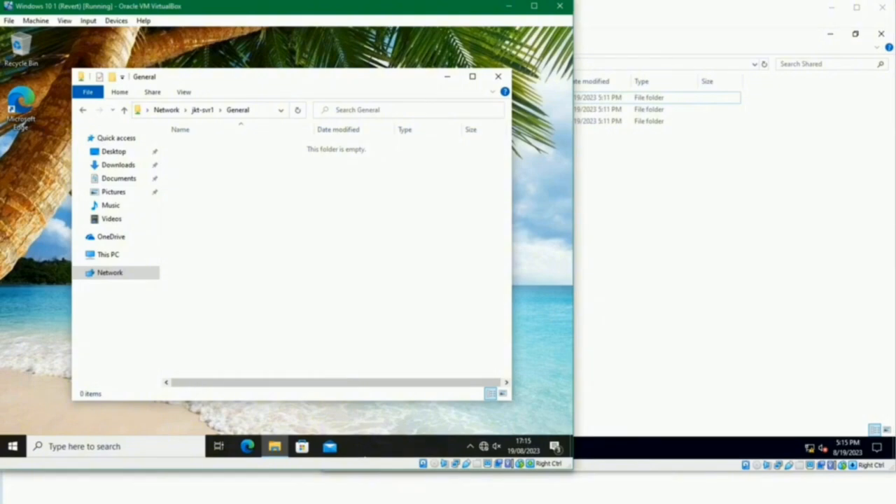
- Switch to the Windows 10 2 virtual machine and check which account is signed in
{"action": "mouse_move", "coordinate": [424, 490]}
{"action": "left_click", "coordinate": [483, 480]}
{"action": "left_click", "coordinate": [251, 445]}
{"action": "left_click", "coordinate": [258, 95]}
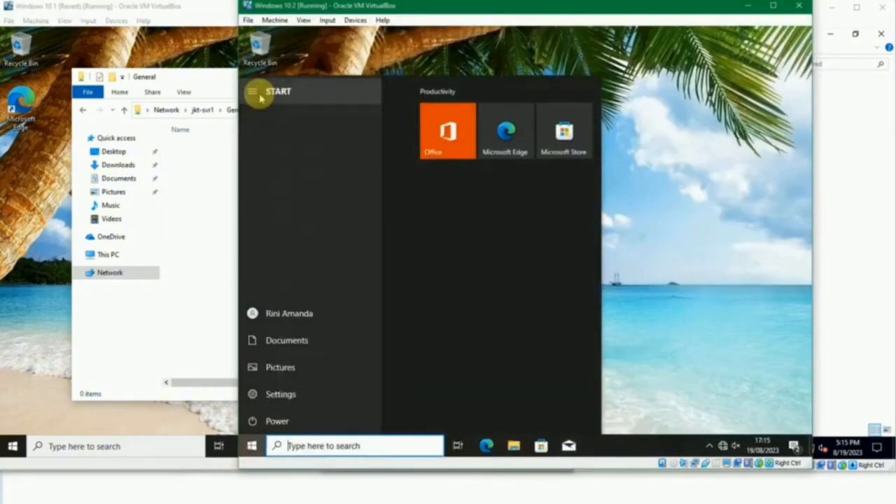
{"action": "left_click", "coordinate": [698, 319]}
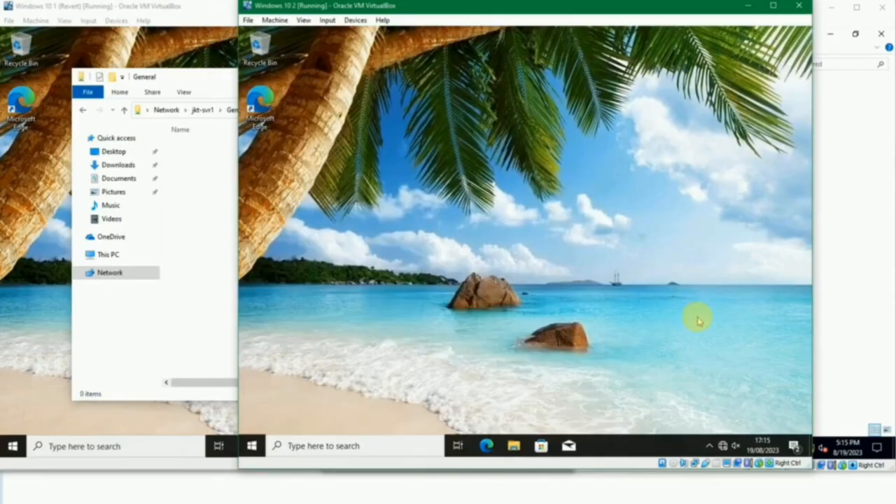
- Open \\jkt-svr1 on the second Windows 10 client and view its General share
{"action": "key", "text": "super+r"}
{"action": "key", "text": "Right"}
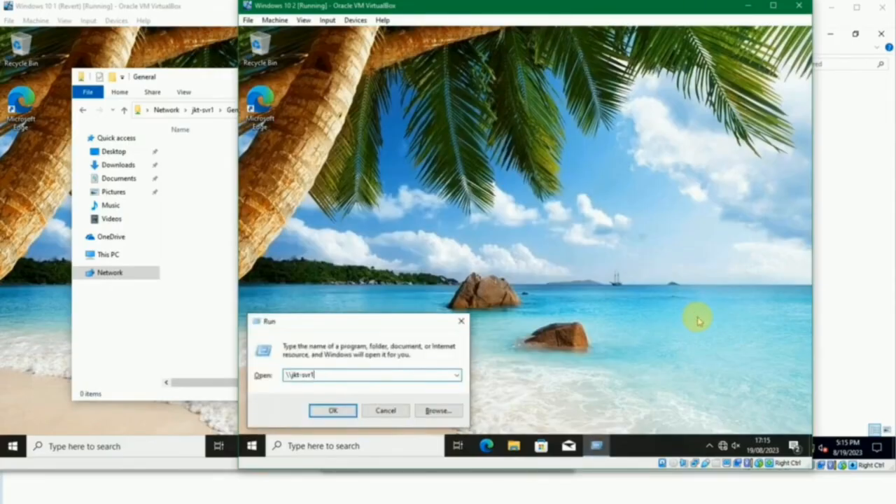
{"action": "key", "text": "Return"}
{"action": "double_click", "coordinate": [398, 104]}
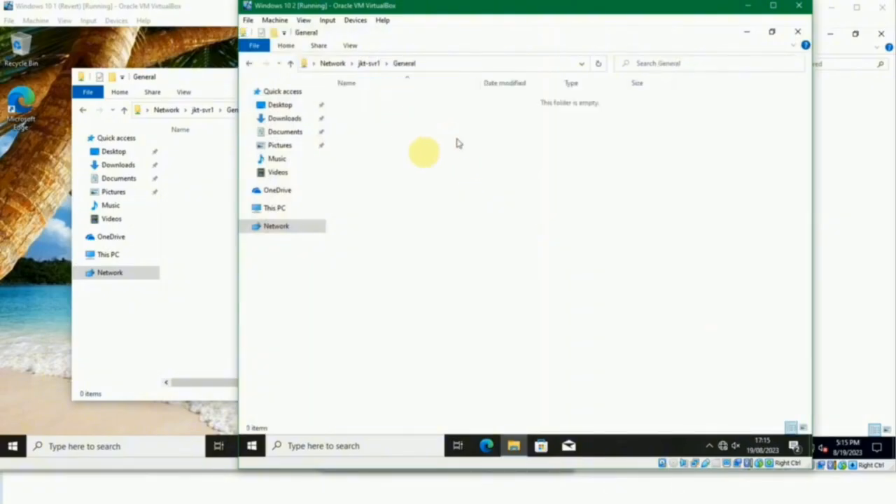
- Switch to the Winserver 2019 SVR machine and create a text document named "test file" in the General folder containing "bla bla bla"
{"action": "left_click", "coordinate": [154, 420]}
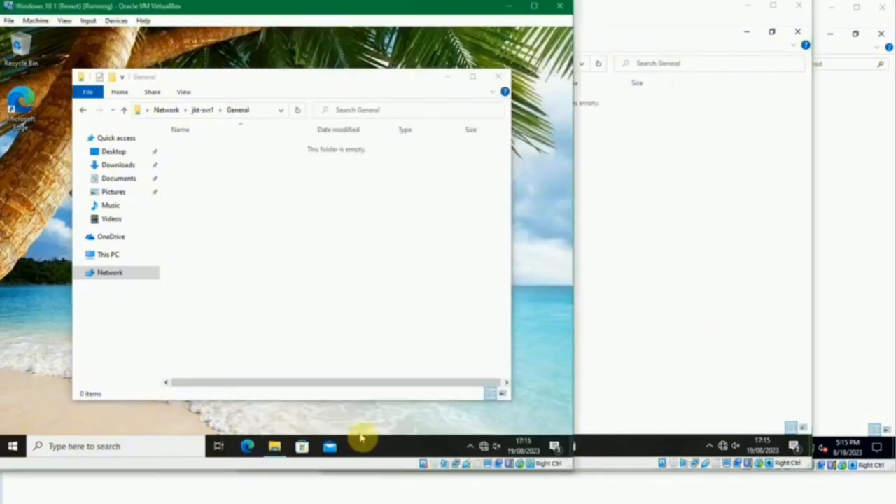
{"action": "mouse_move", "coordinate": [350, 495]}
{"action": "left_click", "coordinate": [350, 474]}
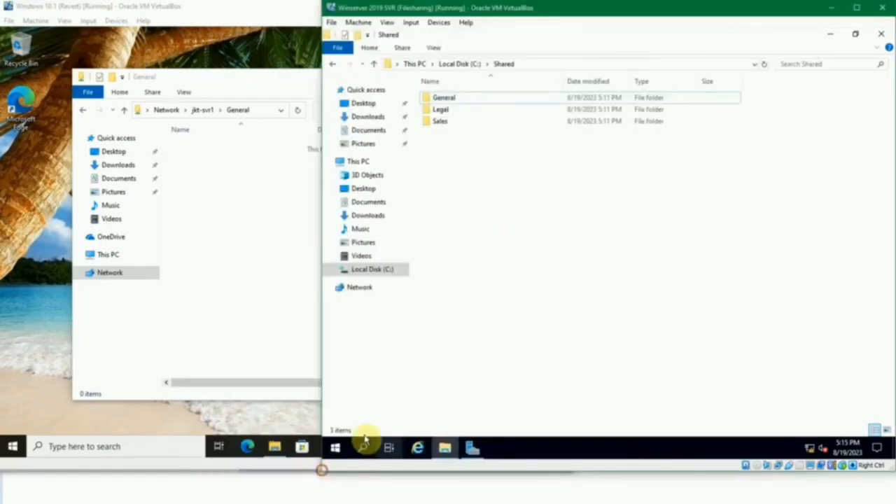
{"action": "double_click", "coordinate": [433, 98]}
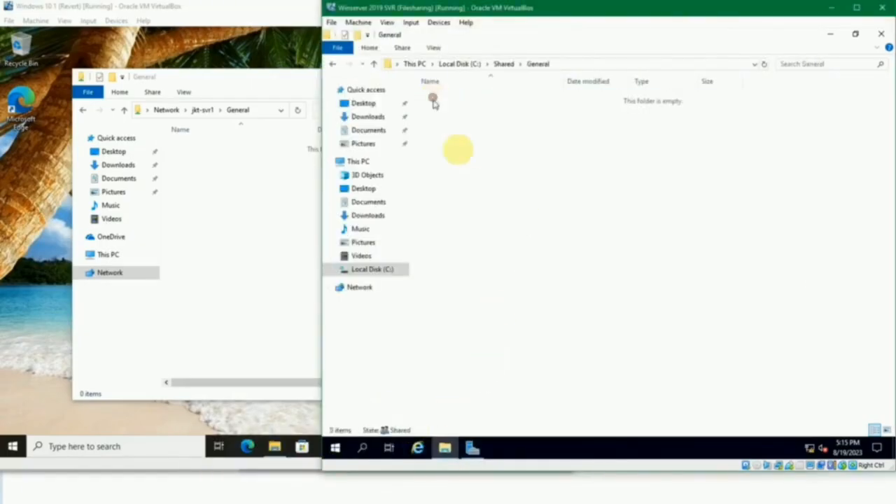
{"action": "right_click", "coordinate": [479, 181]}
{"action": "mouse_move", "coordinate": [554, 316]}
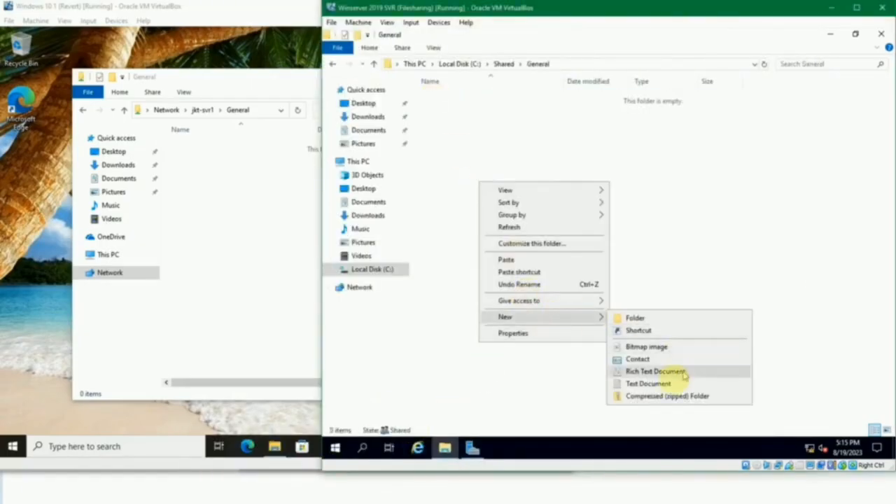
{"action": "left_click", "coordinate": [658, 384]}
{"action": "type", "text": "textst file.txt"}
{"action": "key", "text": "Return"}
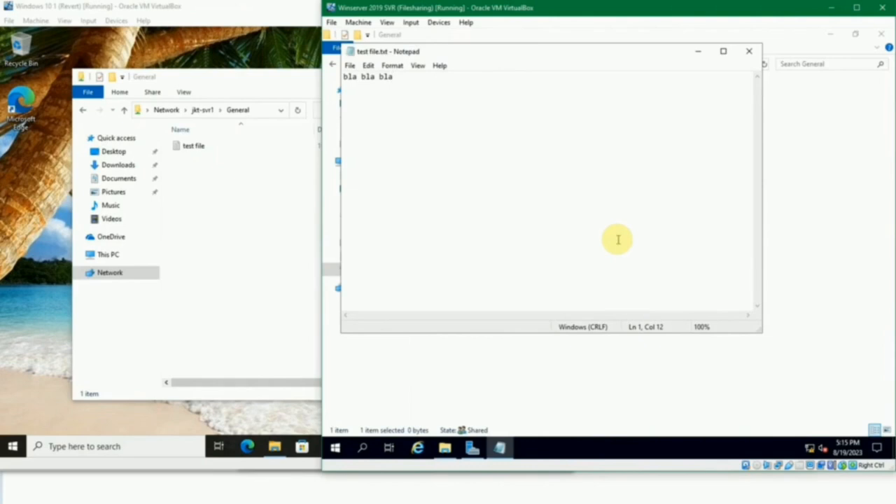
{"action": "left_click", "coordinate": [749, 52]}
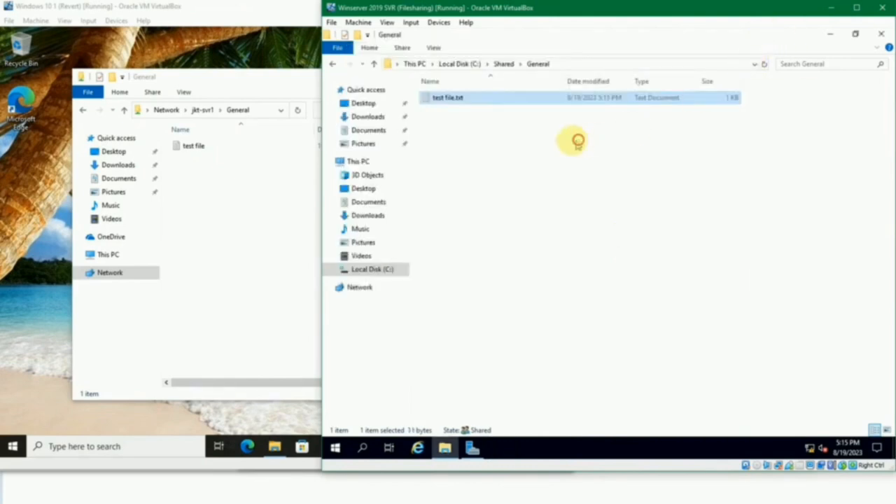
{"action": "left_click", "coordinate": [492, 141]}
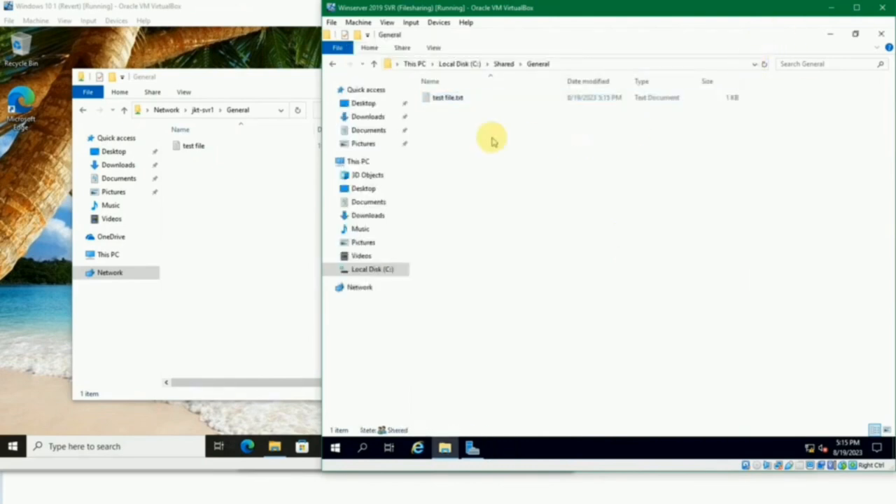
- Switch to the Windows 10 1 machine, read the test file from the General share and close it
{"action": "left_click", "coordinate": [265, 239]}
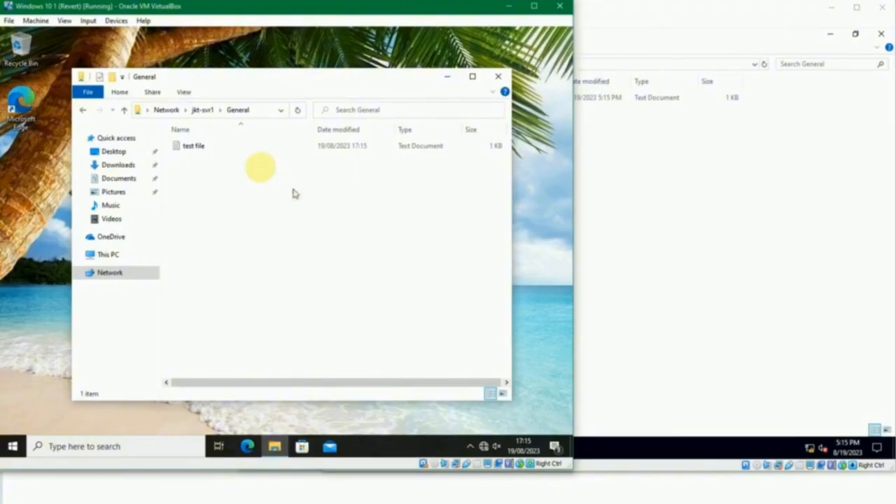
{"action": "left_click", "coordinate": [180, 145]}
{"action": "double_click", "coordinate": [180, 145]}
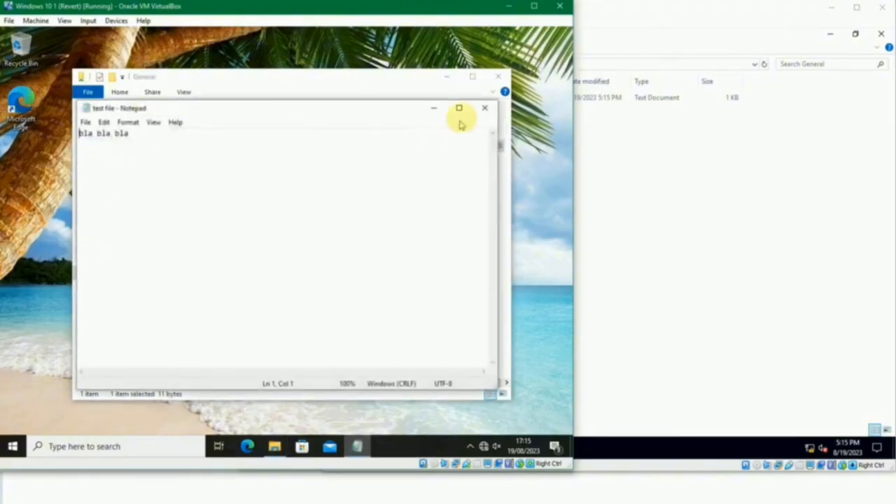
{"action": "left_click", "coordinate": [481, 106]}
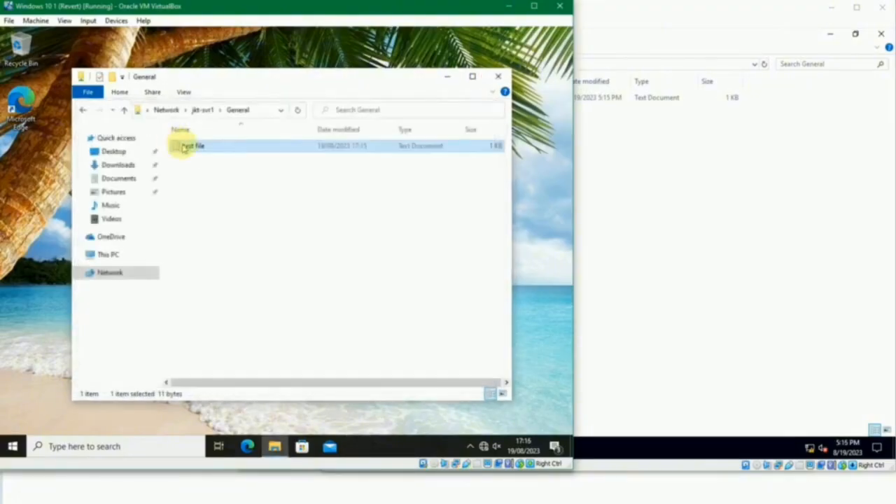
- Try to rename the test file in the General share by appending random letters to its name, and dismiss the dialog
{"action": "left_click", "coordinate": [187, 146]}
{"action": "type", "text": "ffsdfddfdf"}
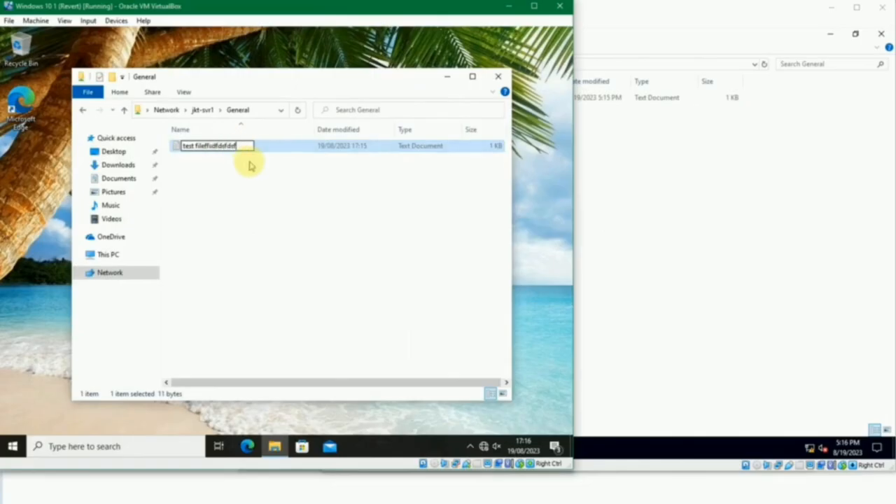
{"action": "key", "text": "Return"}
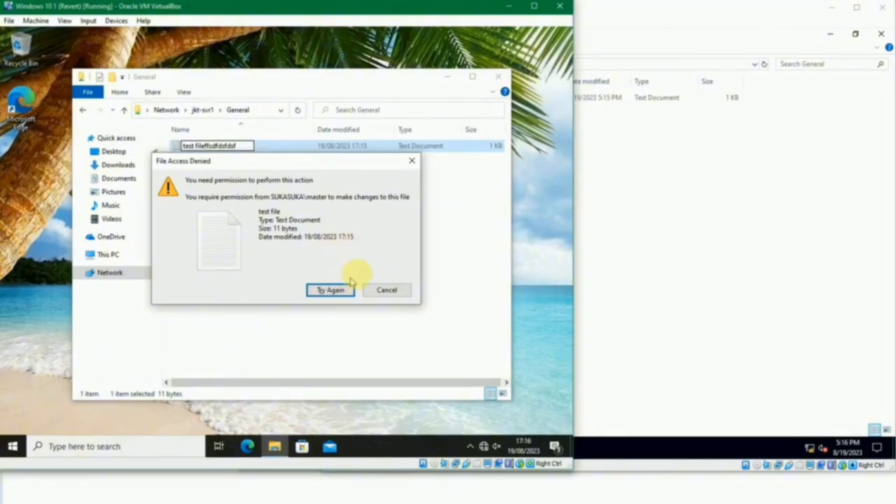
{"action": "left_click", "coordinate": [411, 160]}
{"action": "left_click", "coordinate": [280, 173]}
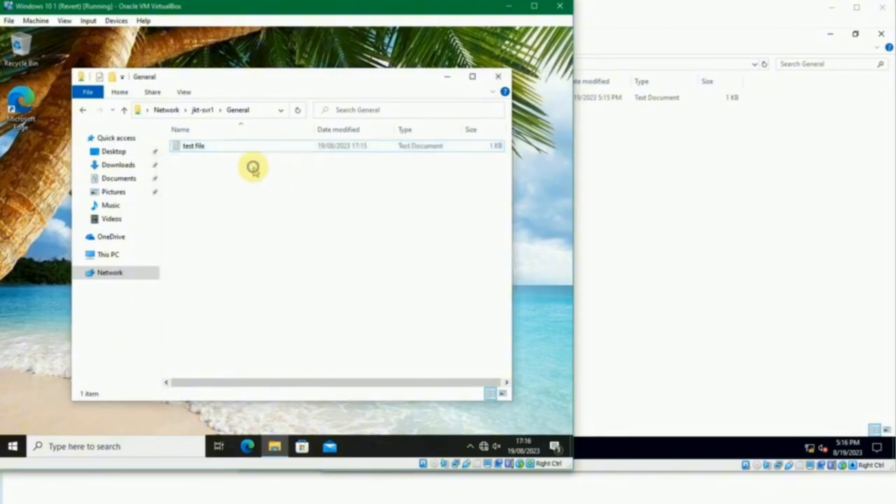
- Try to create a new folder in the General share from the Windows 10 1 machine
{"action": "right_click", "coordinate": [253, 169]}
{"action": "mouse_move", "coordinate": [348, 272]}
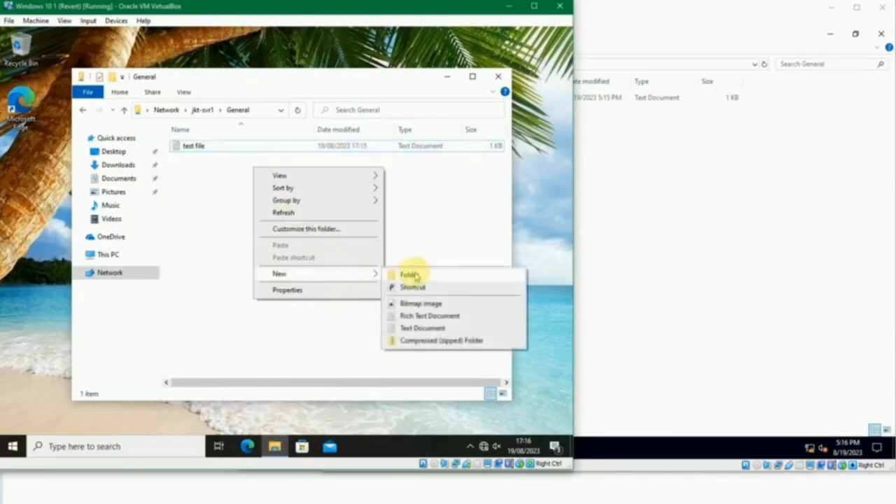
{"action": "left_click", "coordinate": [408, 275]}
{"action": "left_click", "coordinate": [386, 280]}
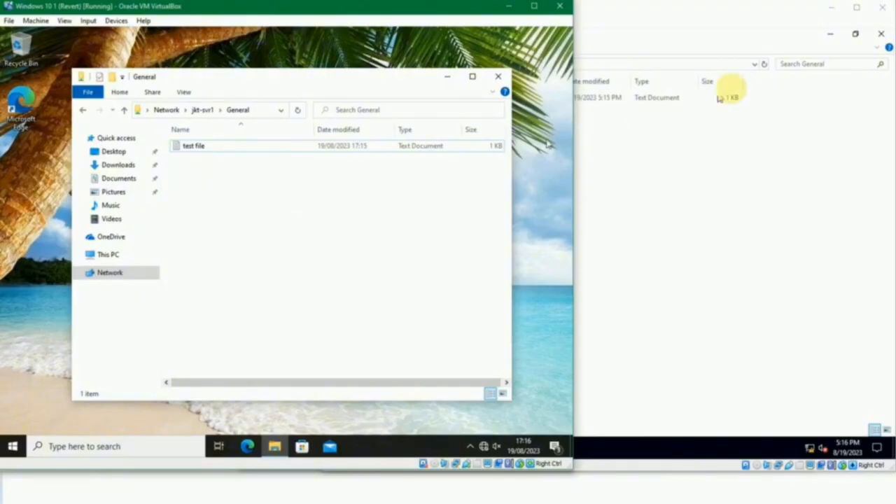
- Switch to the Winserver 2019 SVR machine, go up to the Shared folder and select the Sales folder
{"action": "left_click", "coordinate": [645, 149]}
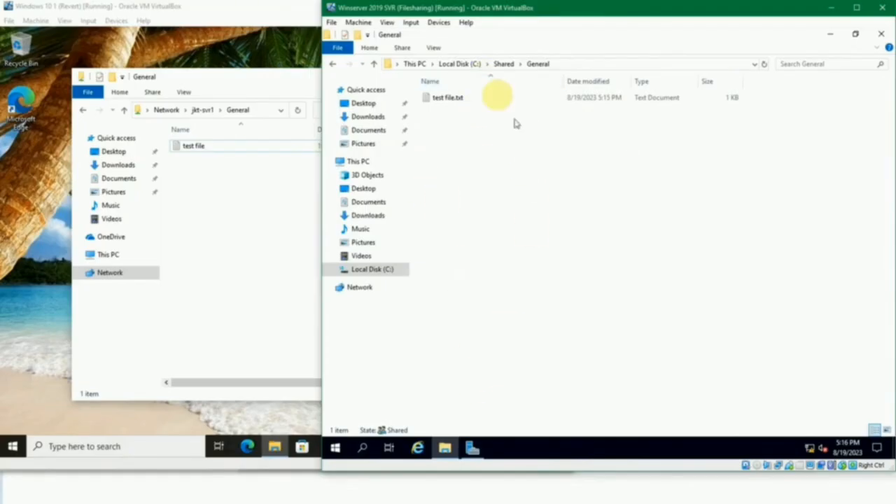
{"action": "left_click", "coordinate": [502, 65]}
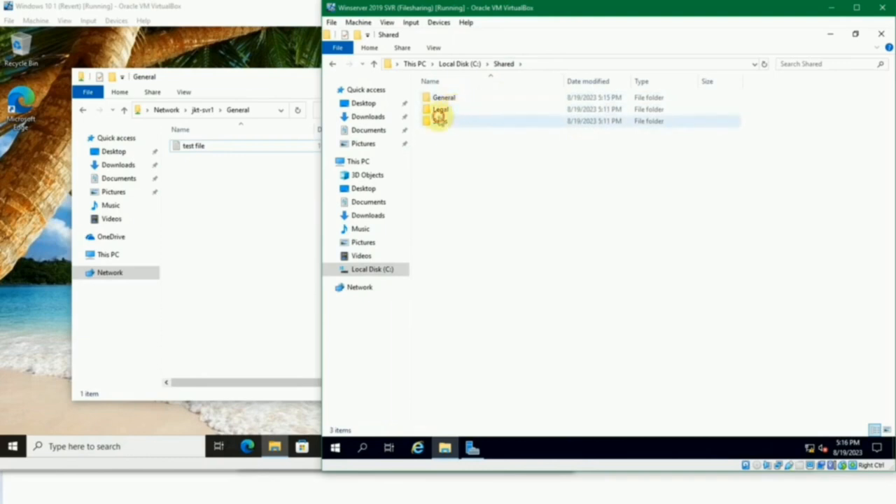
{"action": "left_click", "coordinate": [439, 119]}
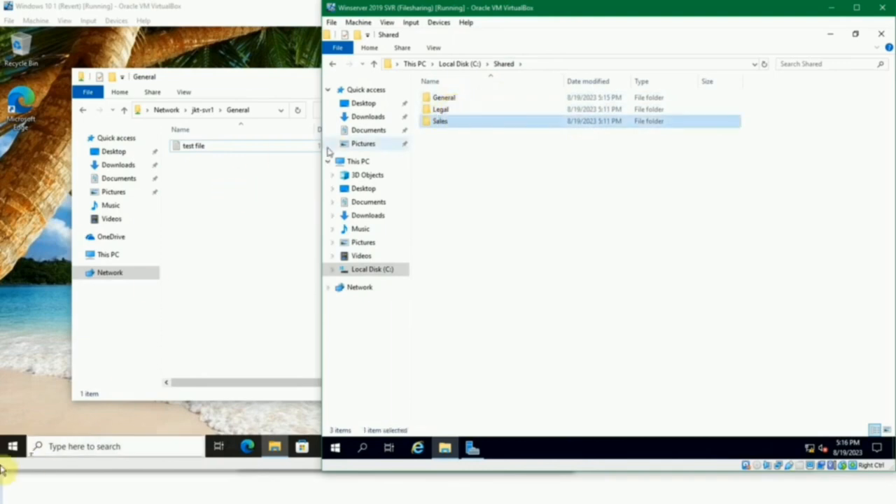
{"action": "left_click", "coordinate": [12, 446]}
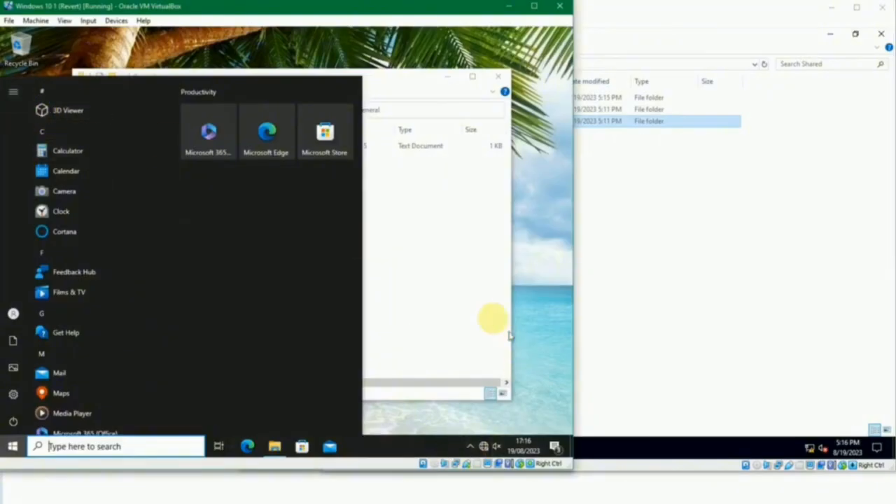
{"action": "left_click", "coordinate": [673, 265]}
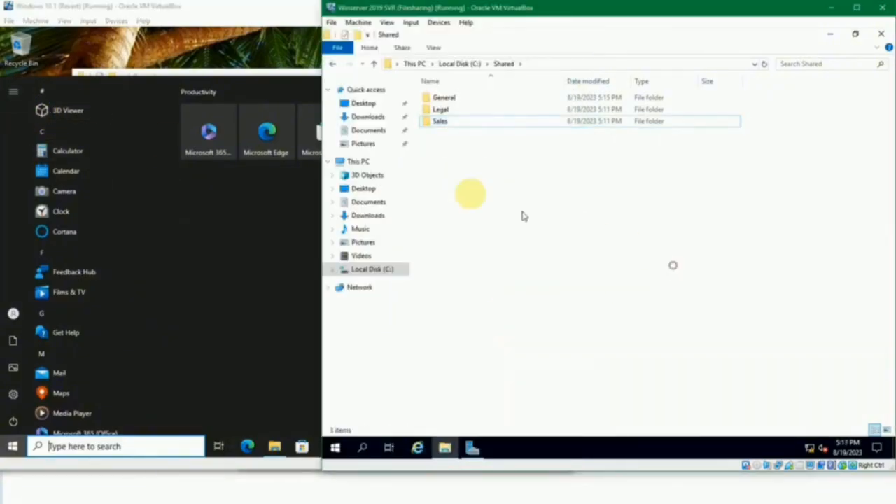
{"action": "right_click", "coordinate": [440, 126]}
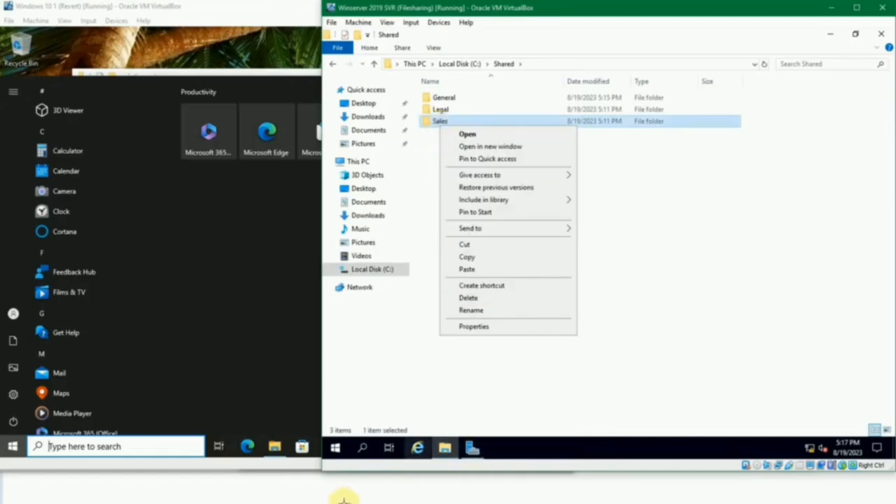
- Check the members of the Sales security group on the Winserver 2019 DC machine, and return to the file server
{"action": "mouse_move", "coordinate": [343, 500]}
{"action": "left_click", "coordinate": [256, 472]}
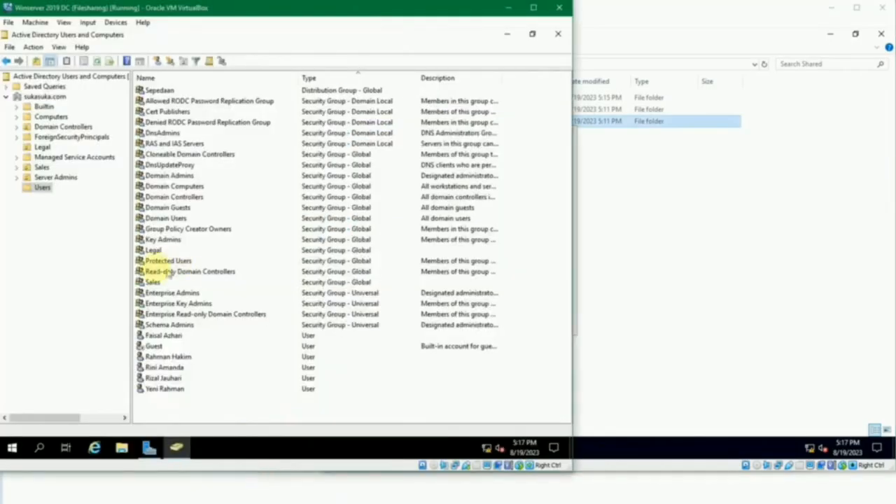
{"action": "double_click", "coordinate": [152, 282]}
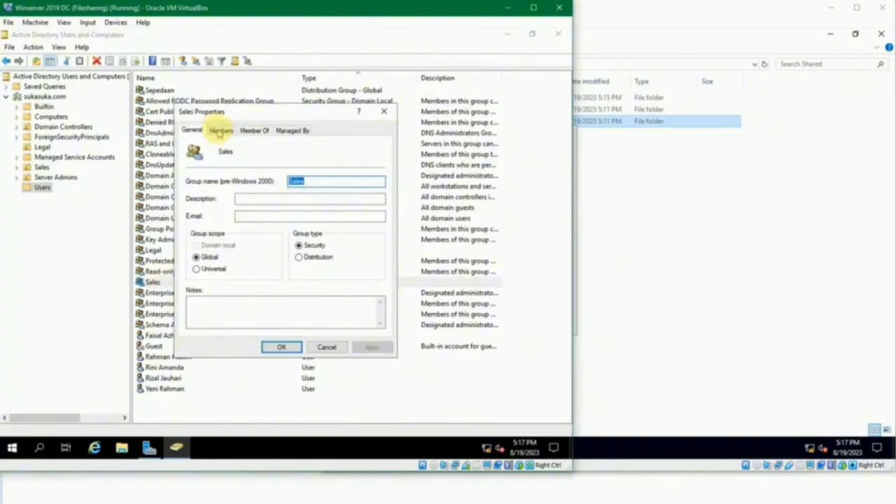
{"action": "left_click", "coordinate": [219, 131]}
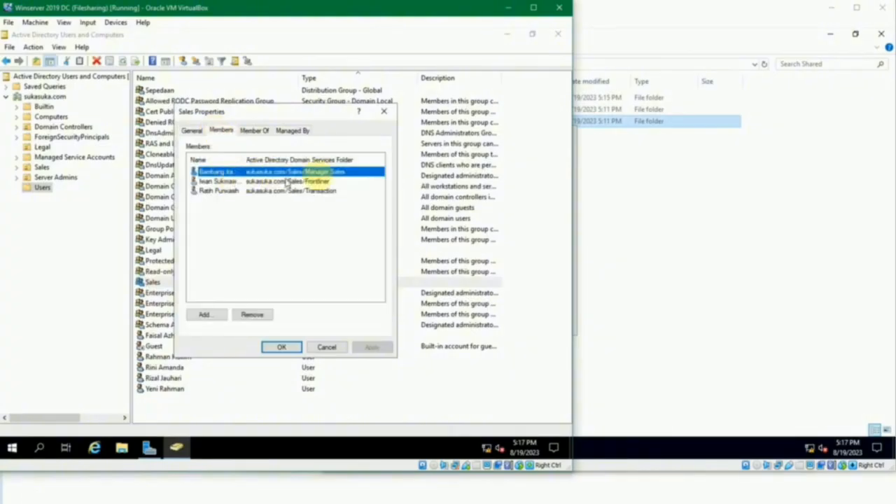
{"action": "left_click", "coordinate": [326, 346]}
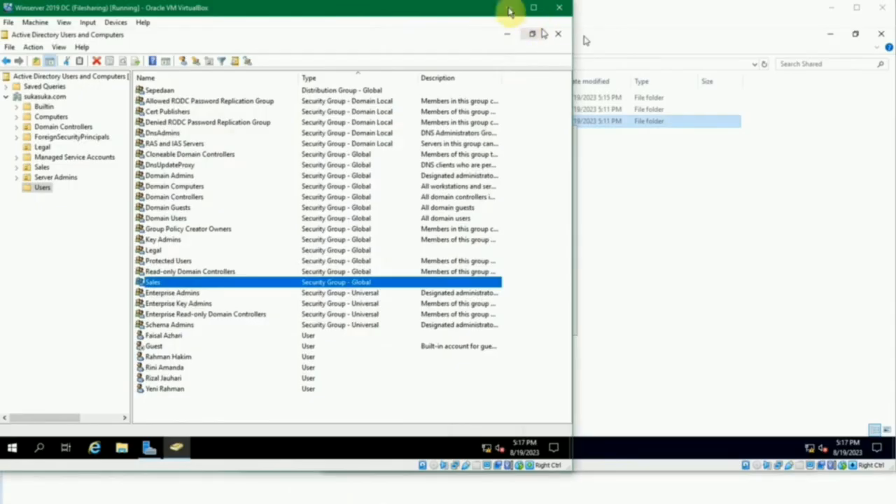
{"action": "left_click", "coordinate": [507, 8]}
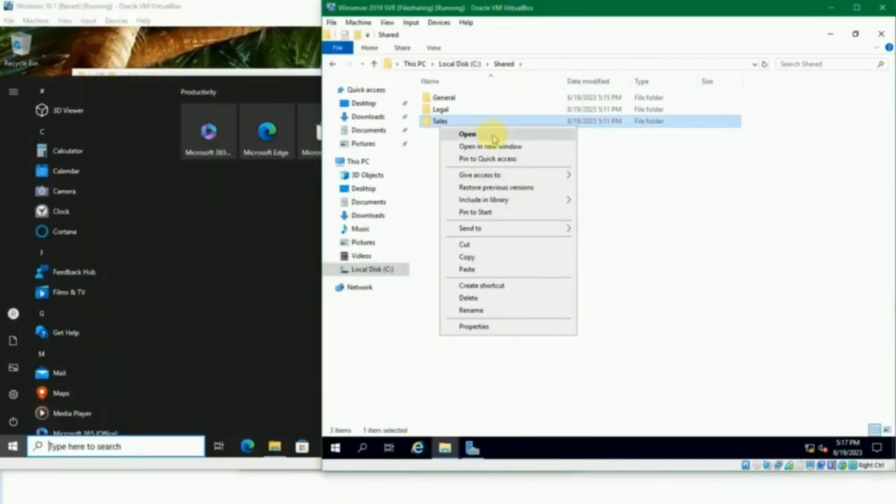
- Enable advanced sharing for the Sales folder under the share name Sales
{"action": "right_click", "coordinate": [432, 120]}
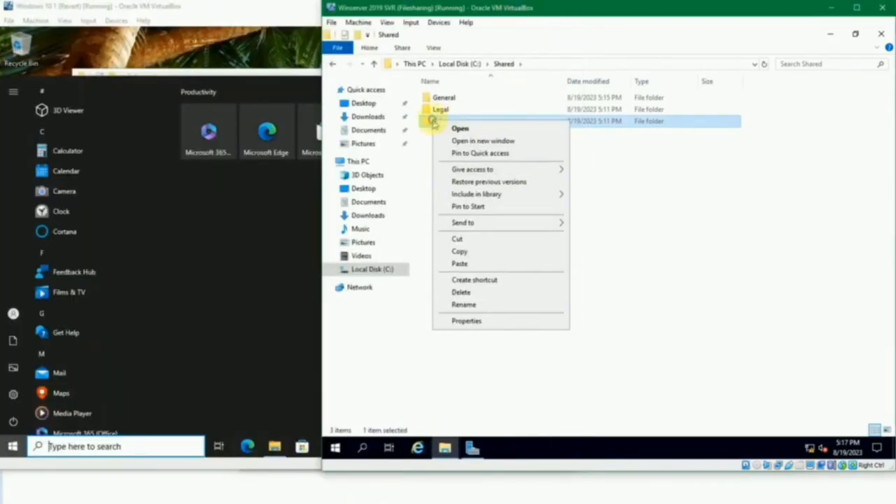
{"action": "left_click", "coordinate": [500, 321]}
{"action": "left_click", "coordinate": [481, 147]}
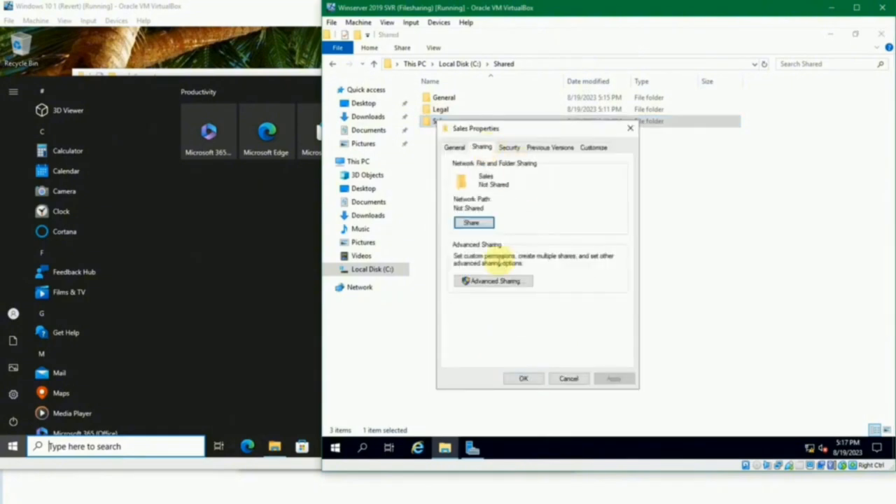
{"action": "left_click", "coordinate": [505, 280]}
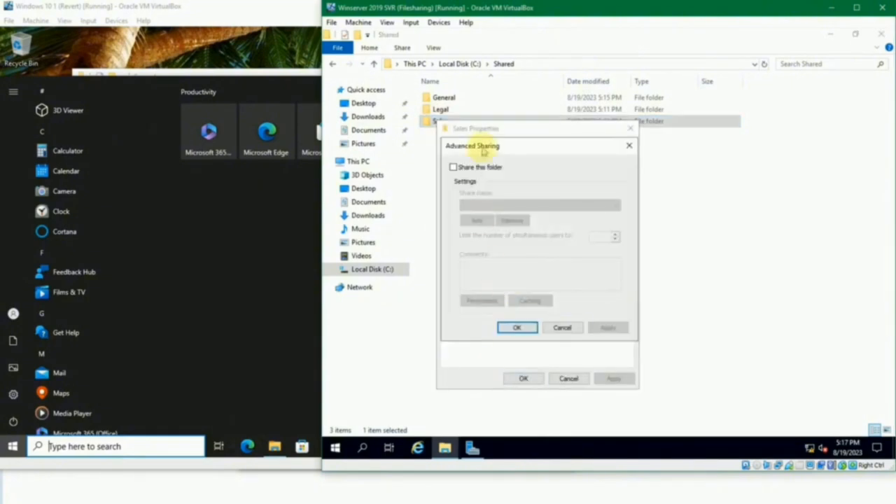
{"action": "left_click", "coordinate": [478, 167]}
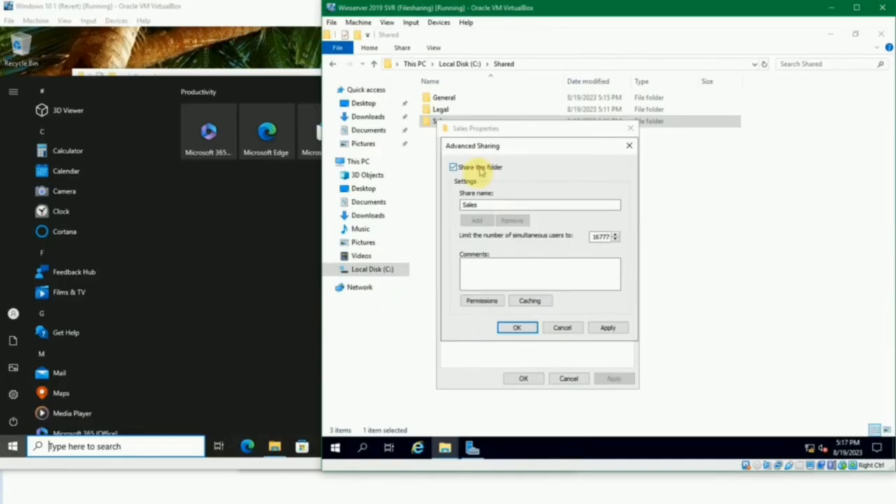
- Replace Everyone with the Sales group in the folder's share permissions, allow it Full Control and confirm the sharing settings
{"action": "left_click", "coordinate": [483, 301]}
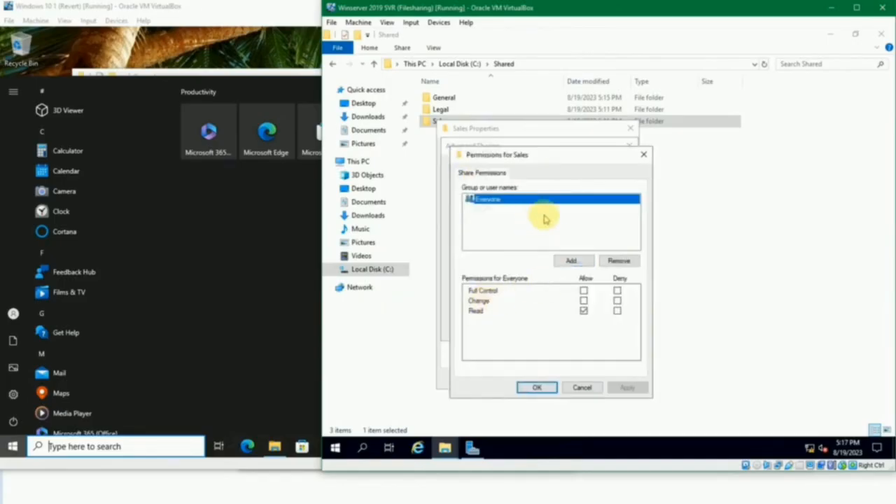
{"action": "left_click", "coordinate": [617, 262]}
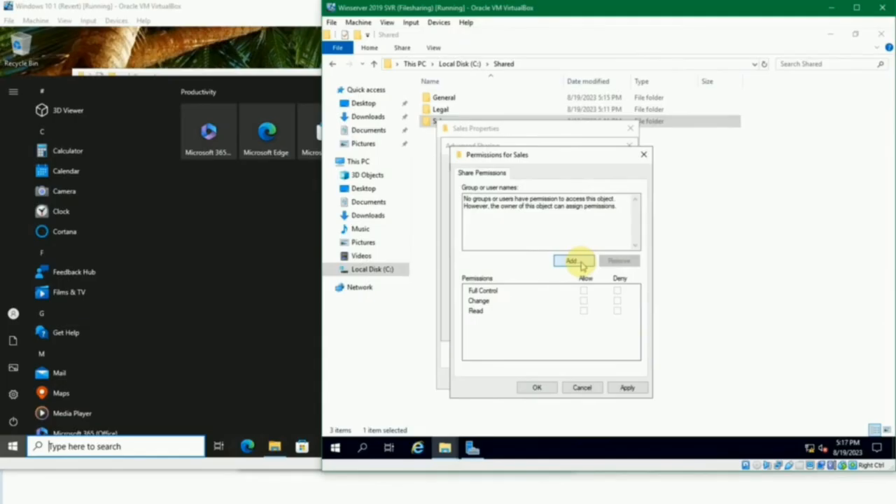
{"action": "left_click", "coordinate": [580, 263]}
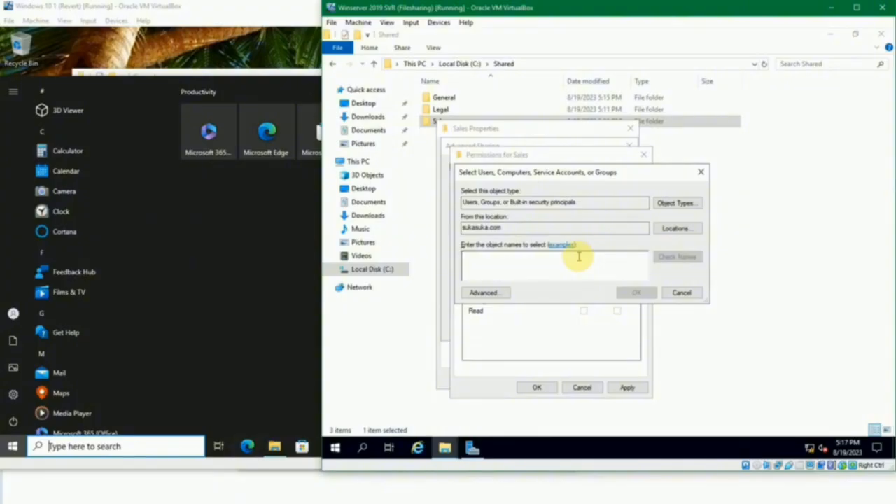
{"action": "type", "text": "sales"}
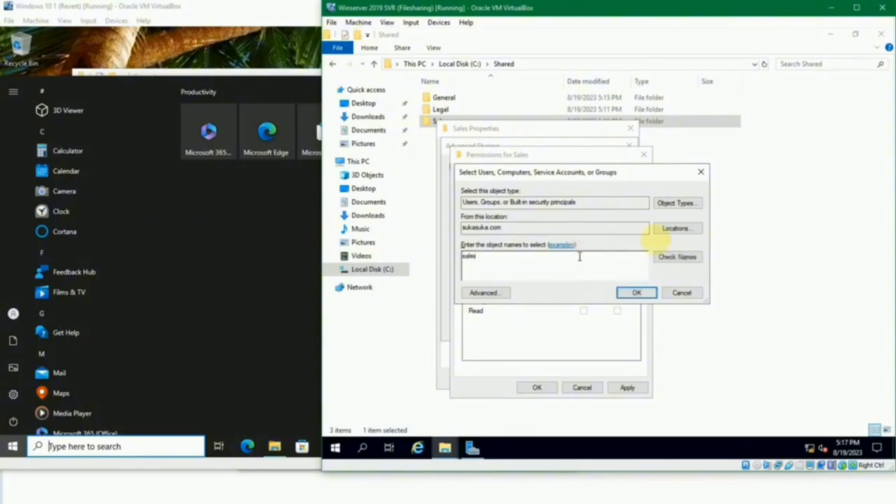
{"action": "left_click", "coordinate": [695, 257]}
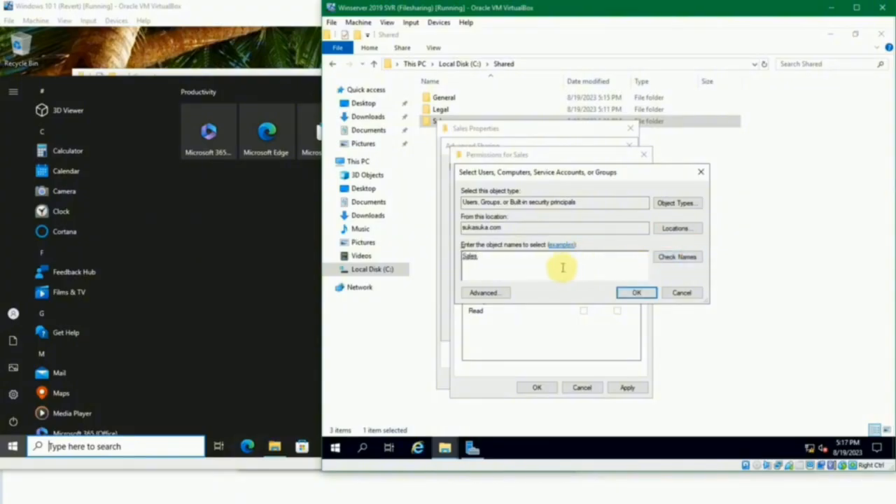
{"action": "left_click", "coordinate": [636, 292]}
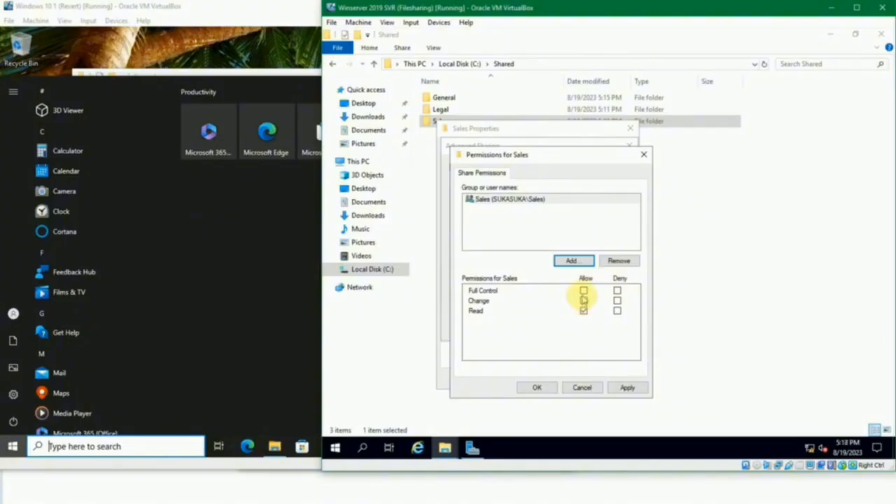
{"action": "left_click", "coordinate": [583, 300]}
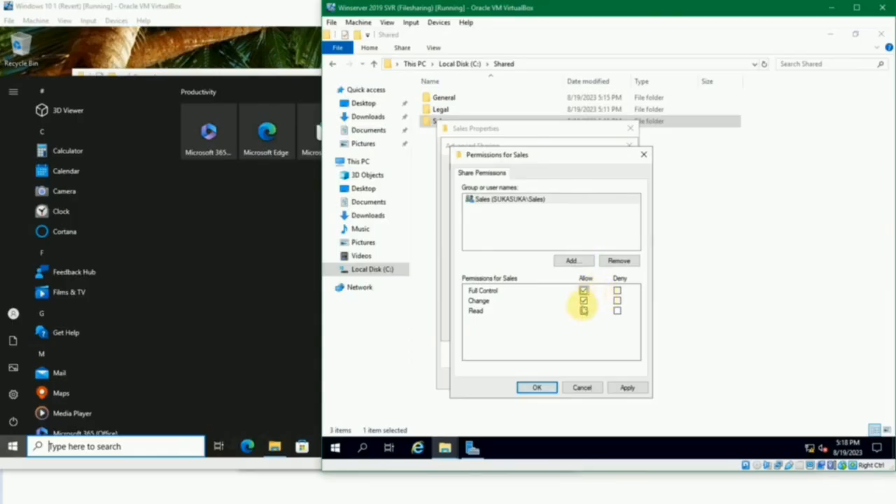
{"action": "left_click", "coordinate": [536, 389]}
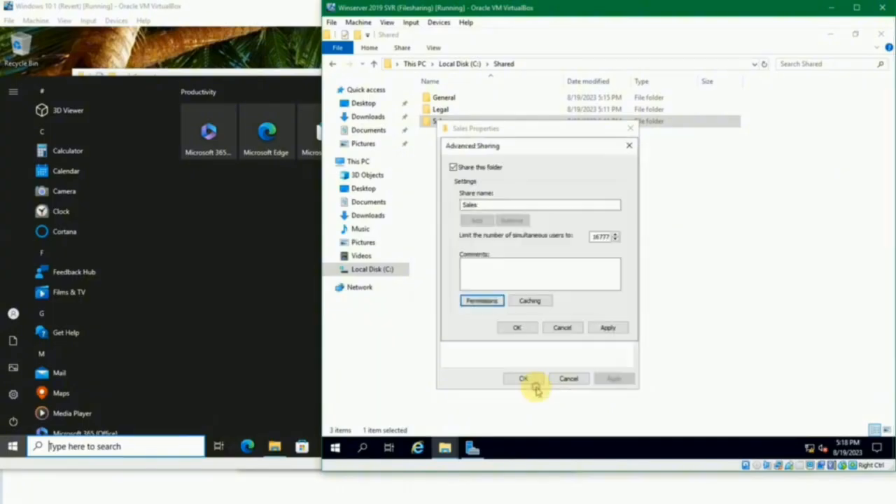
{"action": "left_click", "coordinate": [526, 331]}
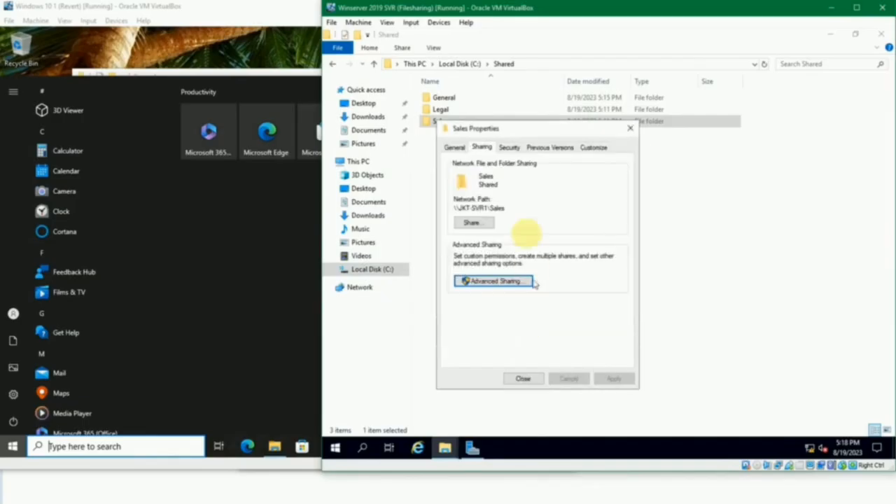
- Add the Sales group to the Sales folder's security permissions, allow it Full control, and close the folder properties
{"action": "left_click", "coordinate": [510, 147]}
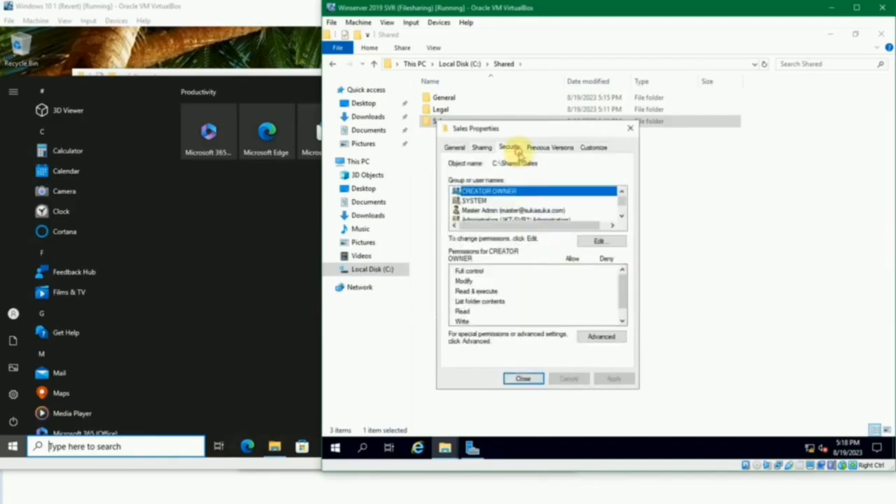
{"action": "left_click", "coordinate": [587, 241]}
{"action": "left_click", "coordinate": [576, 299]}
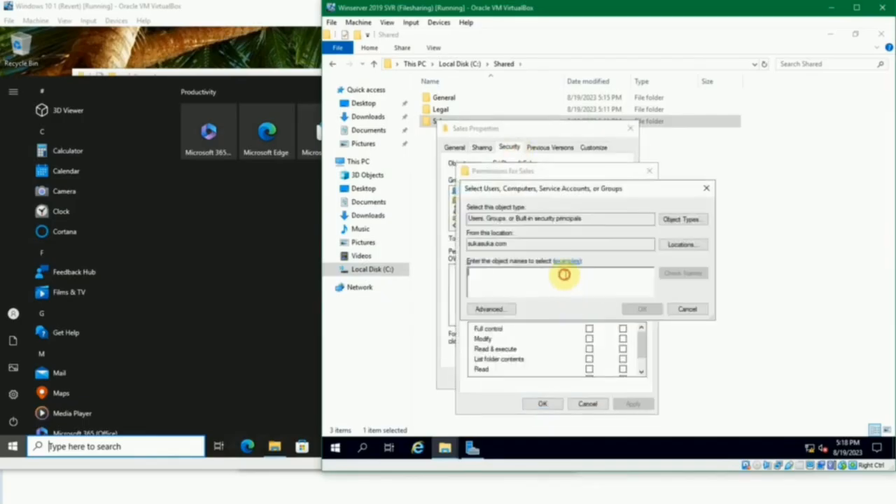
{"action": "type", "text": "sales"}
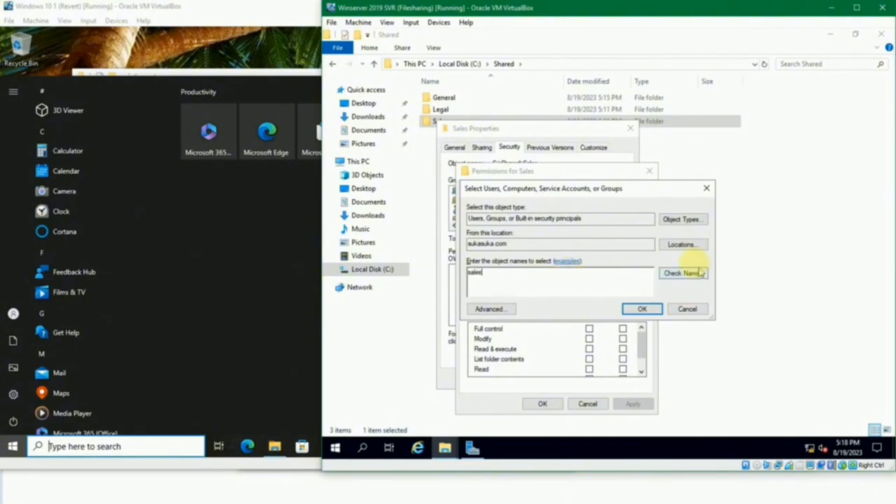
{"action": "left_click", "coordinate": [689, 273]}
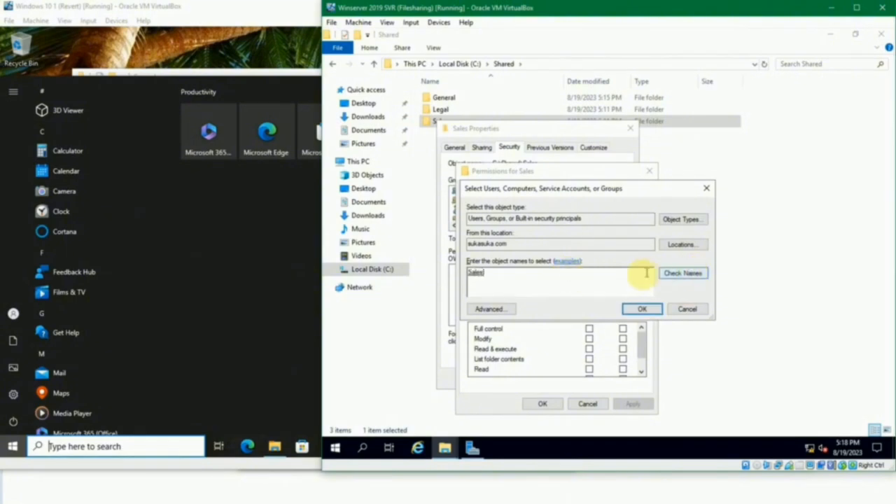
{"action": "left_click", "coordinate": [637, 308]}
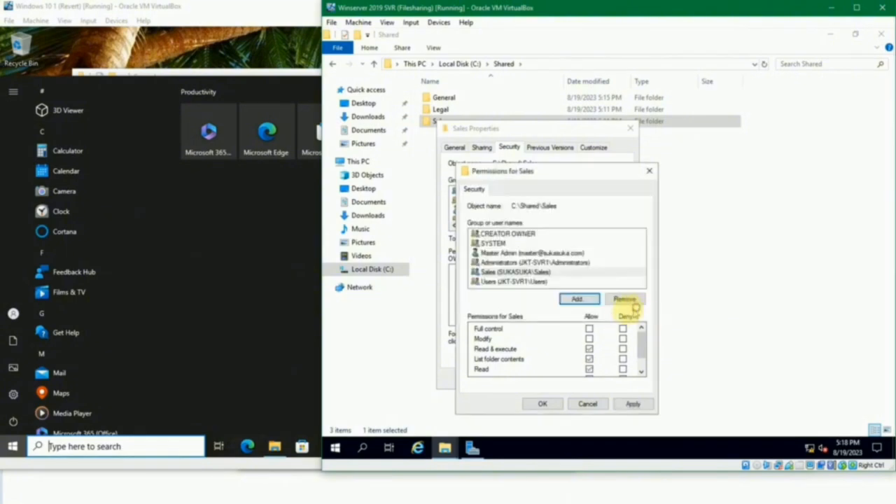
{"action": "left_click", "coordinate": [589, 329]}
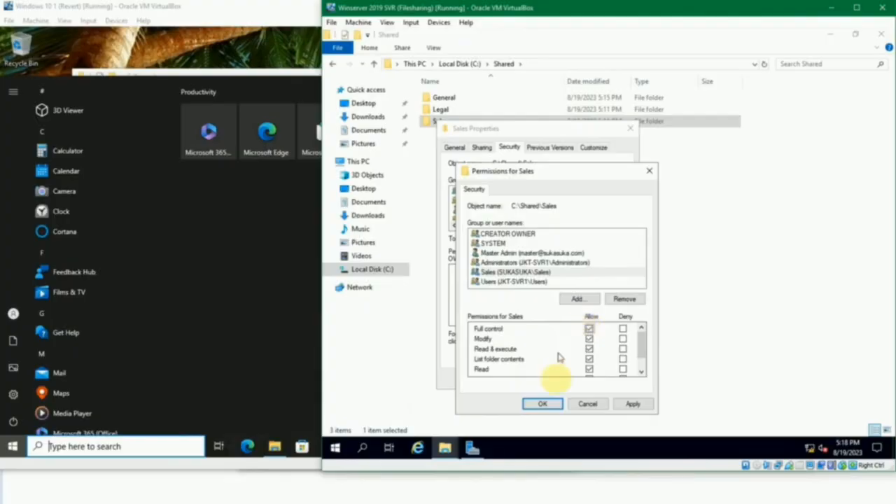
{"action": "left_click", "coordinate": [551, 404]}
{"action": "left_click", "coordinate": [529, 378]}
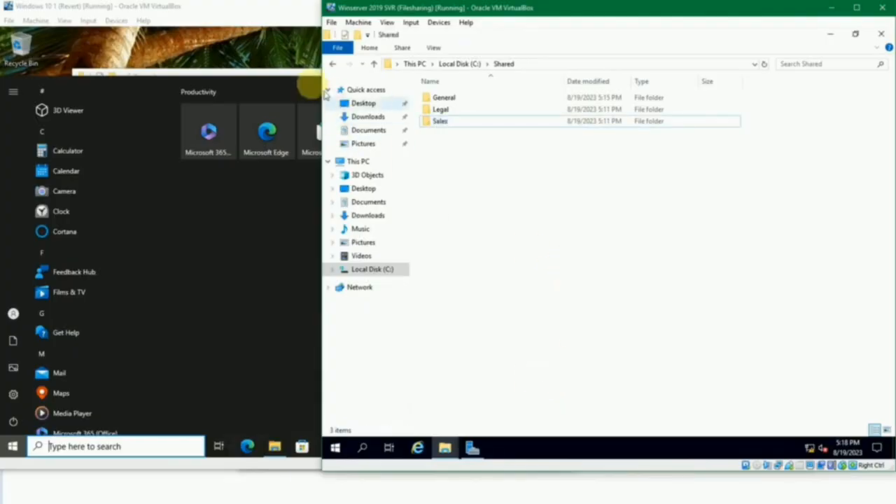
- Switch to the Windows 10 1 machine and open the Sales share on jkt-svr1
{"action": "left_click", "coordinate": [287, 74]}
{"action": "left_click", "coordinate": [310, 67]}
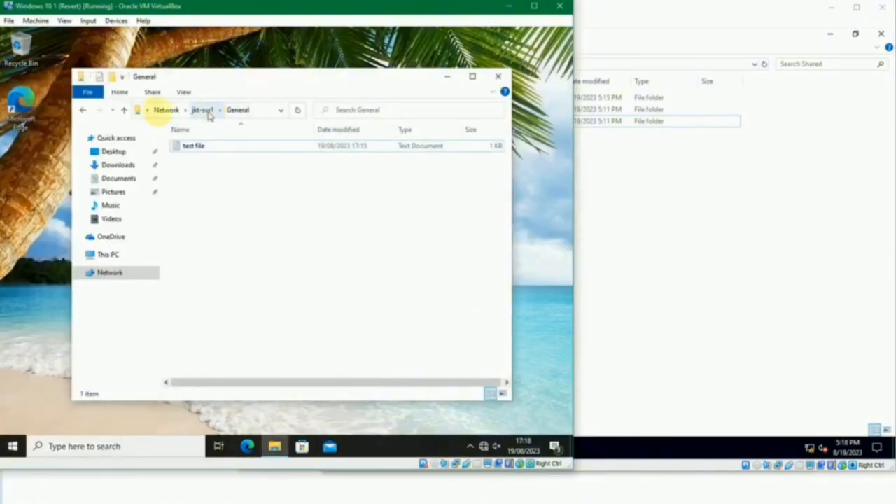
{"action": "left_click", "coordinate": [126, 110]}
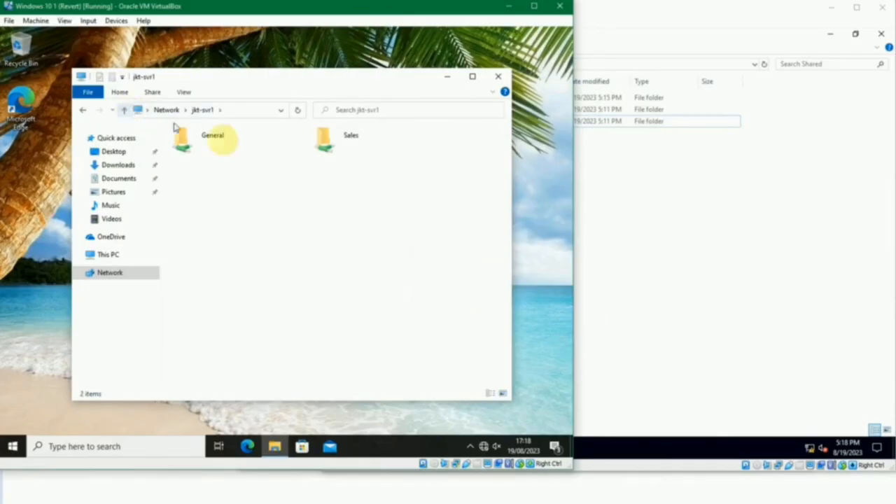
{"action": "left_click", "coordinate": [240, 108]}
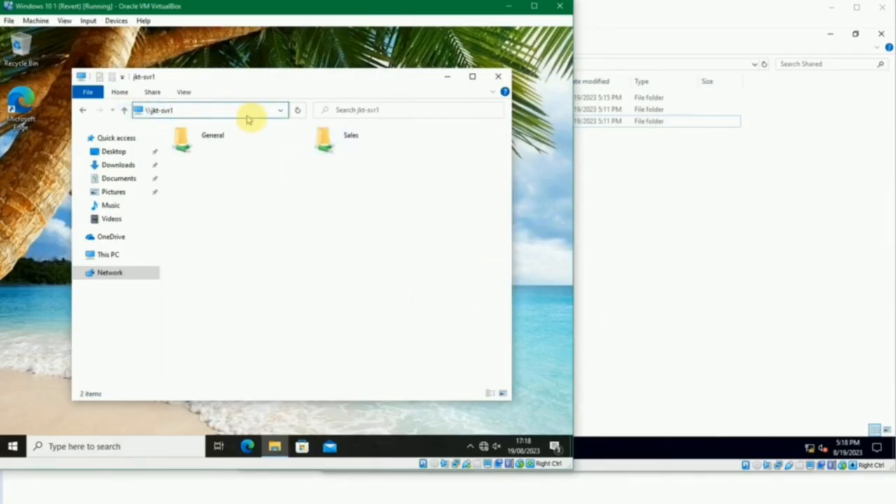
{"action": "double_click", "coordinate": [325, 140]}
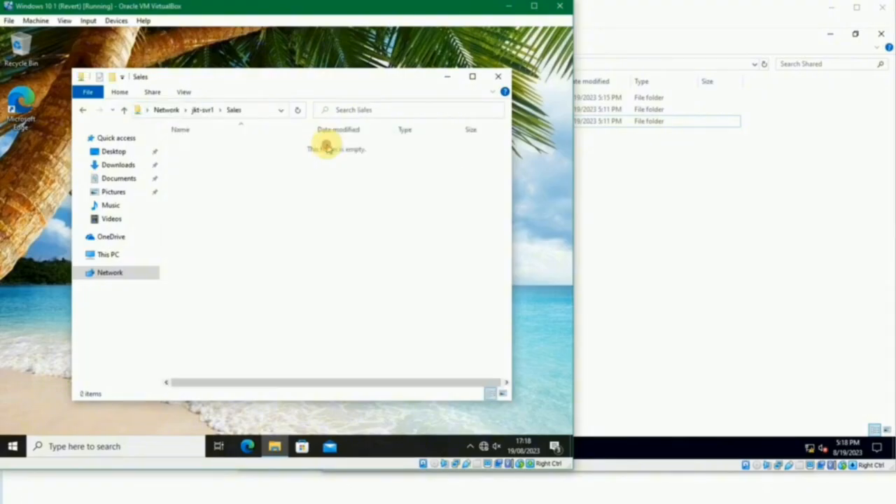
- Create a new folder and a new text document in the Sales share, keeping their default names
{"action": "right_click", "coordinate": [269, 159]}
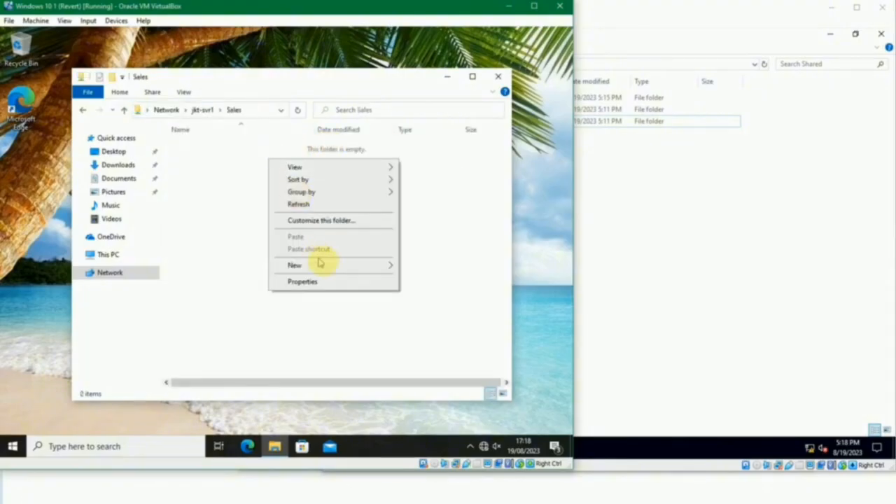
{"action": "mouse_move", "coordinate": [394, 268]}
{"action": "left_click", "coordinate": [425, 266]}
{"action": "left_click", "coordinate": [256, 206]}
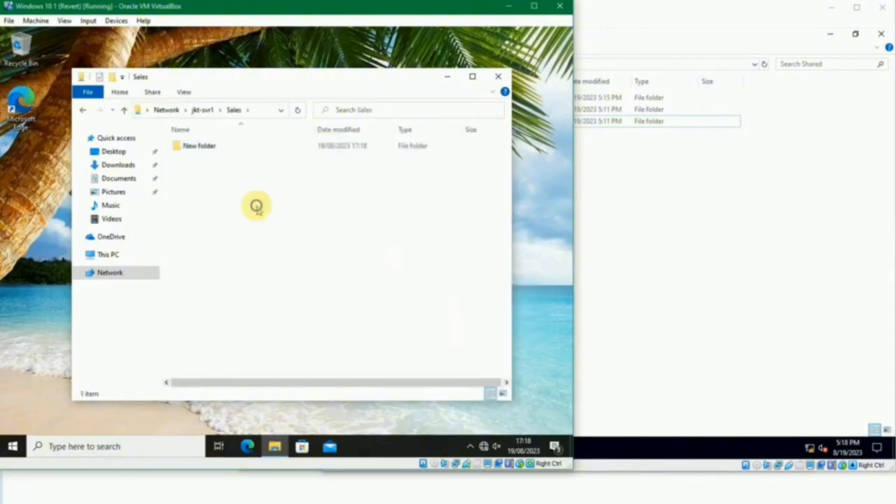
{"action": "right_click", "coordinate": [257, 207]}
{"action": "mouse_move", "coordinate": [339, 324]}
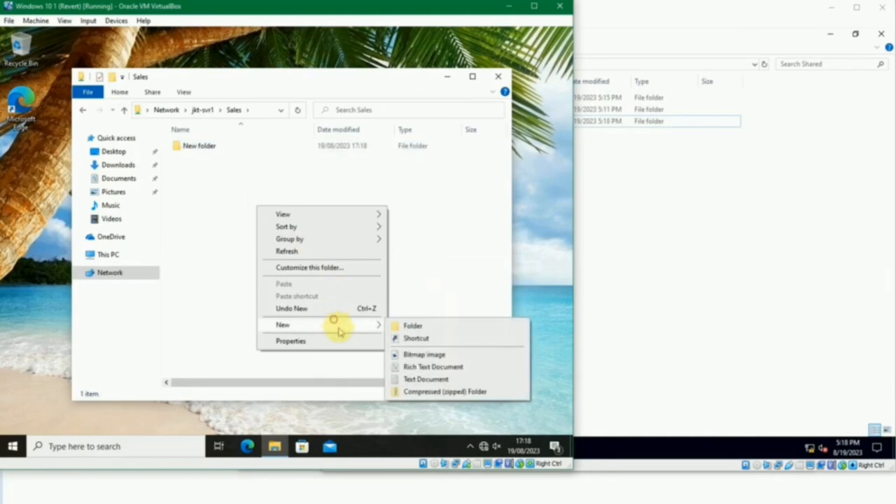
{"action": "left_click", "coordinate": [420, 378]}
{"action": "left_click", "coordinate": [332, 279]}
- Enter the test text "sdadasdsads" in New Text Document, save the file and close it
{"action": "left_click", "coordinate": [232, 157]}
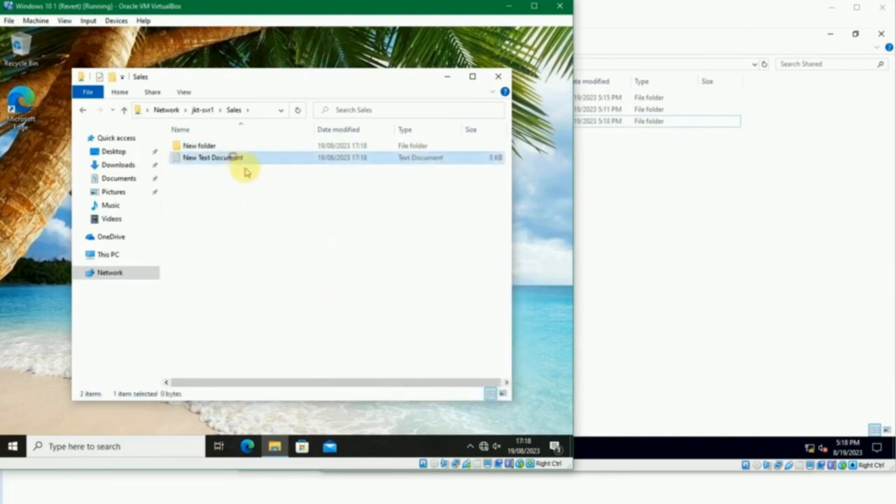
{"action": "double_click", "coordinate": [240, 160]}
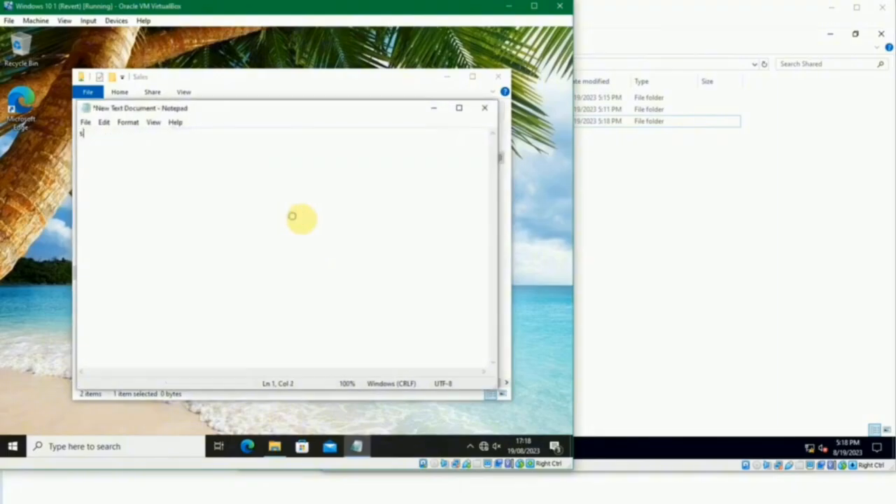
{"action": "type", "text": "sdadasdsad"}
{"action": "key", "text": "ctrl+s"}
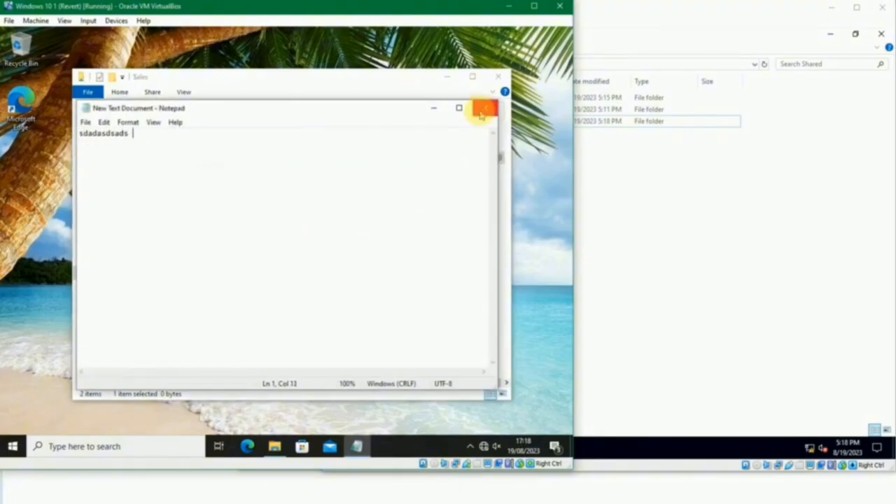
{"action": "left_click", "coordinate": [484, 108]}
- Copy New Text Document from the Sales share to the client's desktop as a test, and remove the copy
{"action": "right_click", "coordinate": [201, 160]}
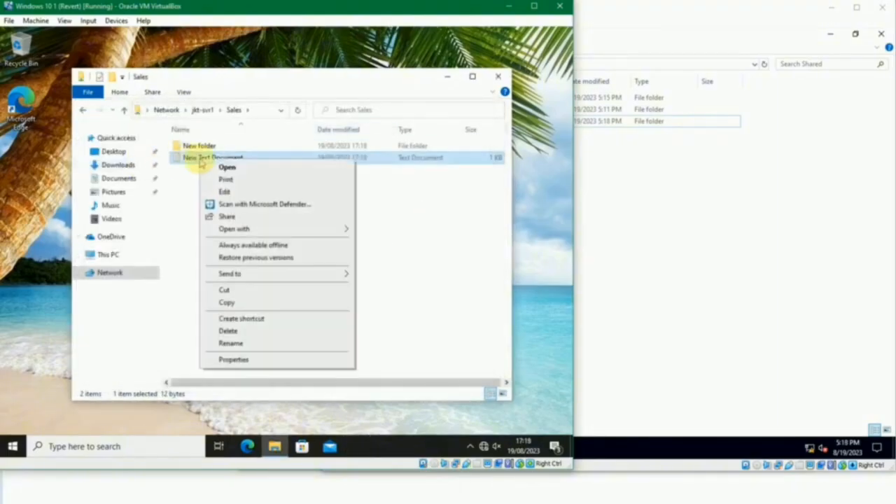
{"action": "left_click", "coordinate": [250, 302]}
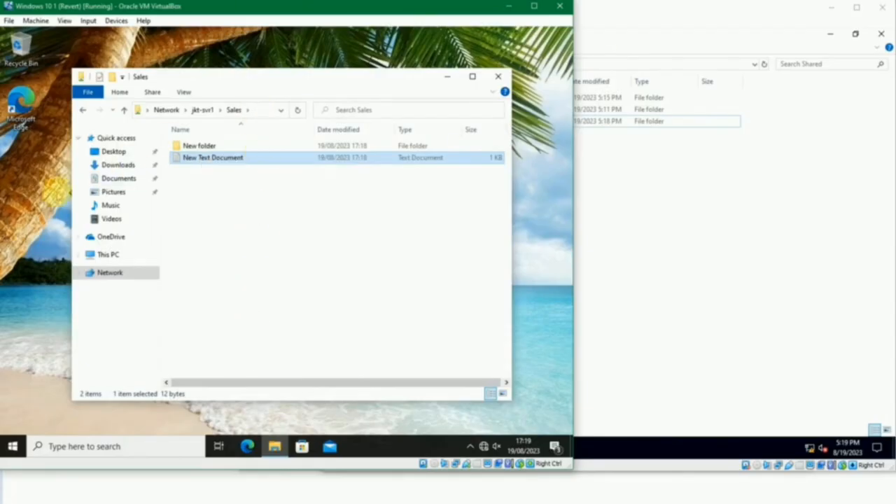
{"action": "right_click", "coordinate": [31, 197]}
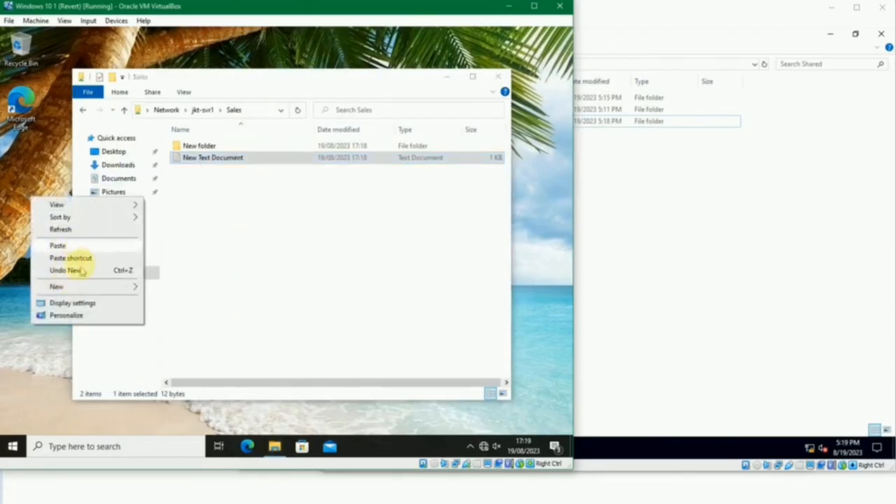
{"action": "left_click", "coordinate": [74, 245]}
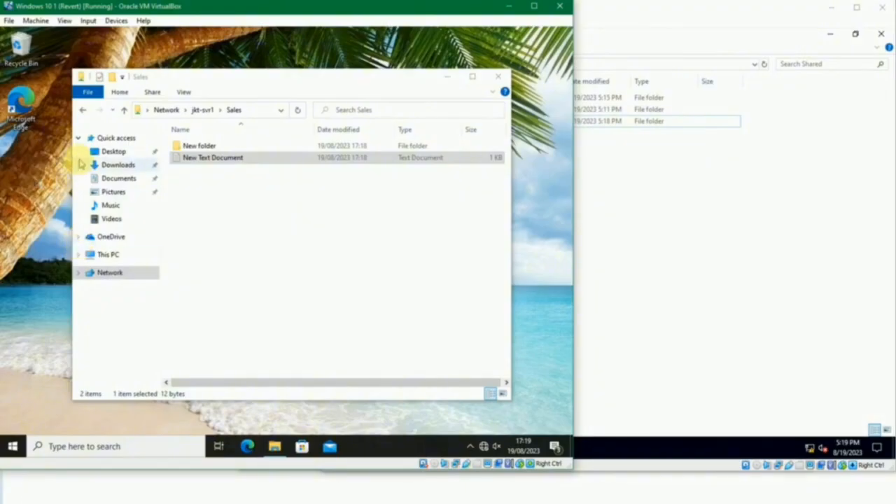
{"action": "left_click", "coordinate": [231, 208]}
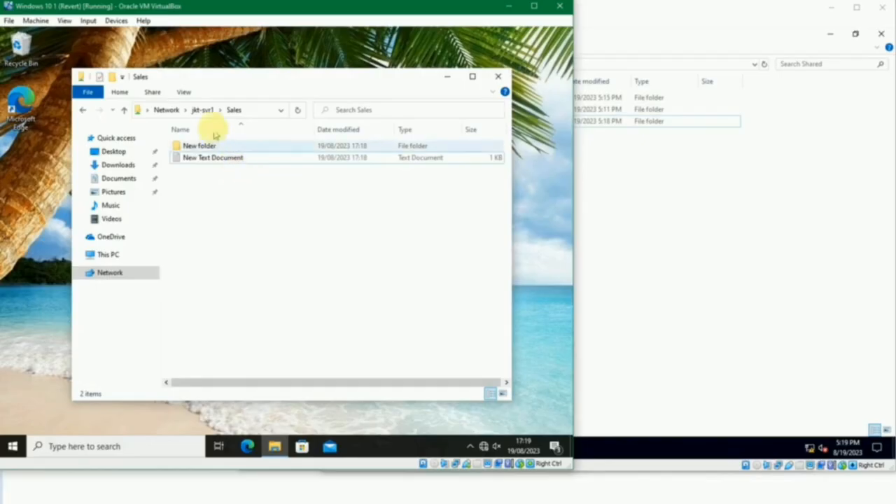
- Copy test file from the General share to the client's desktop as a test, and remove the copy
{"action": "left_click", "coordinate": [203, 110]}
{"action": "double_click", "coordinate": [198, 143]}
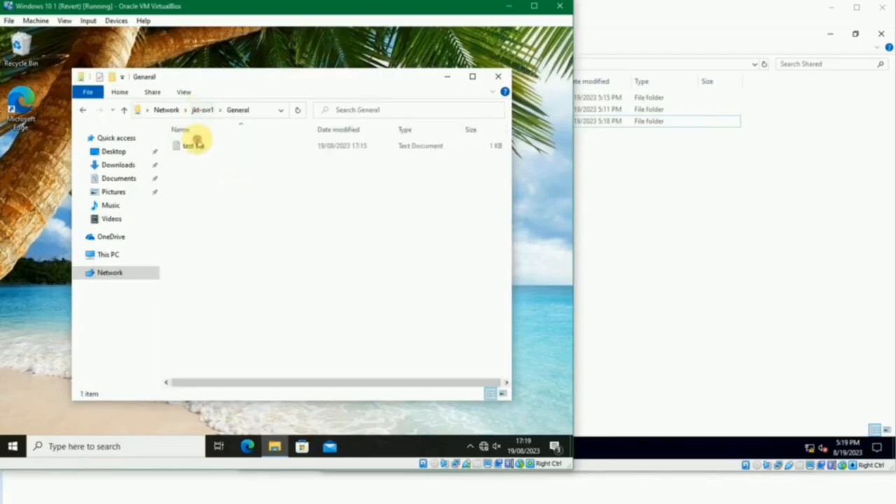
{"action": "right_click", "coordinate": [193, 147]}
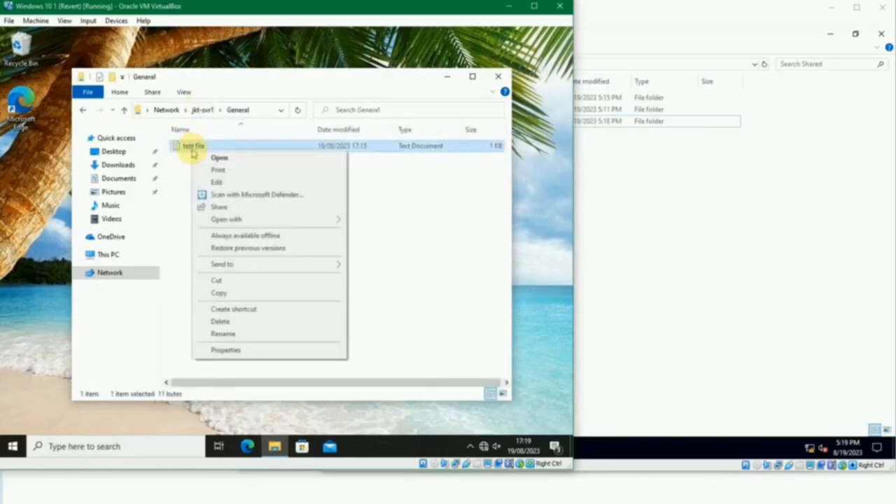
{"action": "left_click", "coordinate": [229, 292]}
{"action": "right_click", "coordinate": [45, 187]}
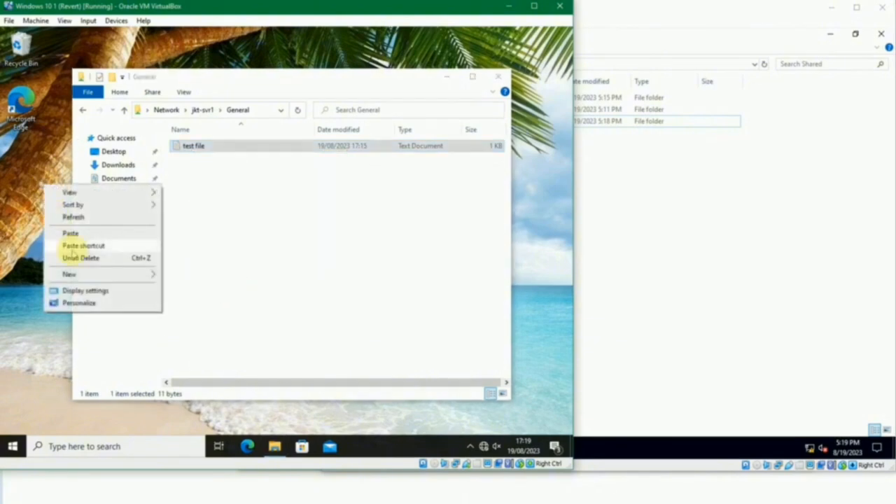
{"action": "left_click", "coordinate": [79, 233]}
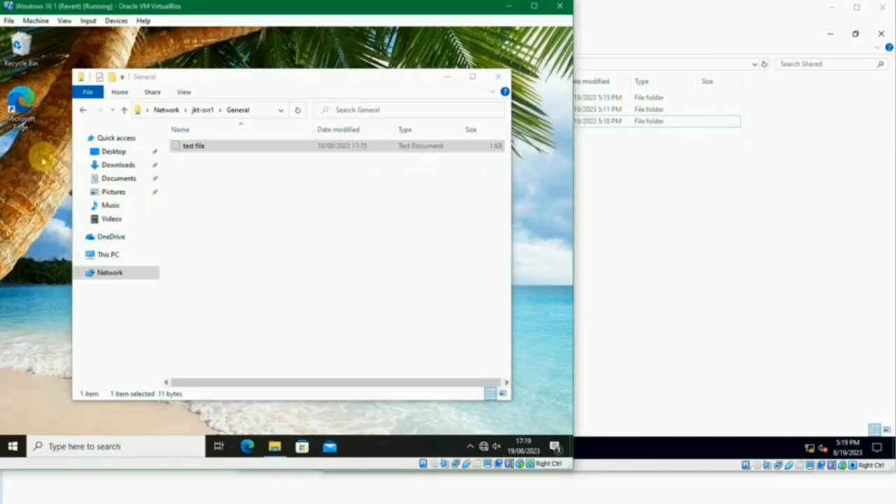
- Reopen the Sales share on Windows 10 1, and switch to the Windows 10 2 machine to check its signed-in user
{"action": "left_click", "coordinate": [208, 110]}
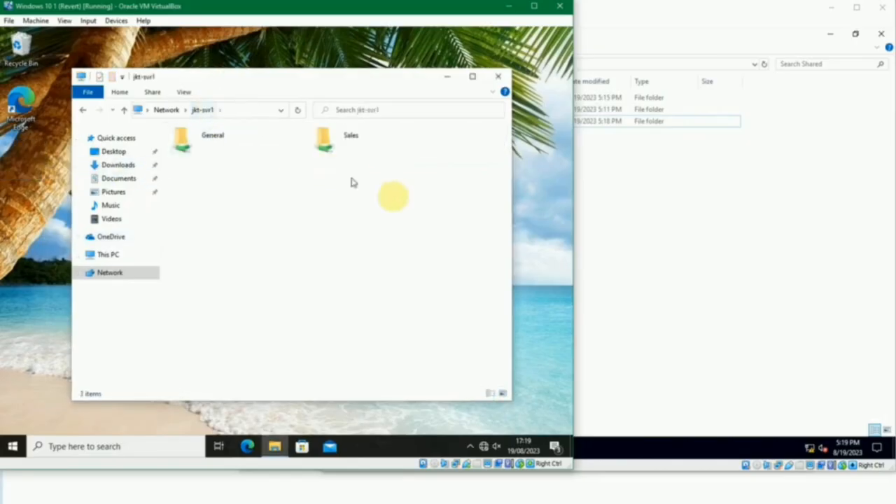
{"action": "double_click", "coordinate": [350, 143]}
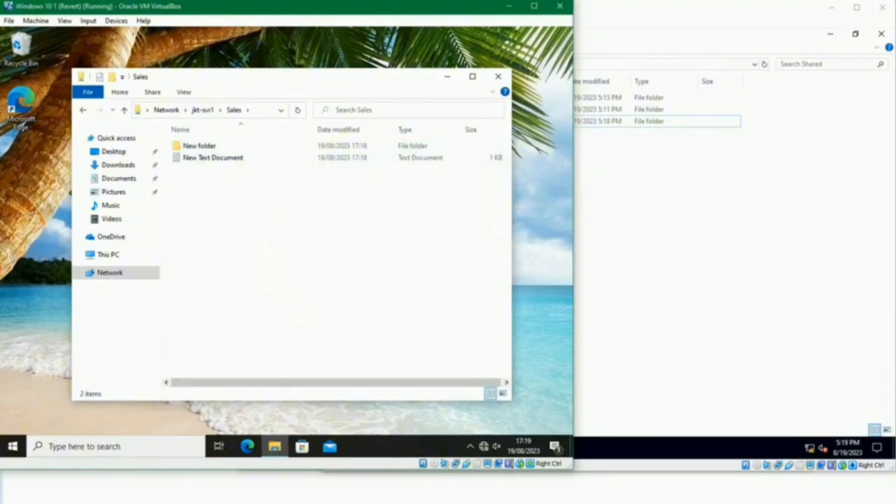
{"action": "mouse_move", "coordinate": [406, 476]}
{"action": "left_click", "coordinate": [490, 472]}
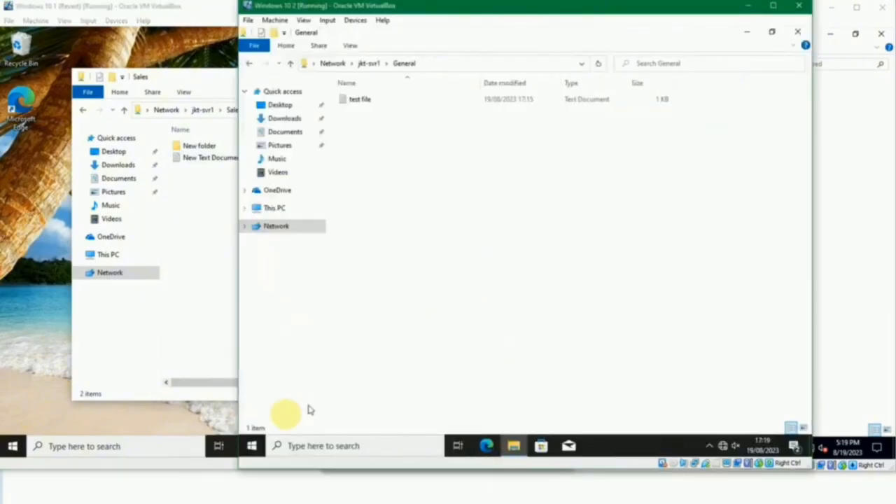
{"action": "left_click", "coordinate": [252, 446]}
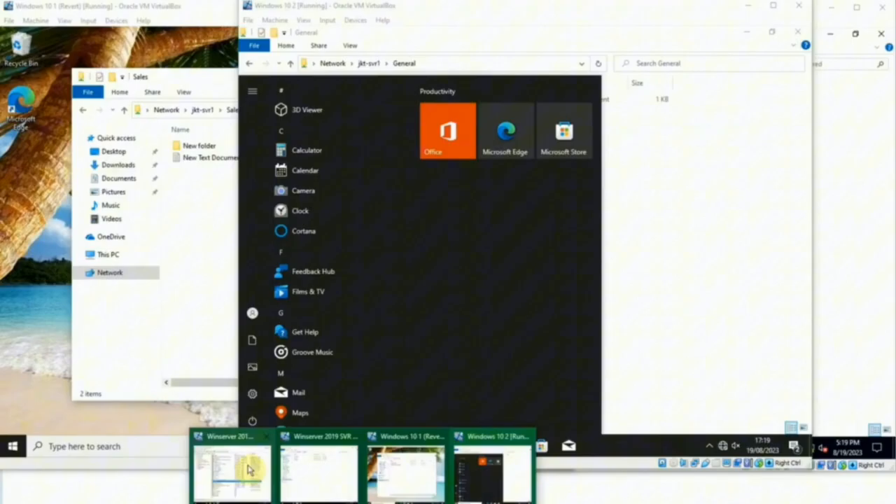
- Check the group memberships of the Windows 10 2 user's account on the Winserver 2019 DC machine, and close its properties without changes
{"action": "left_click", "coordinate": [240, 467]}
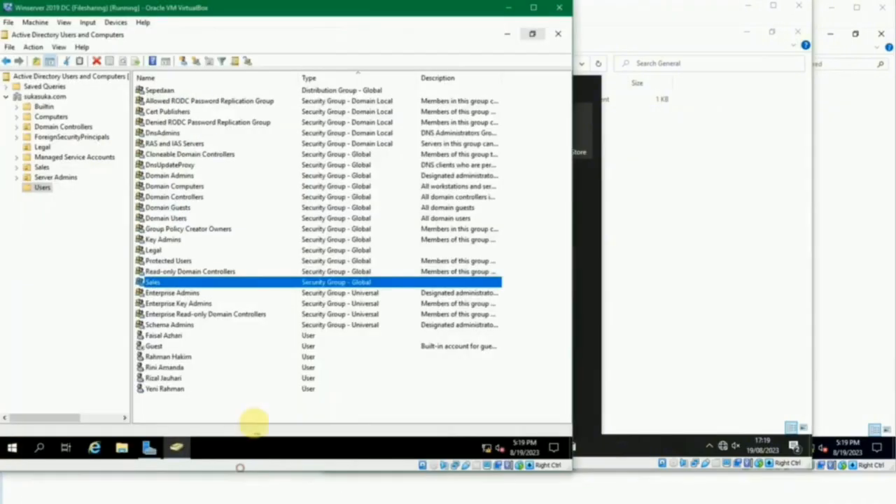
{"action": "left_click", "coordinate": [163, 366]}
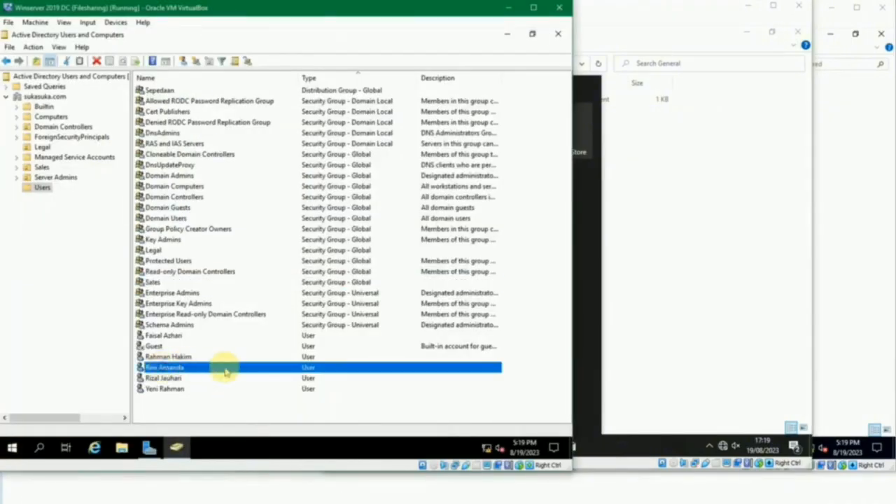
{"action": "double_click", "coordinate": [225, 371]}
{"action": "left_click", "coordinate": [205, 128]}
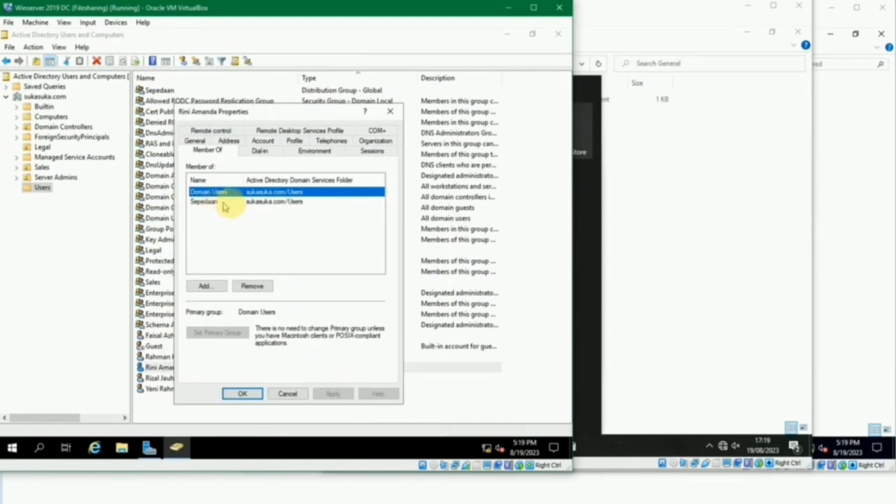
{"action": "left_click", "coordinate": [259, 203]}
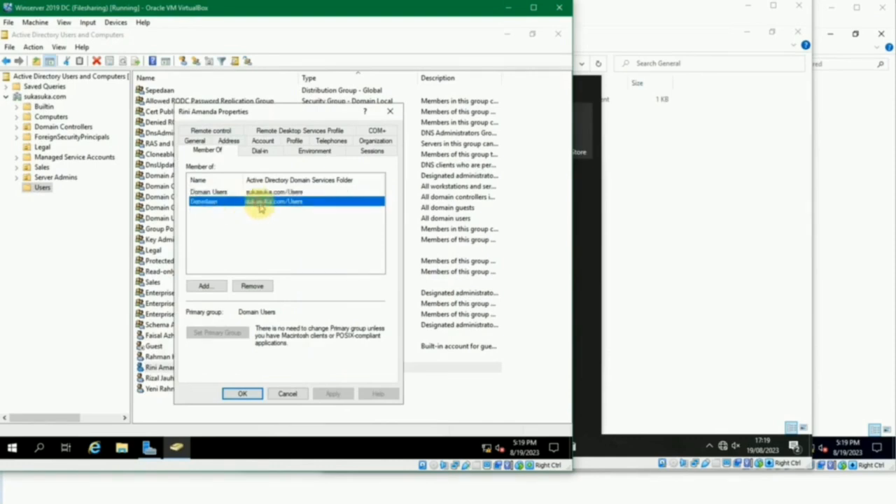
{"action": "left_click", "coordinate": [289, 394]}
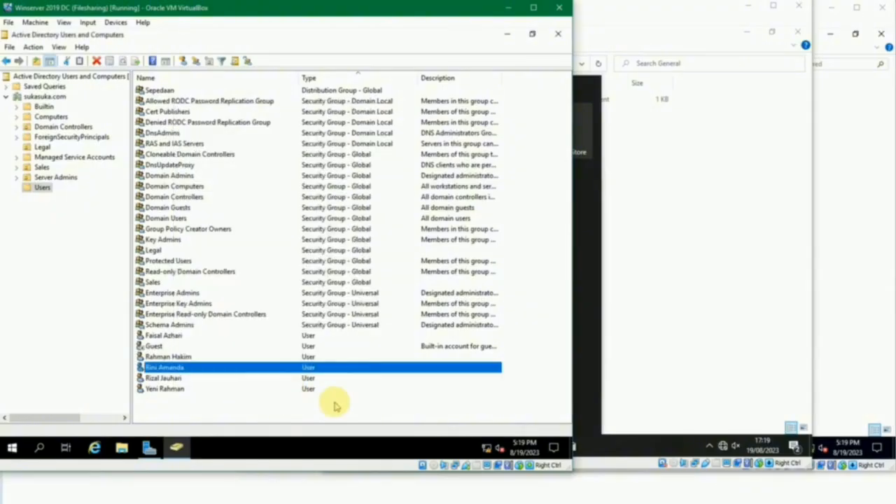
- Switch to the Windows 10 2 machine and try to open the Sales share on jkt-svr1, dismissing any message
{"action": "left_click", "coordinate": [335, 402]}
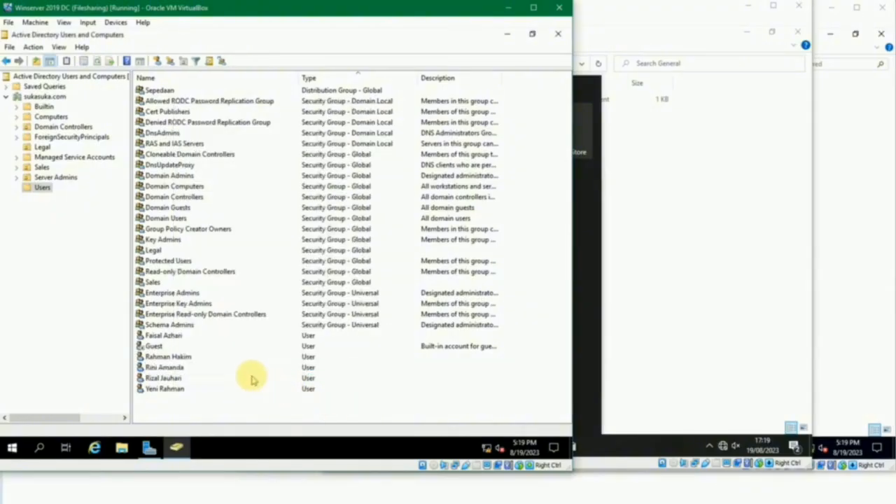
{"action": "left_click", "coordinate": [507, 7]}
{"action": "left_click", "coordinate": [671, 178]}
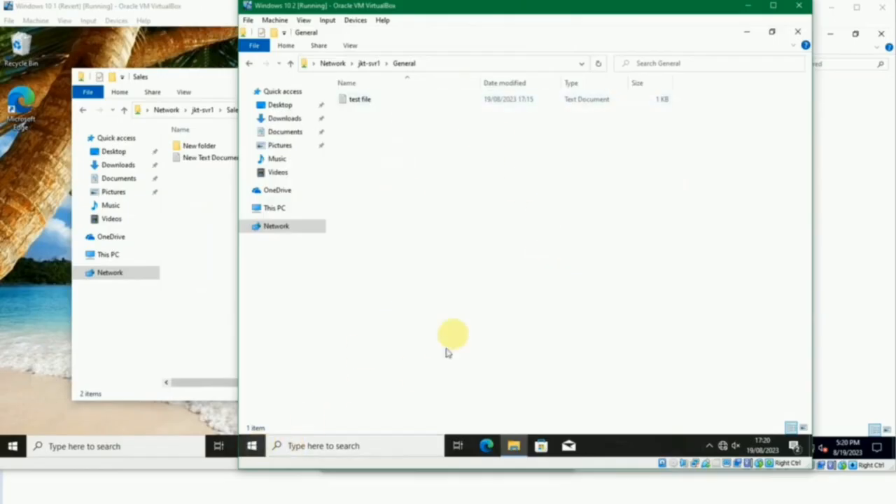
{"action": "left_click", "coordinate": [371, 65]}
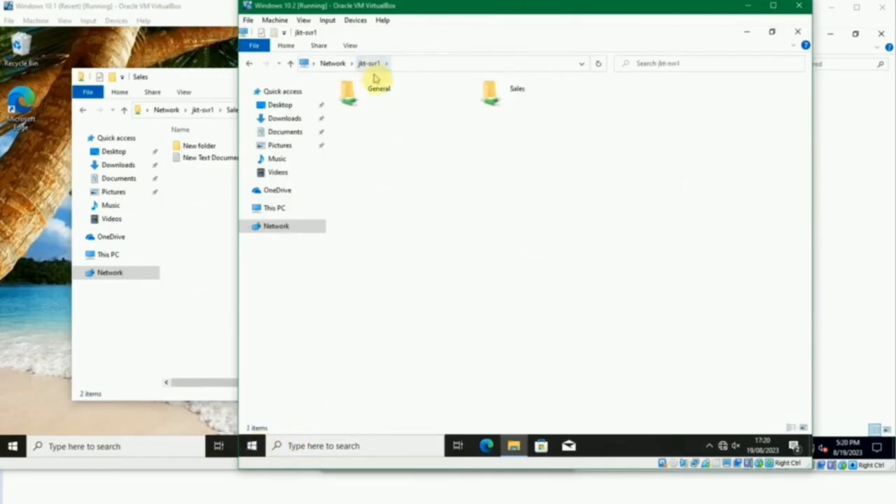
{"action": "left_click", "coordinate": [497, 95]}
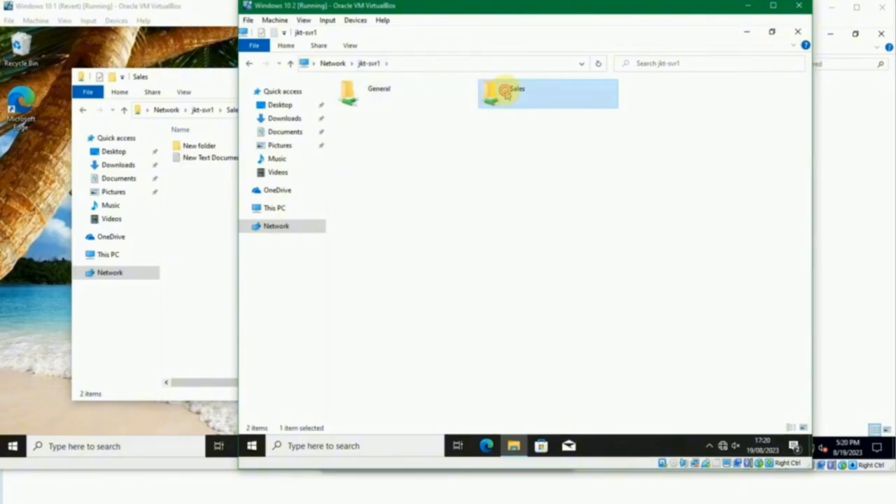
{"action": "double_click", "coordinate": [504, 92]}
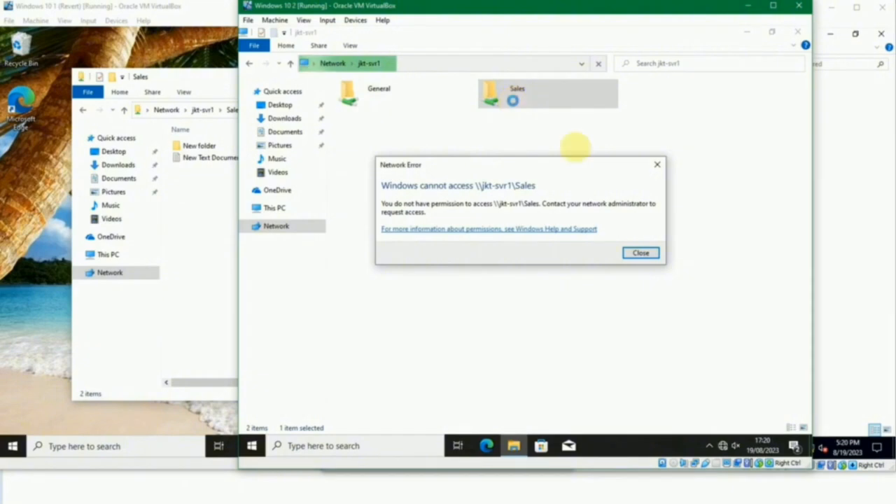
{"action": "left_click", "coordinate": [638, 250]}
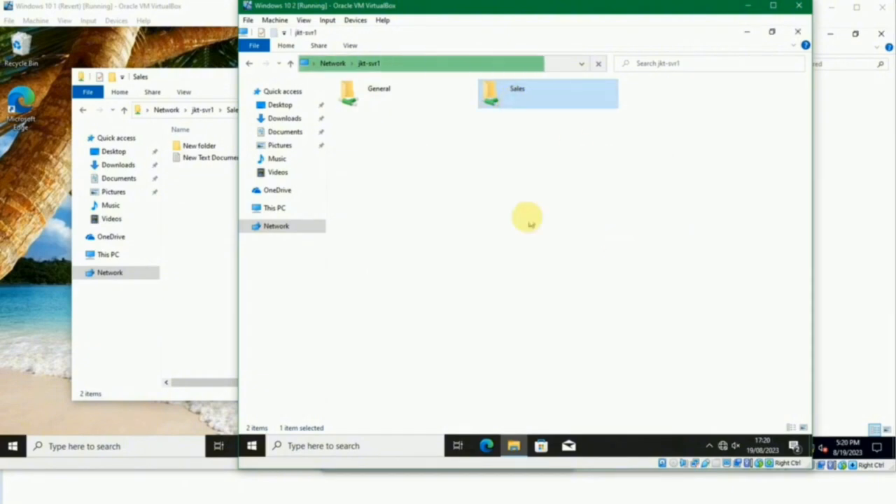
- Switch to the Winserver 2019 SVR machine and enable advanced sharing for the Legal folder in C:\Shared
{"action": "left_click", "coordinate": [746, 7]}
{"action": "left_click", "coordinate": [630, 214]}
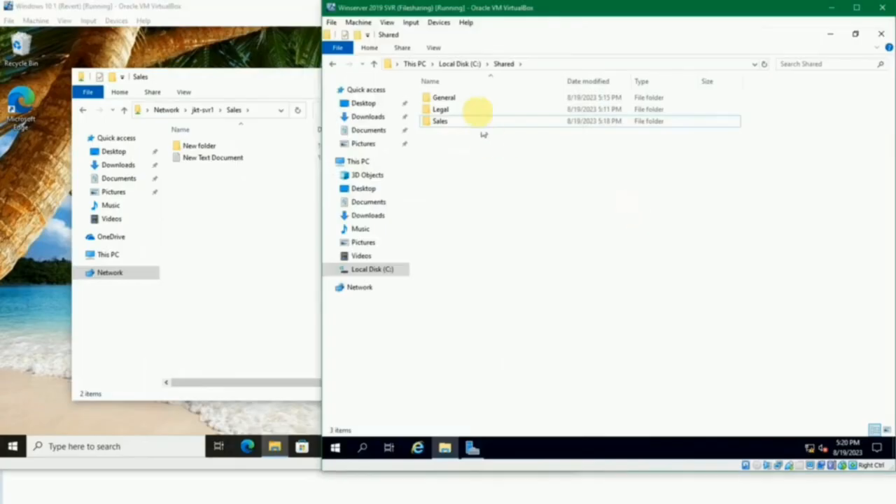
{"action": "right_click", "coordinate": [446, 113]}
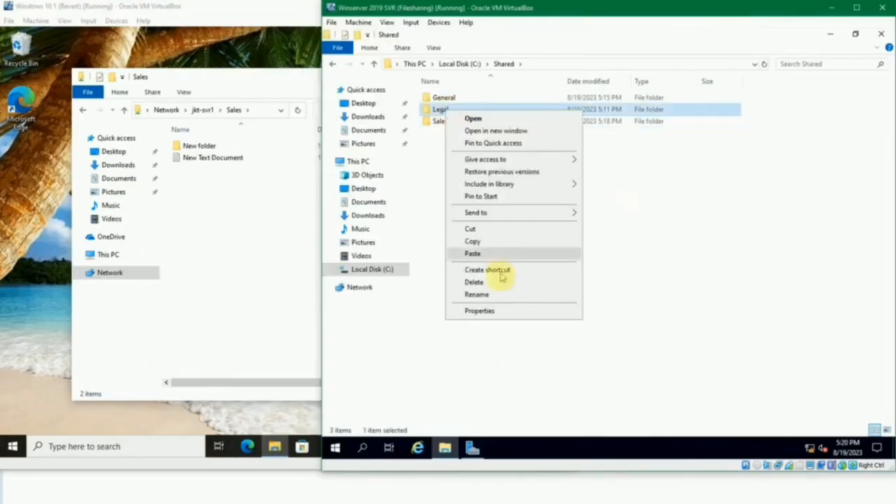
{"action": "left_click", "coordinate": [507, 313]}
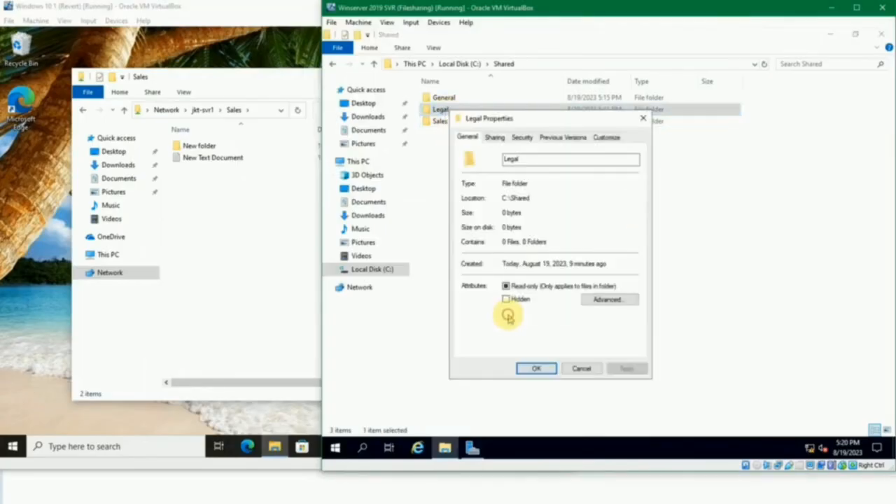
{"action": "left_click", "coordinate": [495, 138]}
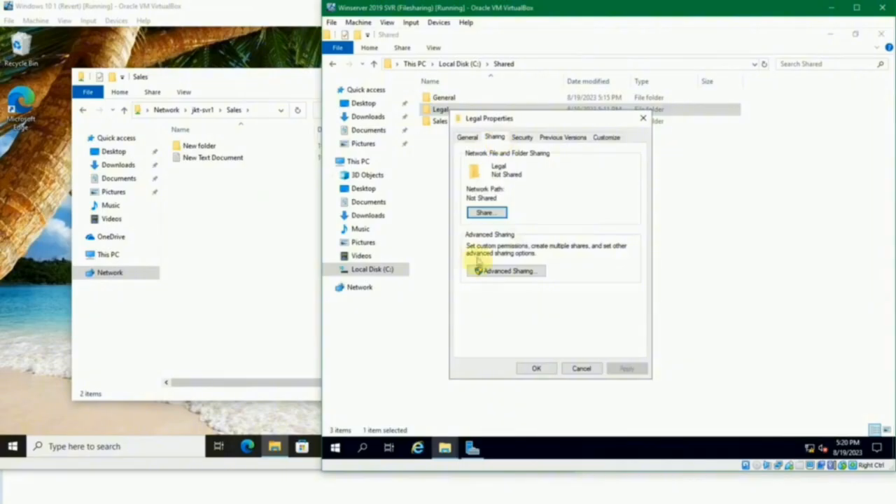
{"action": "left_click", "coordinate": [479, 269]}
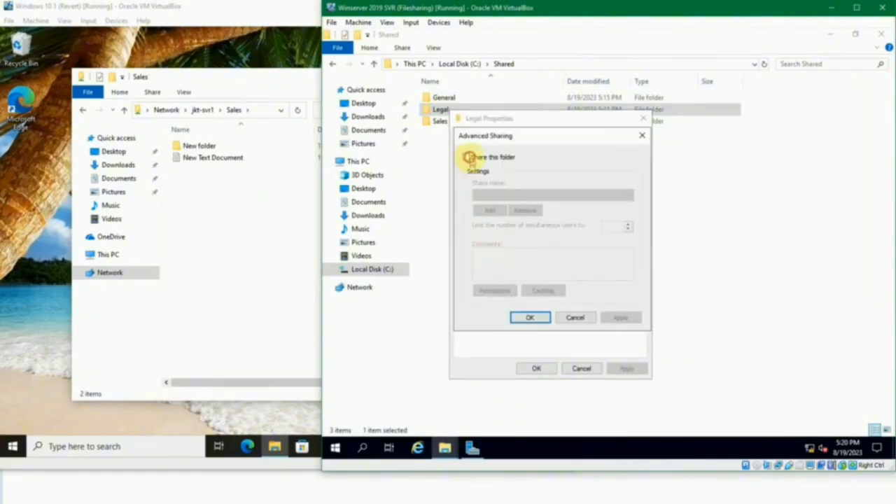
{"action": "left_click", "coordinate": [468, 157]}
- Replace the default entry in the Legal folder's share permissions with the Legal group, allowing it Full Control
{"action": "left_click", "coordinate": [498, 292]}
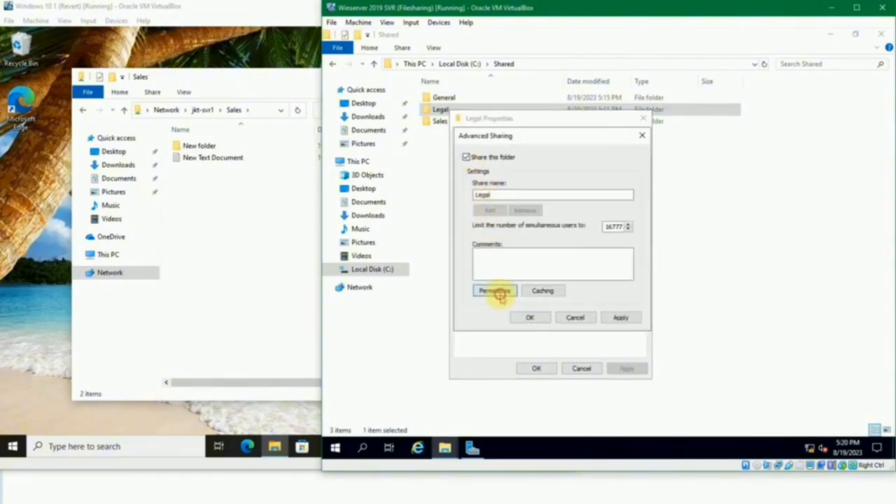
{"action": "left_click", "coordinate": [624, 251]}
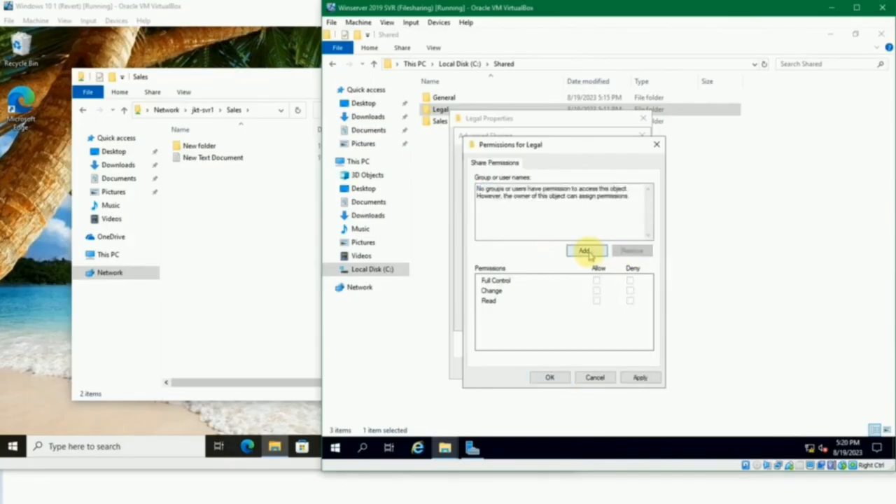
{"action": "left_click", "coordinate": [586, 252]}
{"action": "type", "text": "legal"}
{"action": "left_click", "coordinate": [680, 248]}
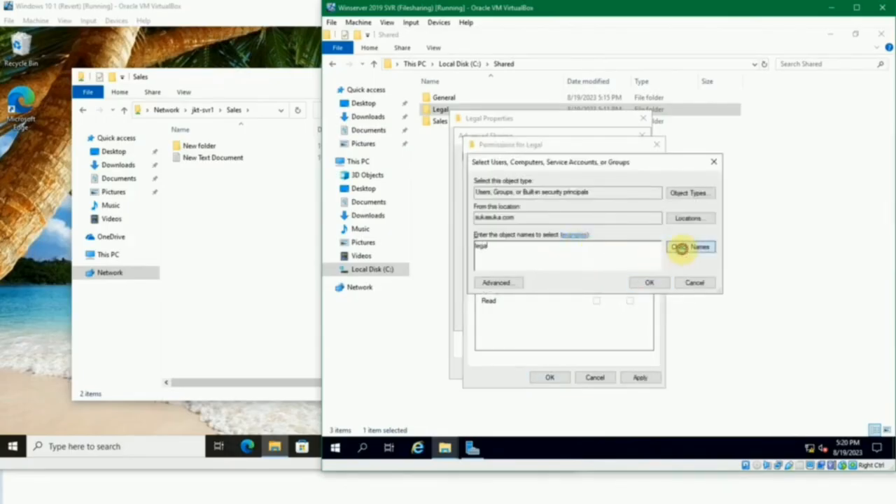
{"action": "left_click", "coordinate": [651, 284]}
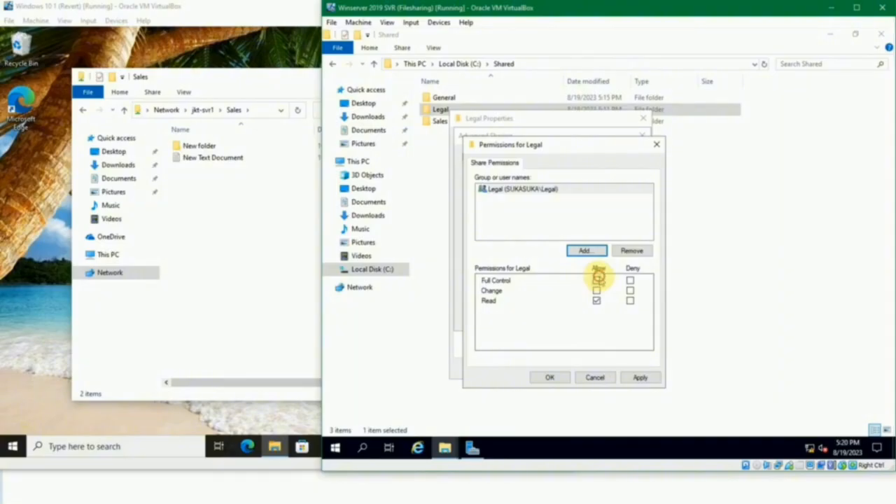
{"action": "left_click", "coordinate": [545, 377]}
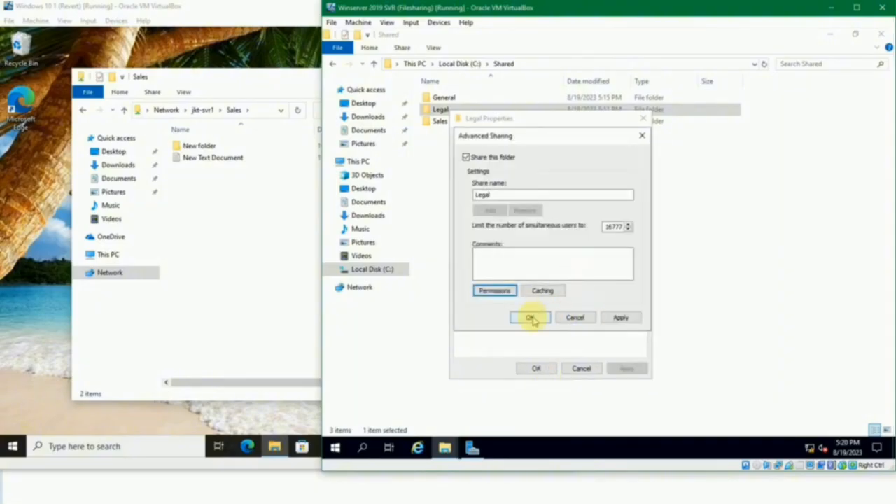
{"action": "left_click", "coordinate": [529, 319]}
- Add the Legal group to the Legal folder's security permissions with Full control allowed, and close the folder properties
{"action": "left_click", "coordinate": [520, 137]}
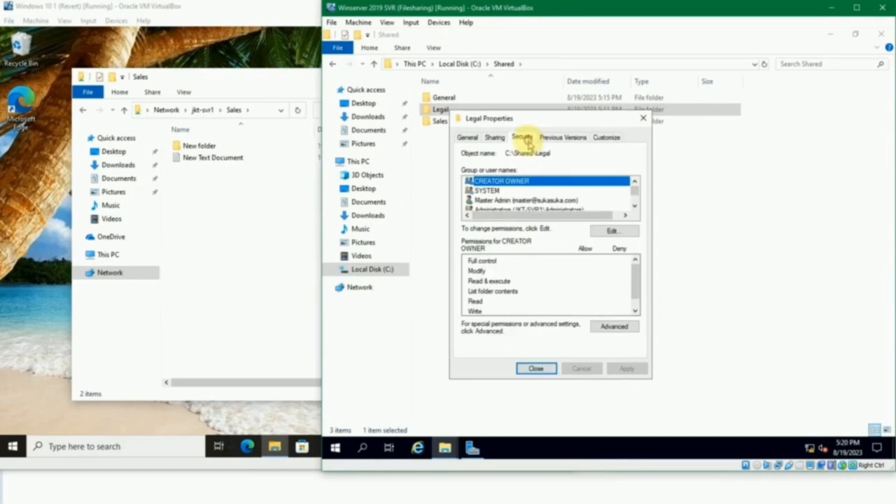
{"action": "left_click", "coordinate": [610, 230]}
{"action": "left_click", "coordinate": [599, 287]}
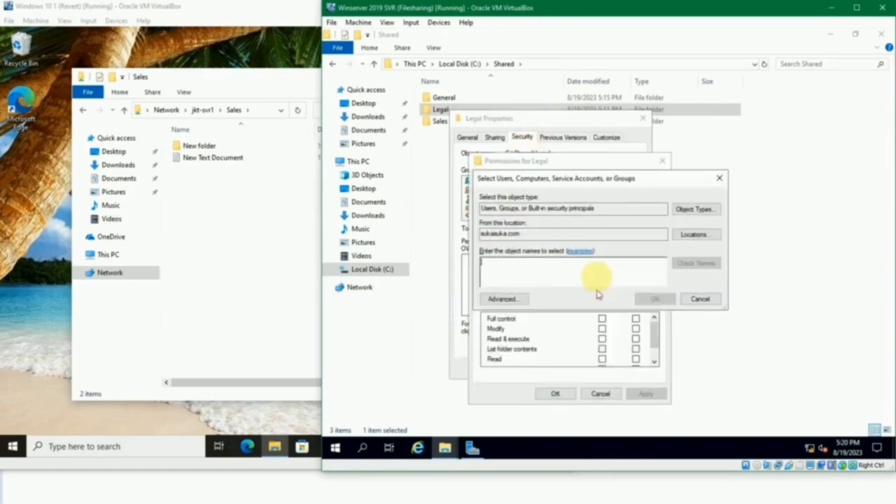
{"action": "type", "text": "le"}
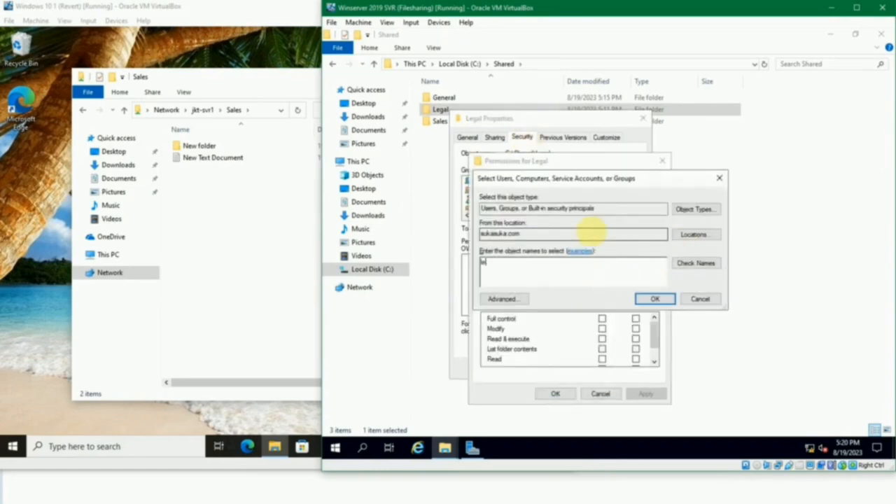
{"action": "type", "text": "gal"}
{"action": "left_click", "coordinate": [696, 263]}
{"action": "left_click", "coordinate": [645, 300]}
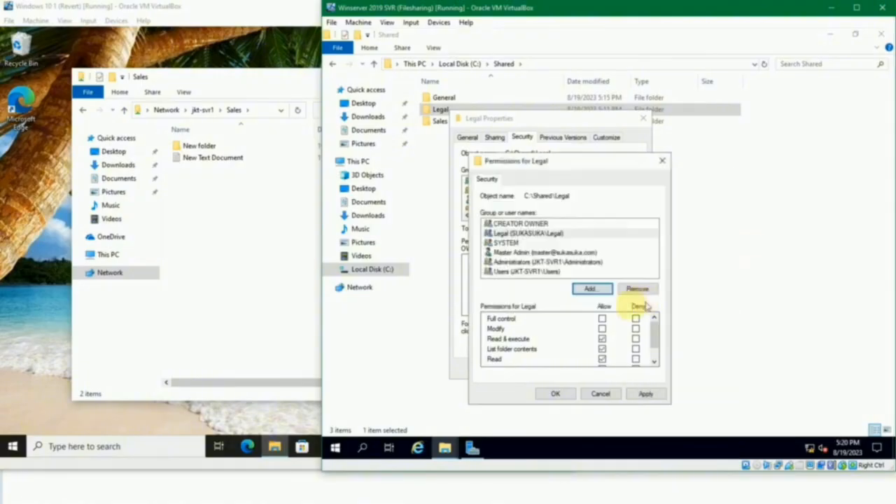
{"action": "left_click", "coordinate": [602, 319]}
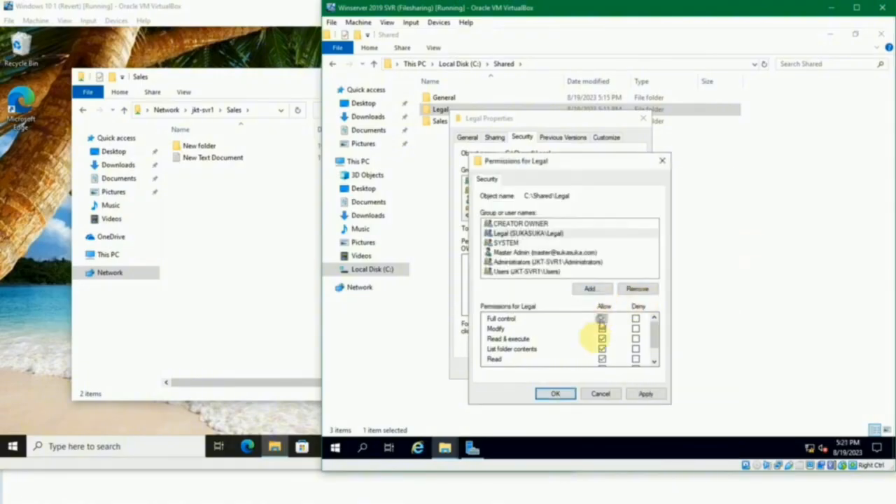
{"action": "left_click", "coordinate": [553, 394]}
{"action": "left_click", "coordinate": [547, 365]}
{"action": "left_click", "coordinate": [600, 274]}
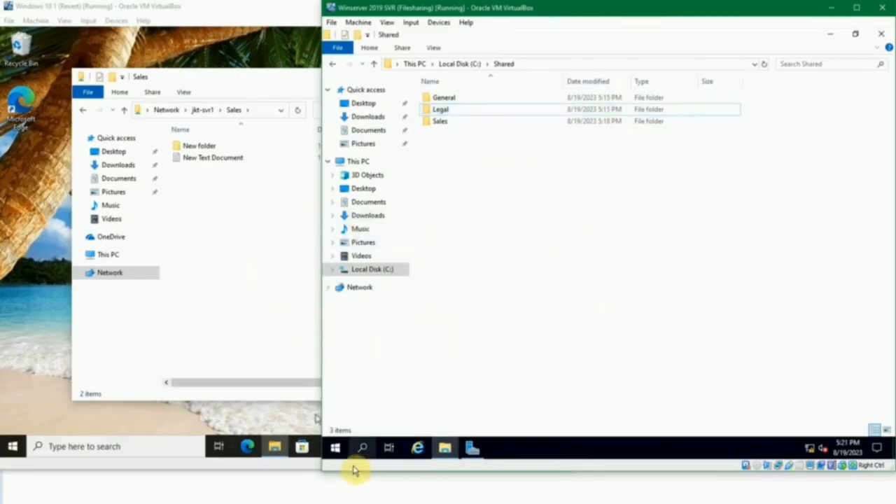
- Check the members of the Legal group on the Winserver 2019 DC machine, and close its properties without changes
{"action": "left_click", "coordinate": [301, 446]}
{"action": "left_click", "coordinate": [245, 476]}
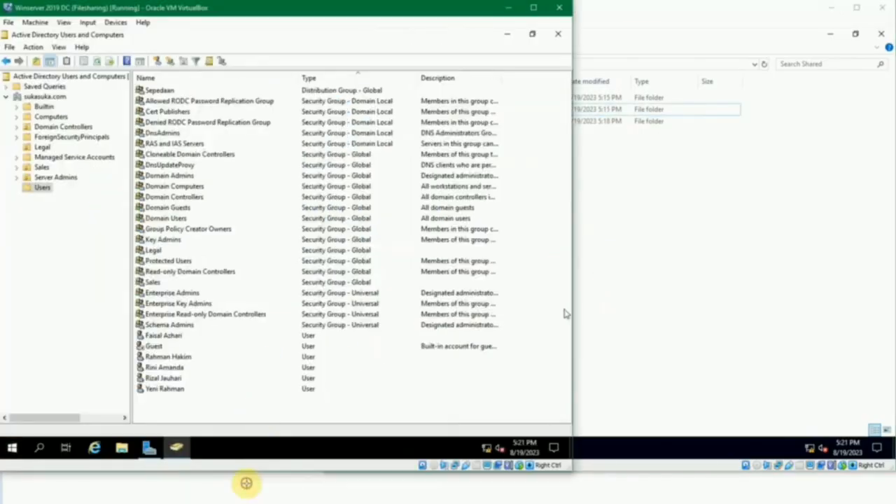
{"action": "double_click", "coordinate": [152, 250]}
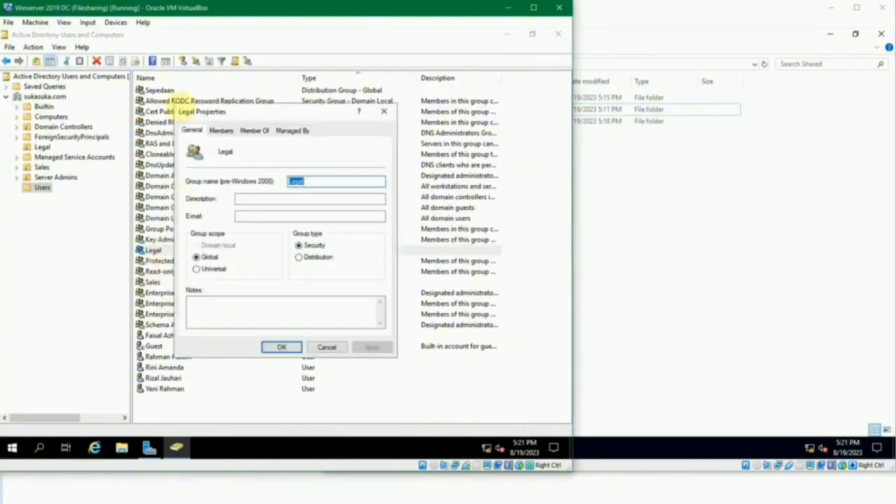
{"action": "left_click", "coordinate": [221, 130]}
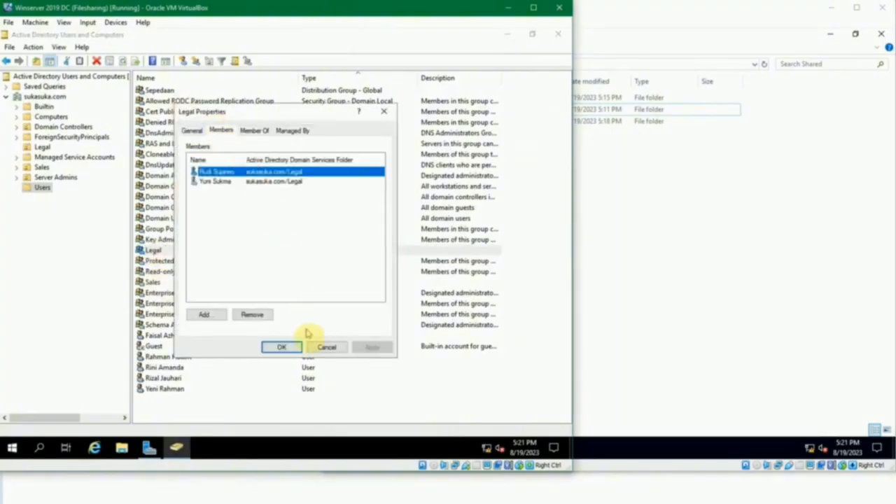
{"action": "left_click", "coordinate": [315, 348]}
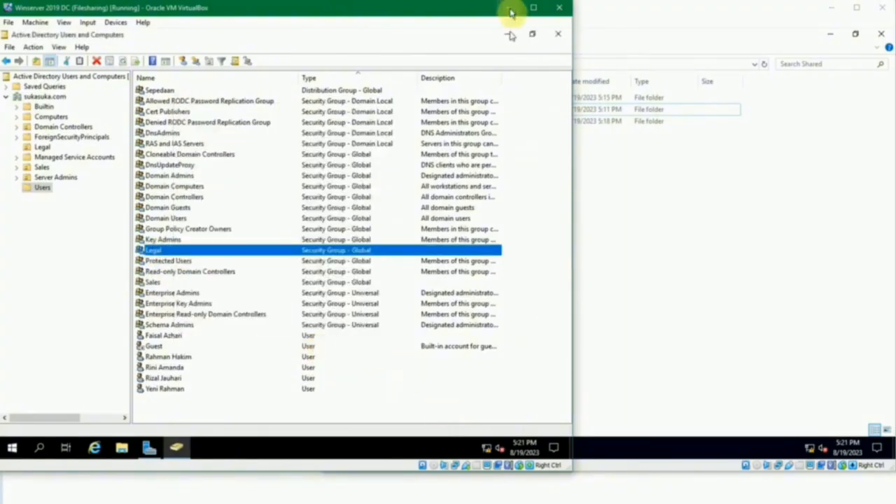
- Switch to the Windows 10 1 machine, try to open the Legal share on jkt-svr1, and return to the Sales share
{"action": "left_click", "coordinate": [700, 368]}
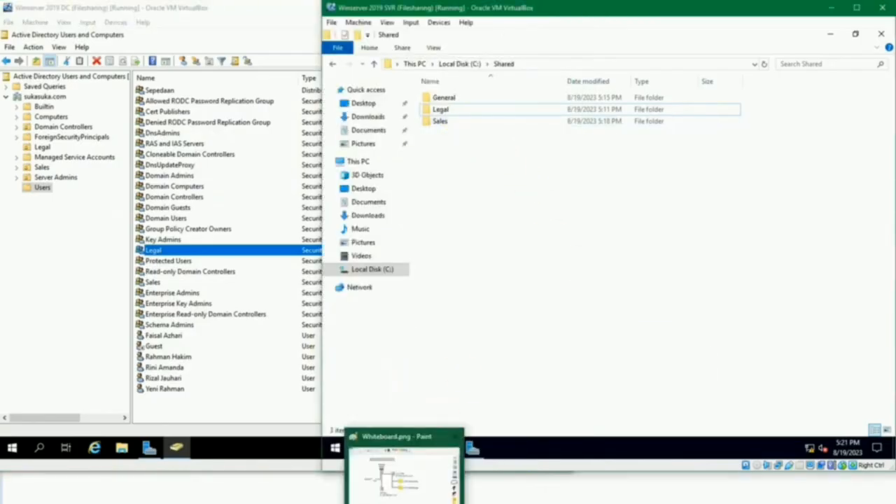
{"action": "mouse_move", "coordinate": [176, 447]}
{"action": "left_click", "coordinate": [406, 469]}
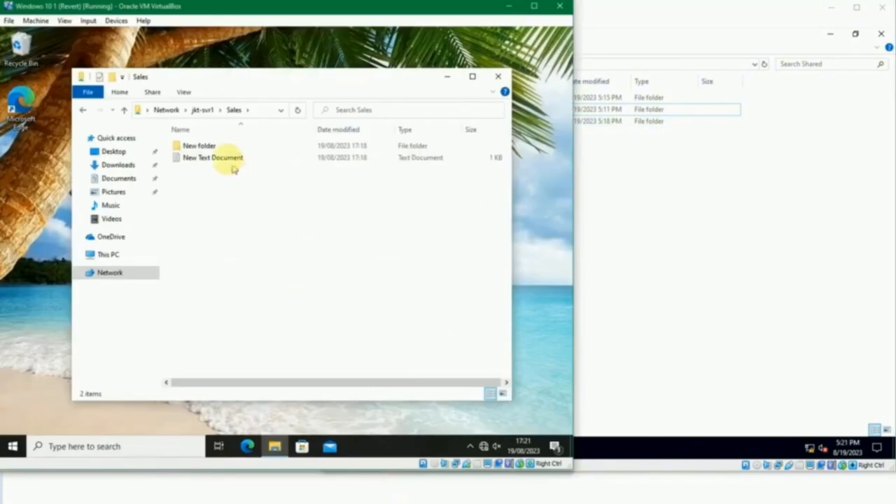
{"action": "left_click", "coordinate": [202, 110]}
{"action": "double_click", "coordinate": [323, 143]}
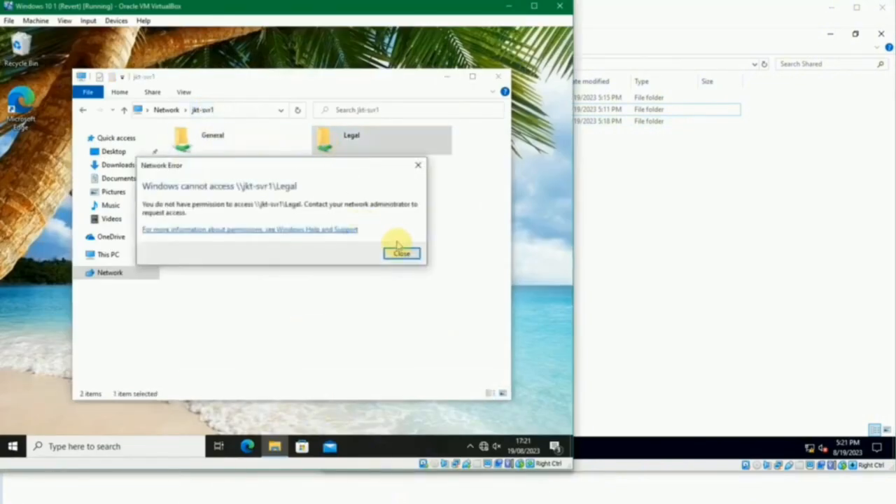
{"action": "left_click", "coordinate": [400, 254]}
{"action": "key", "text": "alt+Left"}
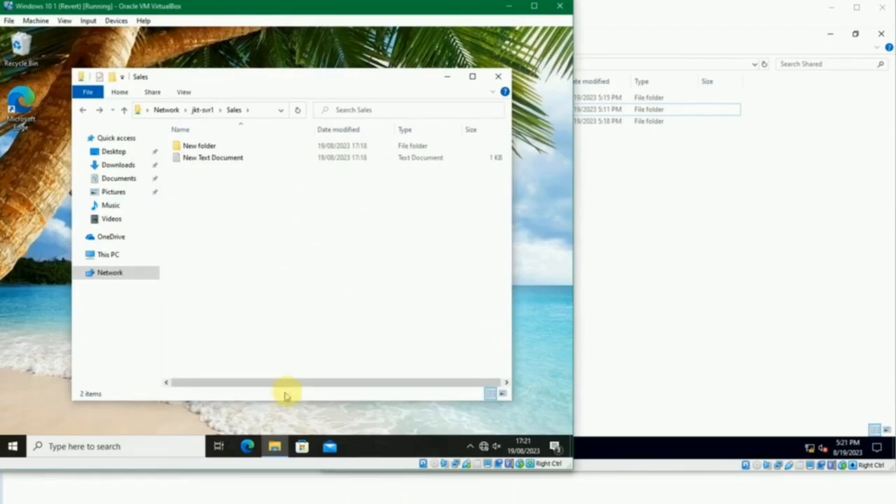
- Switch to the Windows 10 2 machine, refresh the jkt-svr1 share list, and try to open the Legal share
{"action": "mouse_move", "coordinate": [366, 490]}
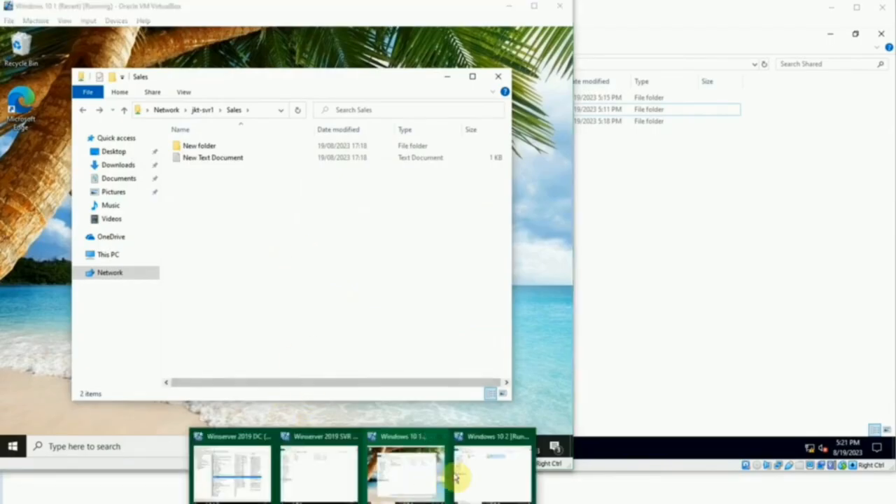
{"action": "left_click", "coordinate": [484, 465]}
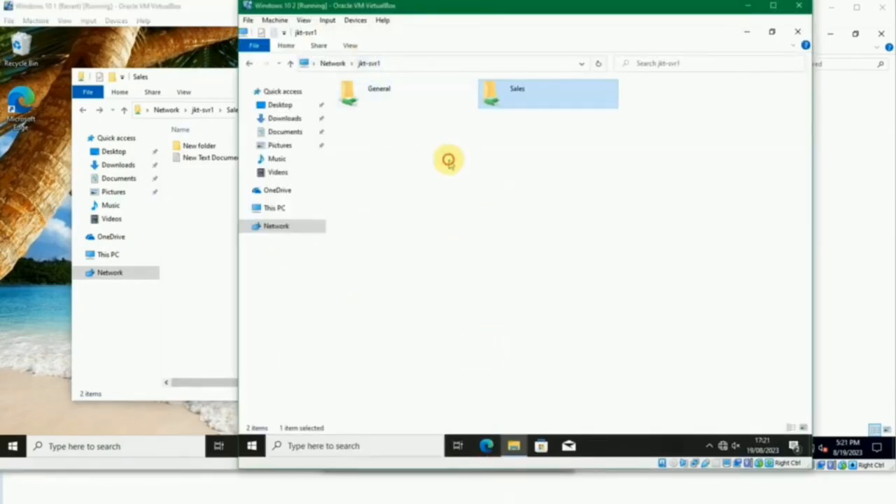
{"action": "key", "text": "F5"}
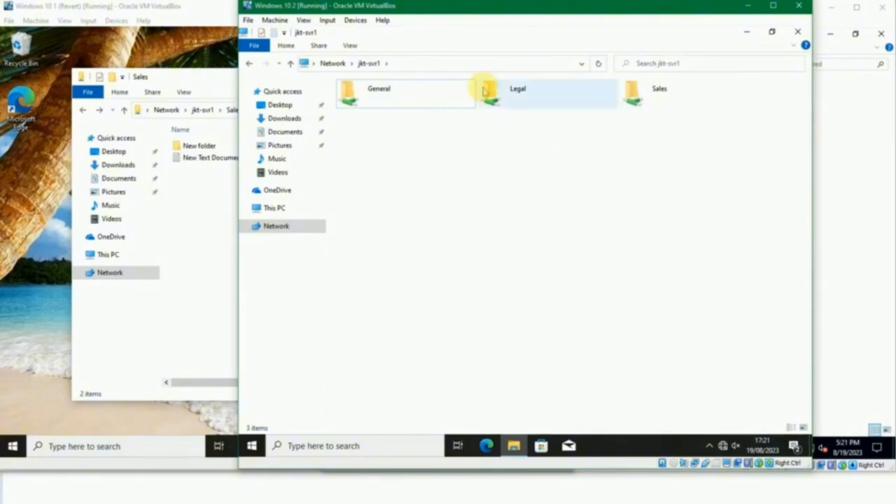
{"action": "left_click", "coordinate": [483, 88]}
{"action": "double_click", "coordinate": [483, 89]}
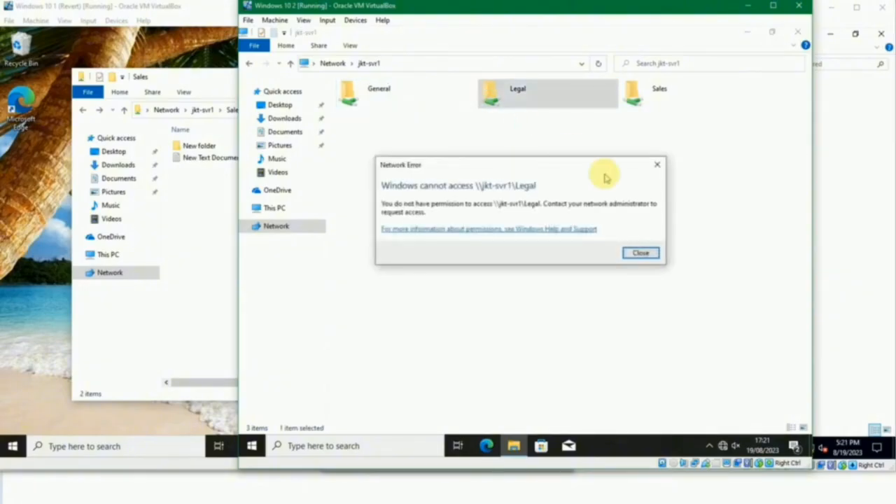
{"action": "left_click", "coordinate": [658, 165]}
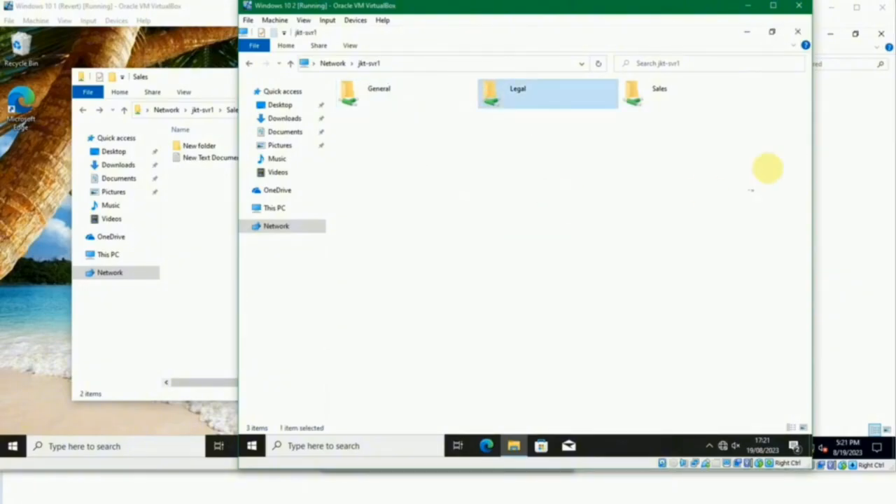
- Try to open the Sales share on jkt-svr1, and switch to the Winserver 2019 SVR machine, minimizing its Shared folder window
{"action": "double_click", "coordinate": [637, 91]}
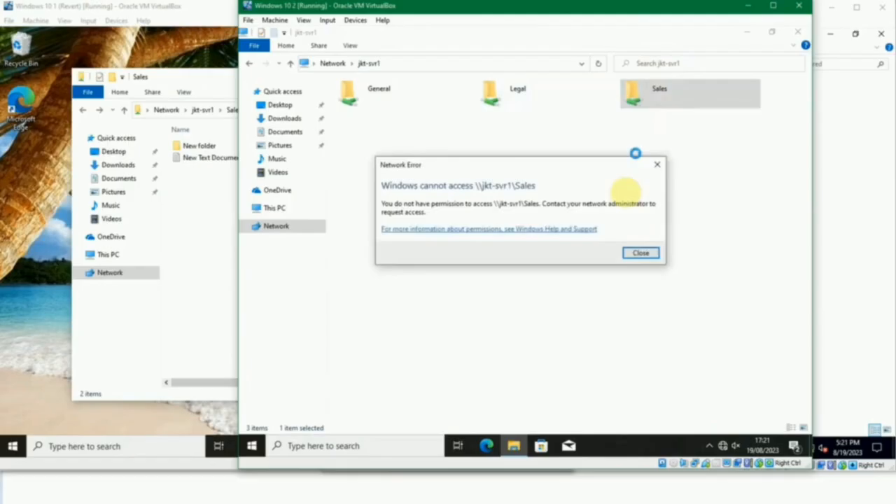
{"action": "left_click", "coordinate": [640, 253]}
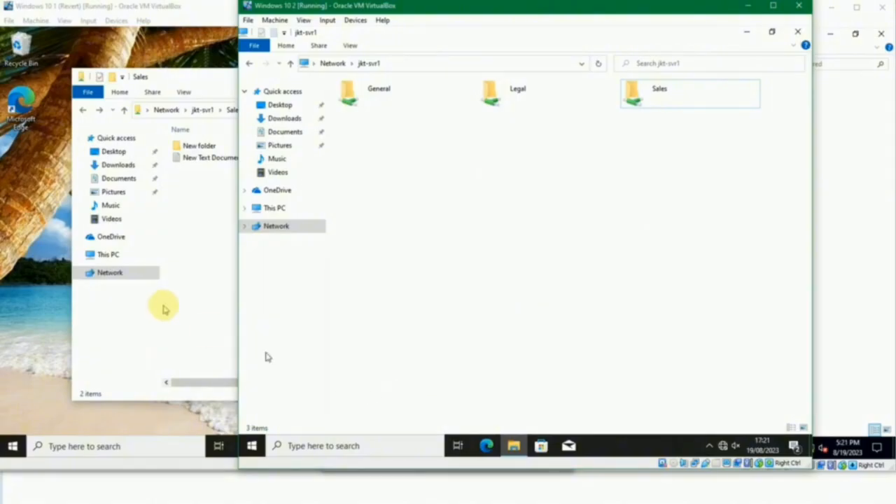
{"action": "left_click", "coordinate": [330, 469]}
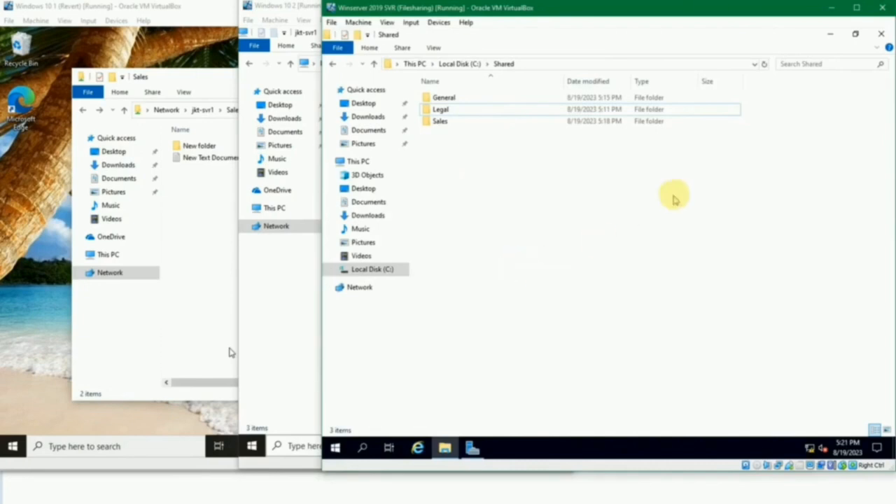
{"action": "left_click", "coordinate": [830, 35]}
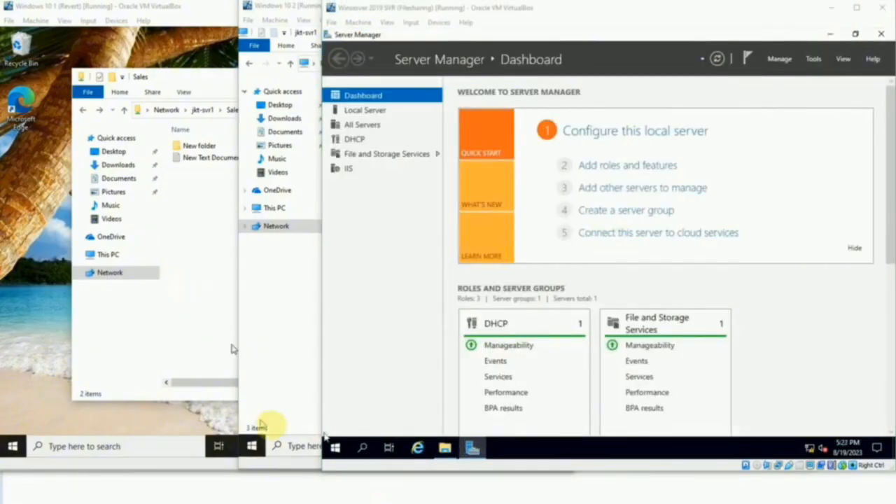
- Switch to the Winserver 2019 DC machine and check the Legal group's members, closing its properties without changes
{"action": "mouse_move", "coordinate": [315, 490]}
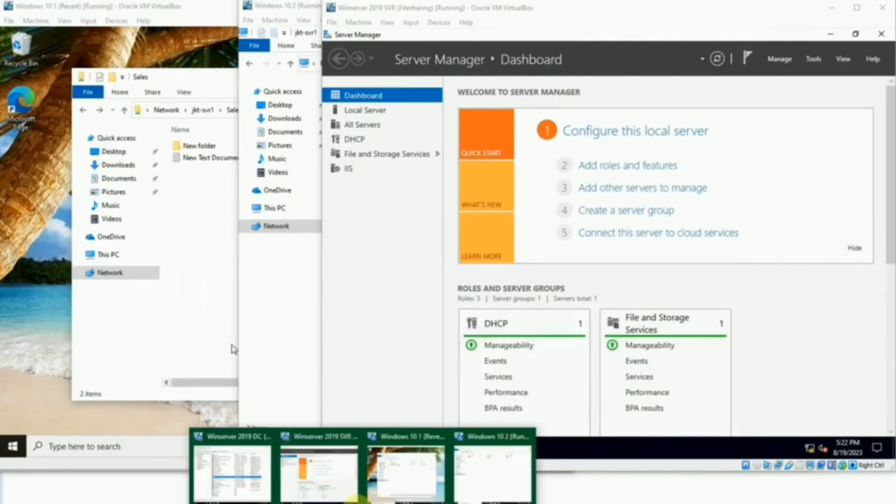
{"action": "left_click", "coordinate": [231, 483]}
{"action": "double_click", "coordinate": [151, 249]}
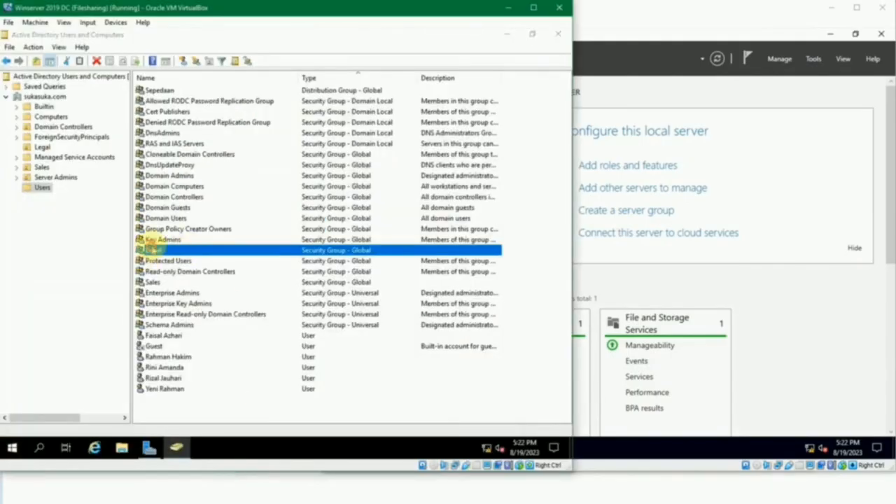
{"action": "left_click", "coordinate": [221, 130]}
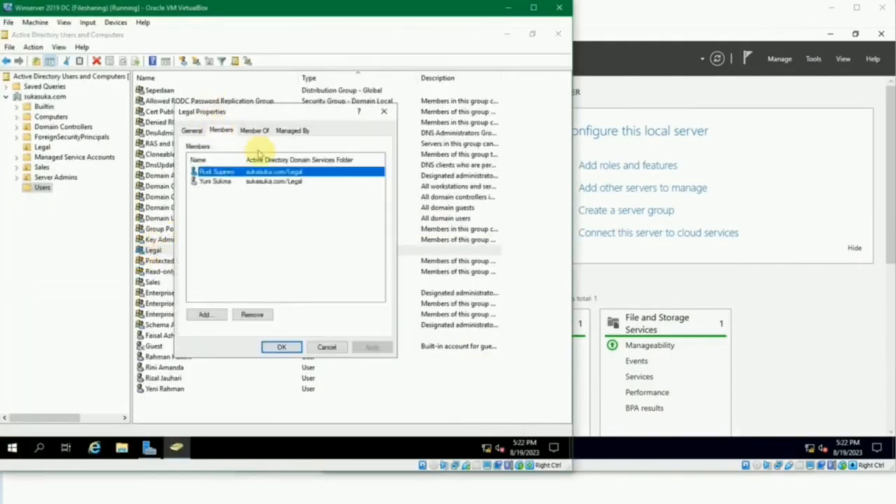
{"action": "left_click", "coordinate": [384, 112]}
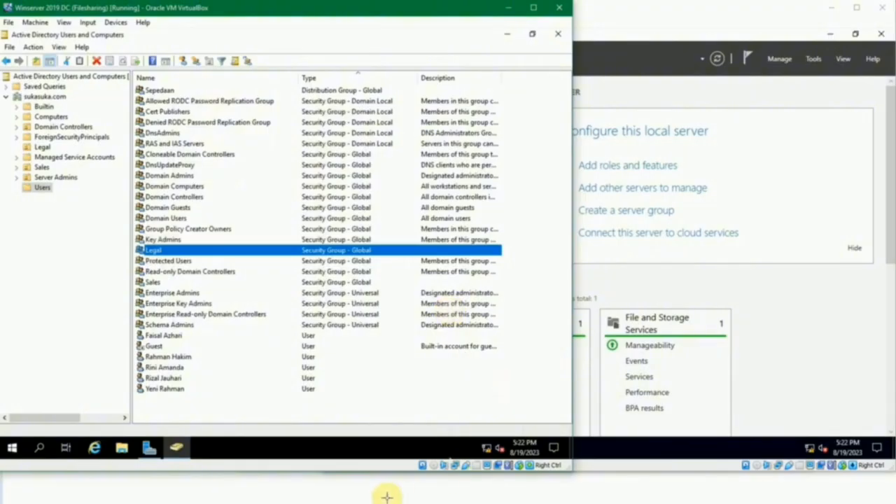
- Switch to the Windows 10 2 machine, close its jkt-svr1 window, and sign out the current account
{"action": "left_click", "coordinate": [364, 501]}
{"action": "left_click", "coordinate": [488, 467]}
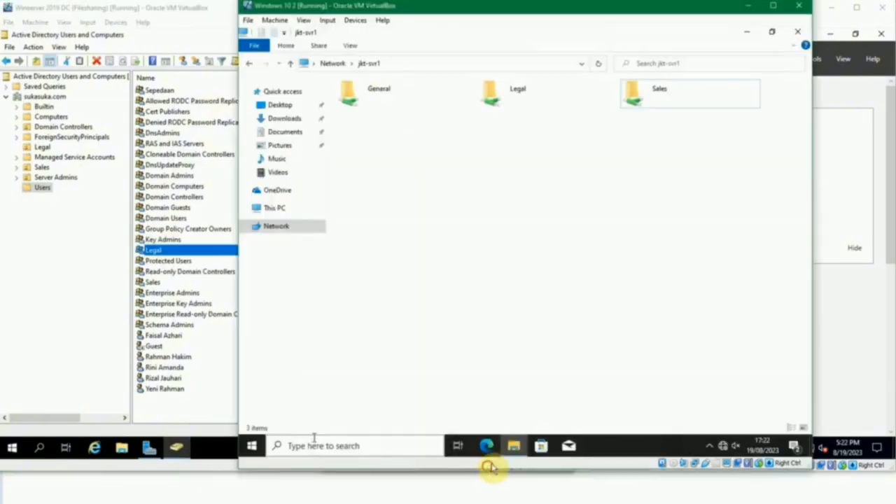
{"action": "left_click", "coordinate": [799, 32]}
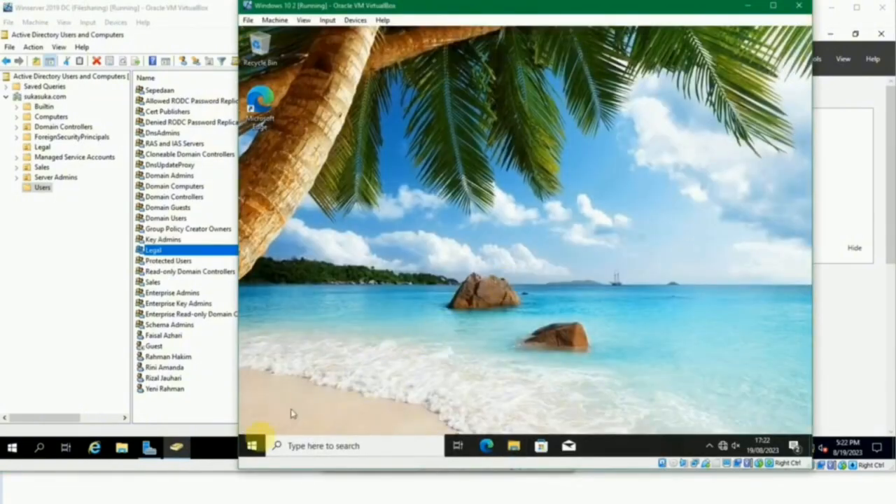
{"action": "right_click", "coordinate": [252, 446]}
{"action": "mouse_move", "coordinate": [308, 419]}
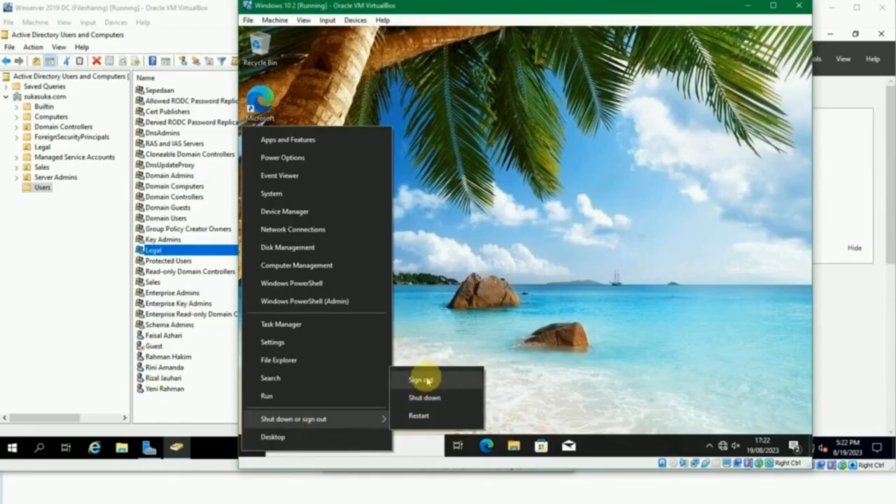
{"action": "left_click", "coordinate": [514, 408]}
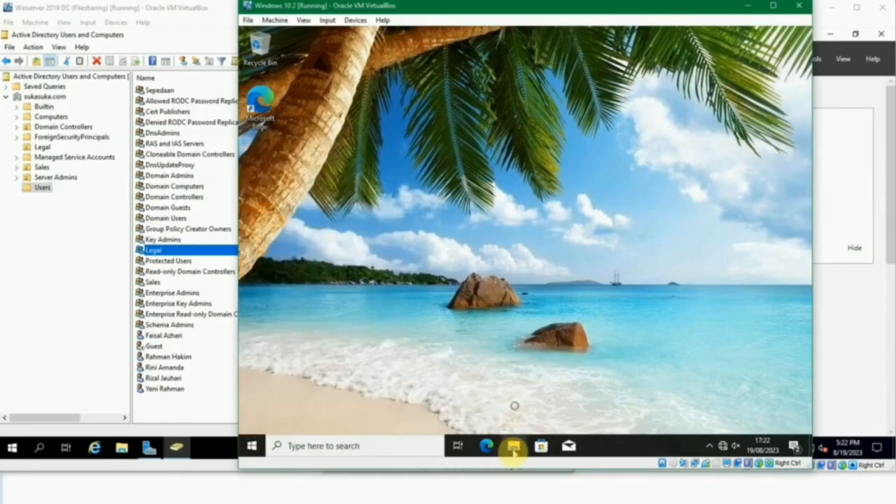
{"action": "right_click", "coordinate": [254, 442]}
{"action": "mouse_move", "coordinate": [310, 406]}
{"action": "left_click", "coordinate": [470, 369]}
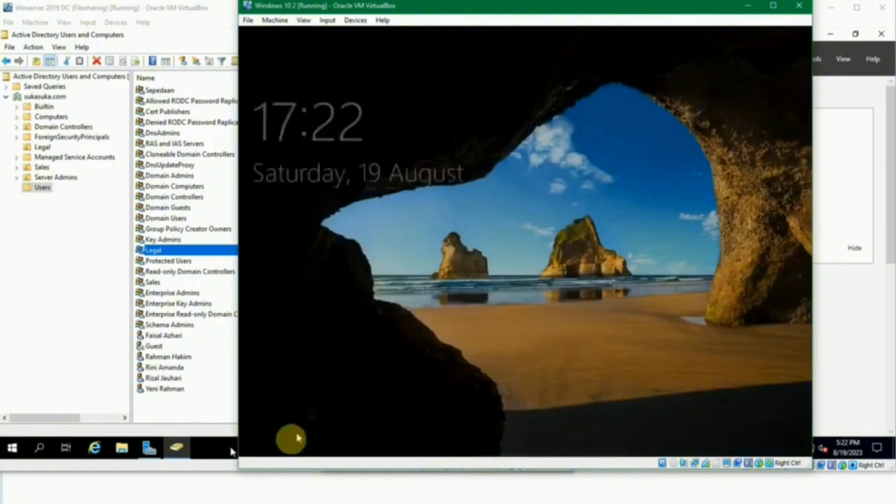
- Sign in to the SUKASUKA domain as another user, entering a Legal group member's username and the account password
{"action": "left_click", "coordinate": [297, 439]}
{"action": "left_click", "coordinate": [287, 425]}
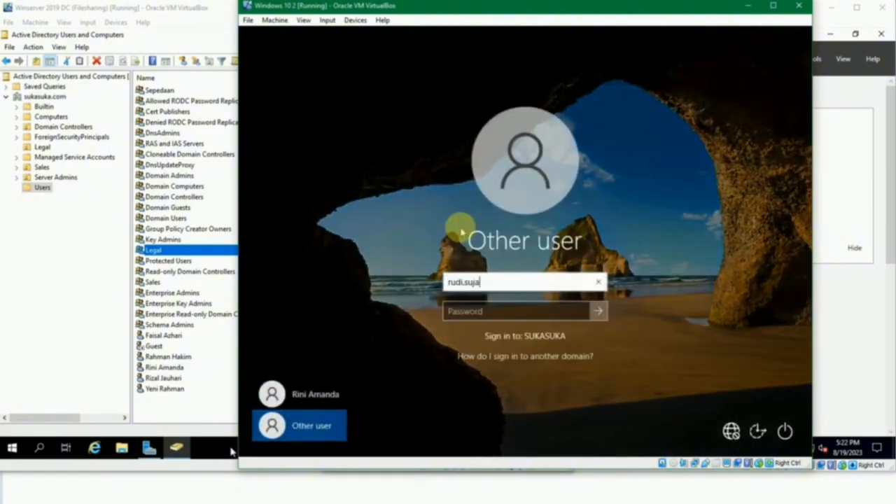
{"action": "key", "text": "Tab"}
{"action": "type", "text": "p"}
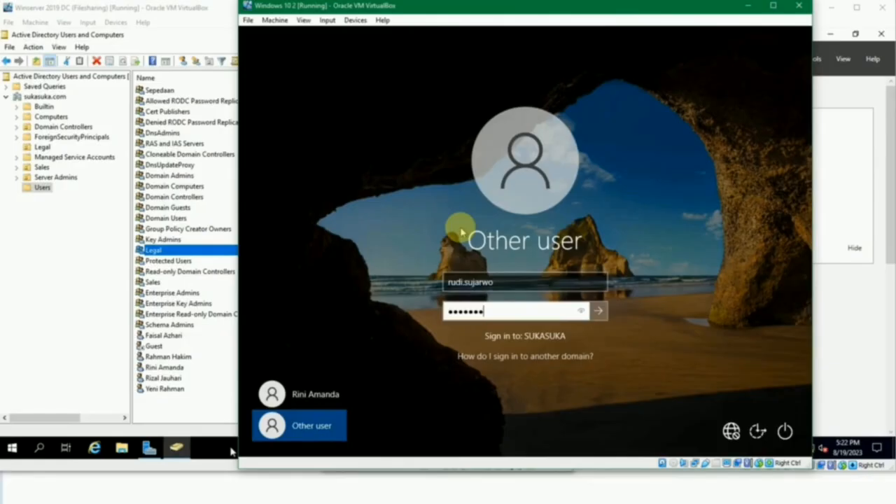
{"action": "key", "text": "Return"}
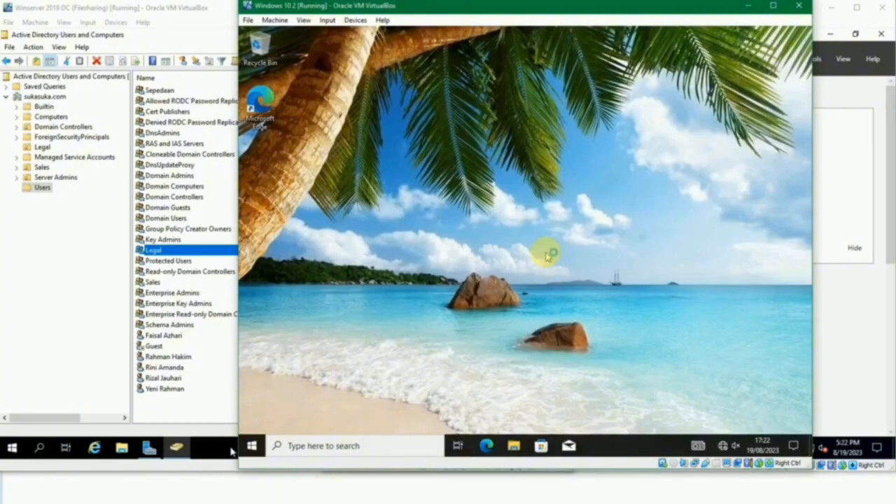
- Open \\jkt-svr1 through the Run dialog and enter the Legal share
{"action": "key", "text": "super+r"}
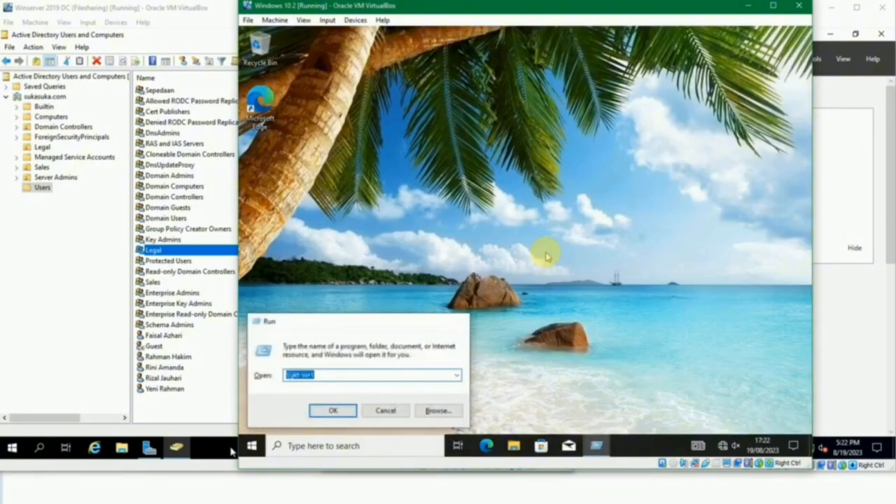
{"action": "key", "text": "Return"}
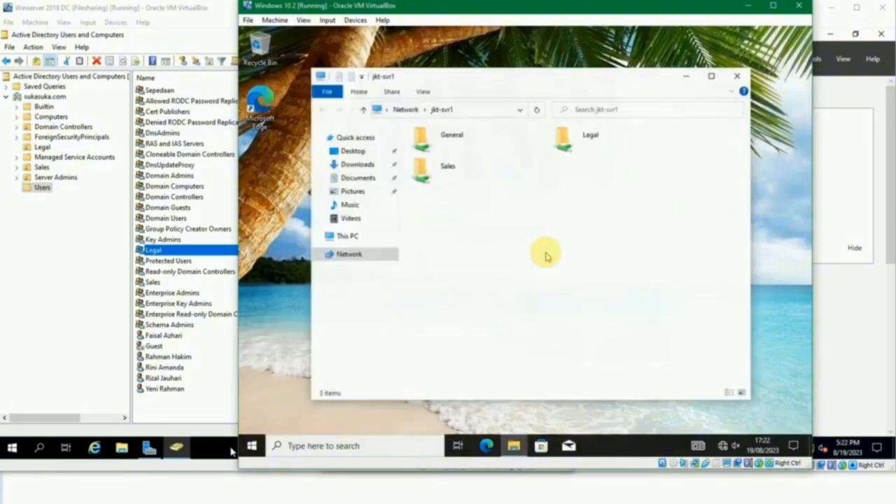
{"action": "double_click", "coordinate": [588, 145]}
- Create a folder with the default name New folder in the Legal share
{"action": "right_click", "coordinate": [484, 169]}
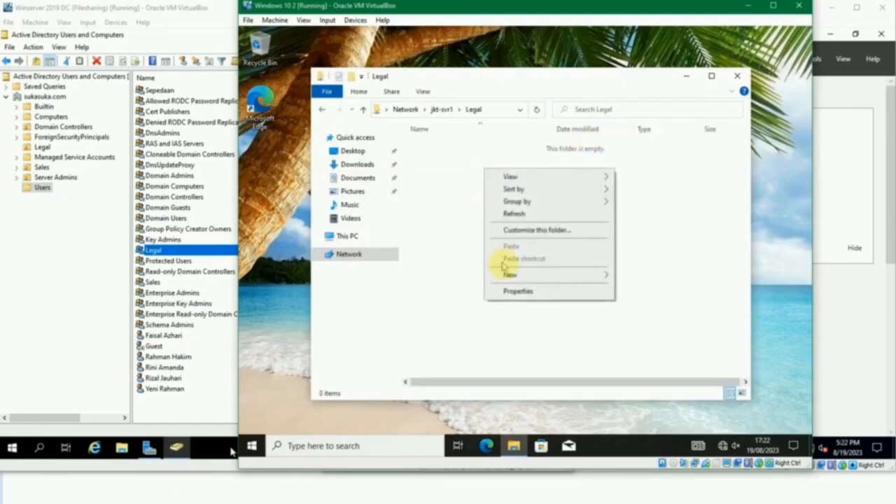
{"action": "mouse_move", "coordinate": [504, 274]}
{"action": "left_click", "coordinate": [625, 277]}
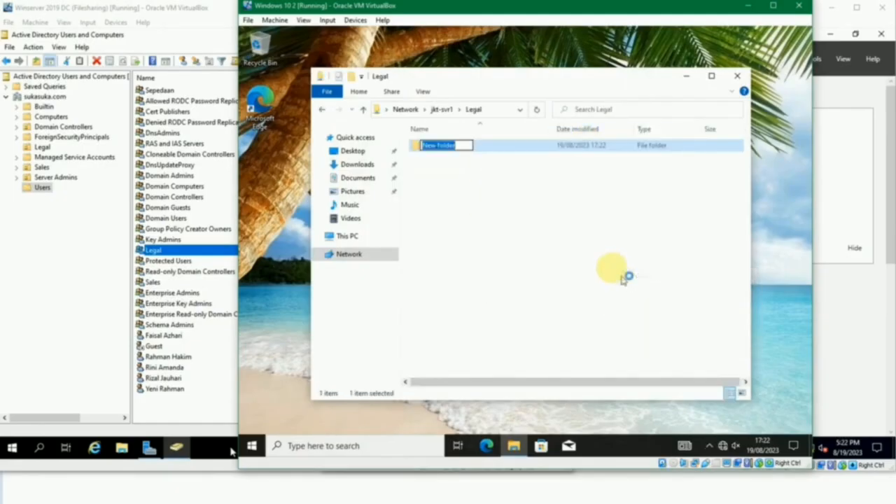
{"action": "left_click", "coordinate": [573, 250]}
- Create a text document named test in the Legal share
{"action": "right_click", "coordinate": [572, 250]}
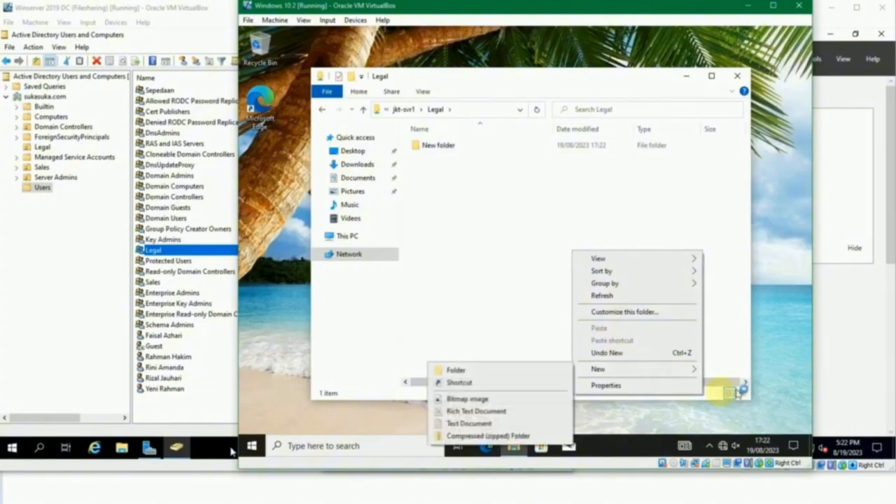
{"action": "mouse_move", "coordinate": [634, 368]}
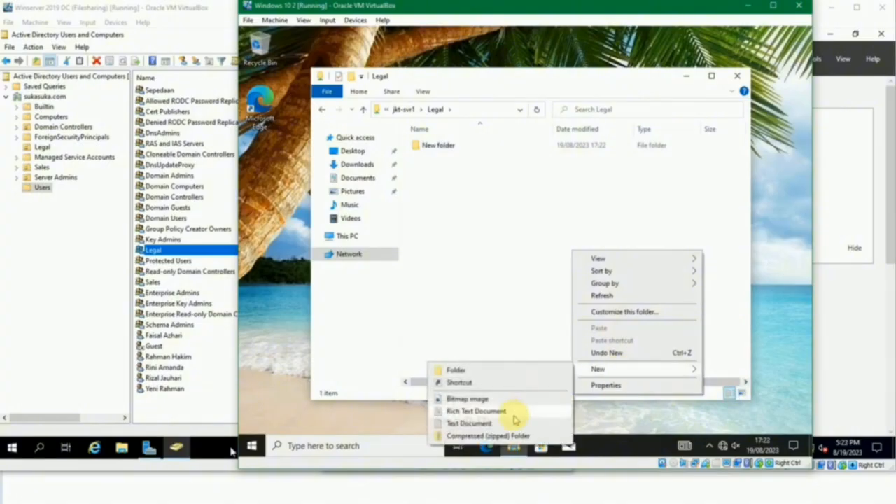
{"action": "left_click", "coordinate": [509, 423]}
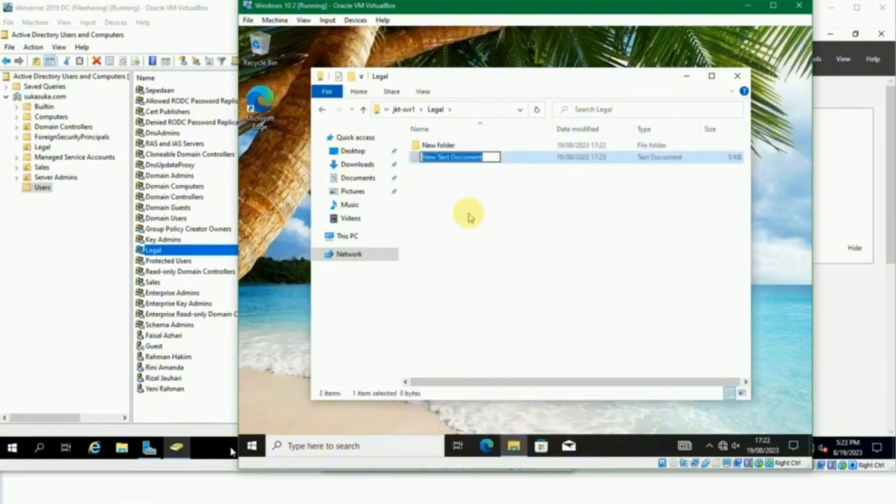
{"action": "type", "text": "test"}
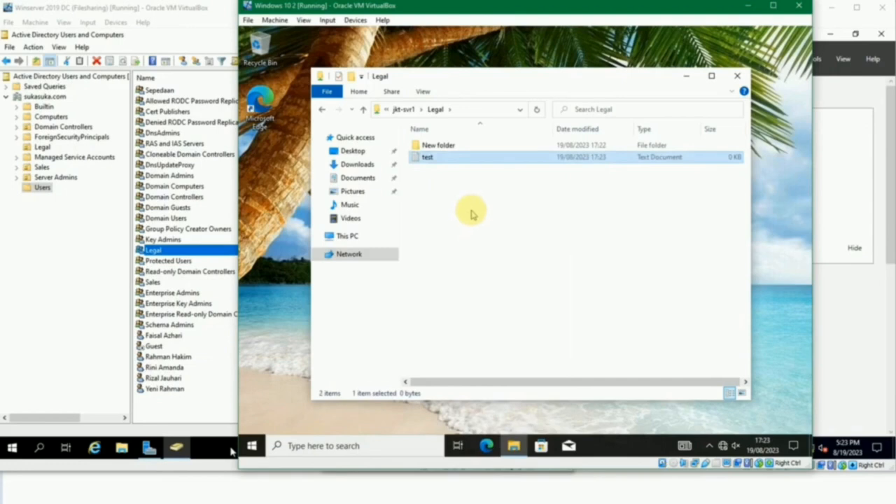
{"action": "left_click", "coordinate": [472, 213]}
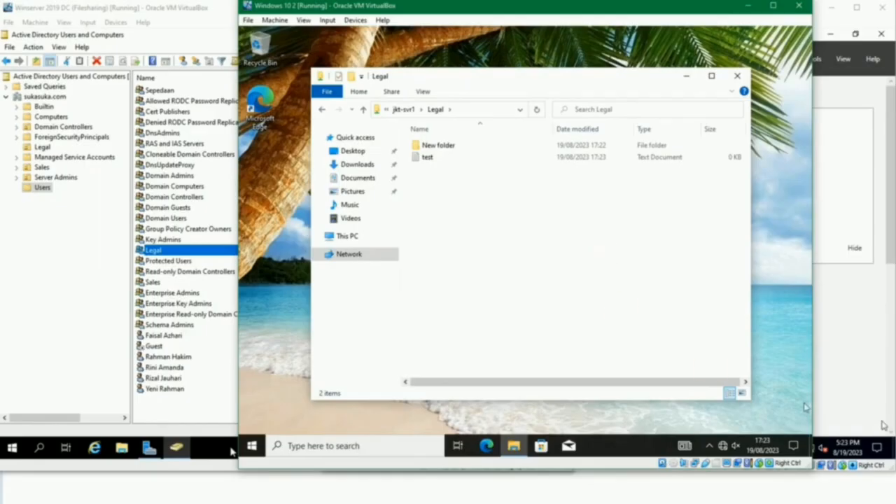
{"action": "left_click", "coordinate": [585, 300]}
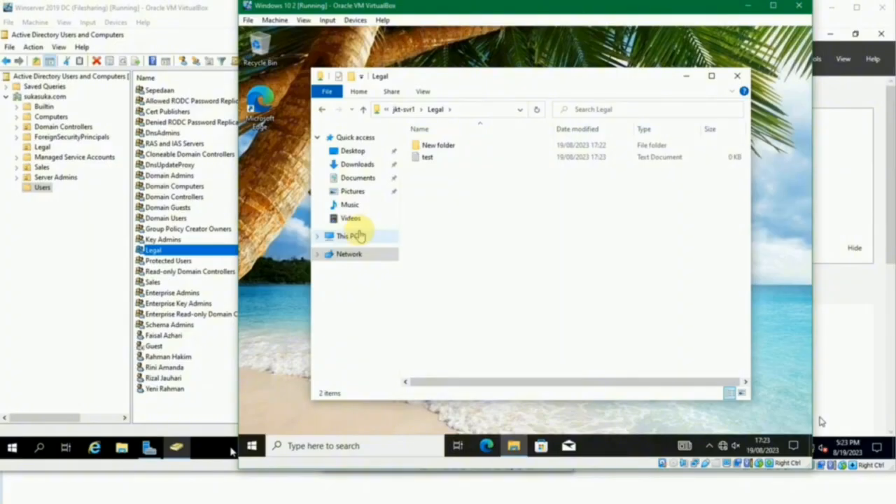
- Switch to the Winserver 2019 SVR machine and create a folder named Bagi in C:\Shared
{"action": "left_click", "coordinate": [363, 503]}
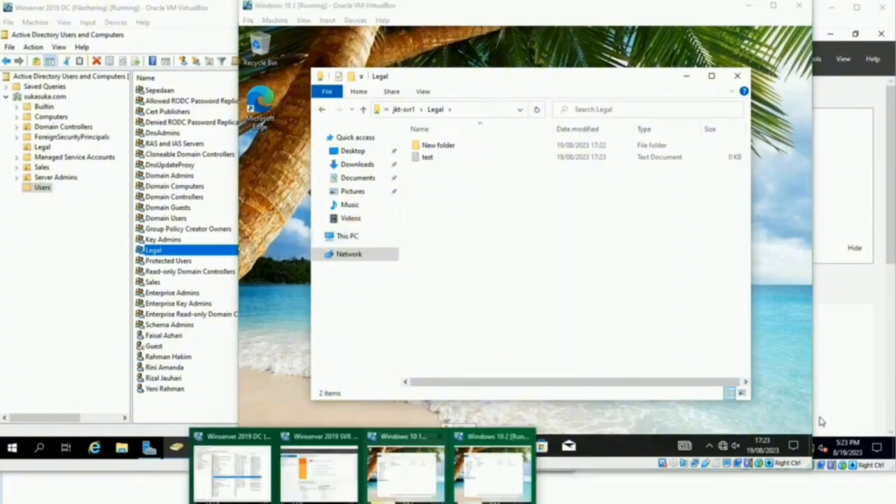
{"action": "left_click", "coordinate": [330, 470]}
{"action": "left_click", "coordinate": [455, 448]}
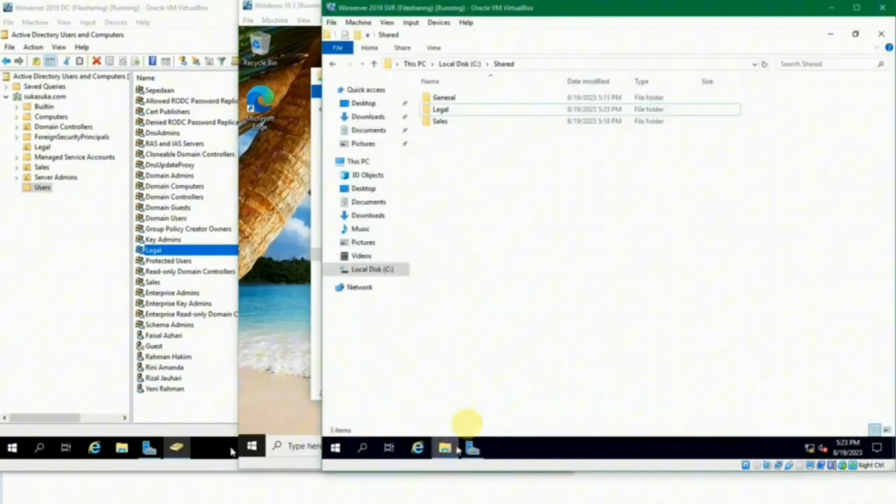
{"action": "right_click", "coordinate": [469, 153]}
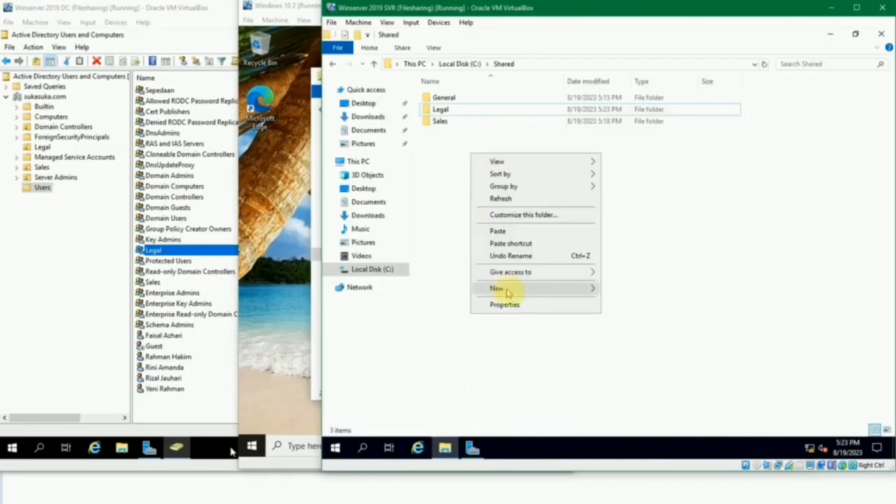
{"action": "mouse_move", "coordinate": [535, 289]}
{"action": "left_click", "coordinate": [633, 286]}
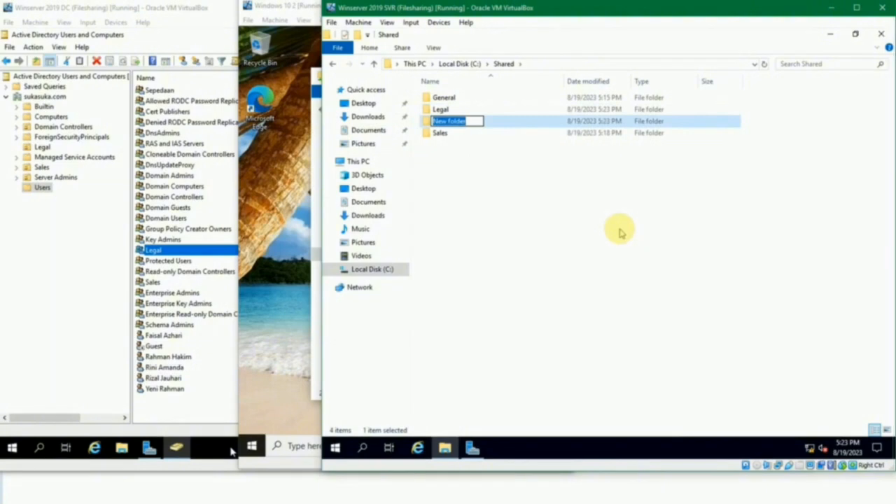
{"action": "type", "text": "Bagi"}
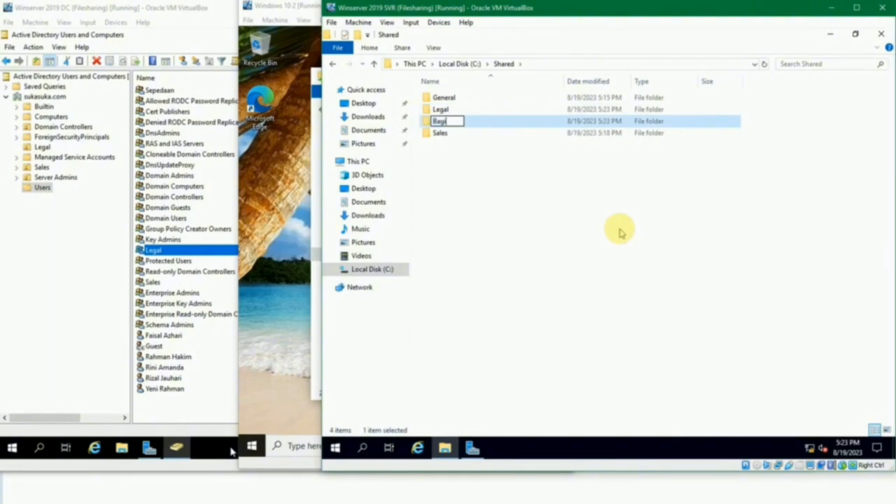
{"action": "key", "text": "Return"}
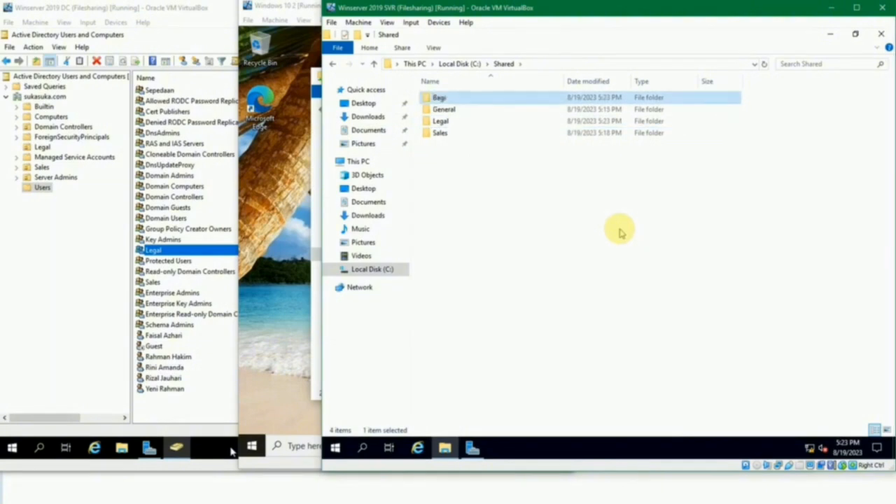
- Share the Bagi folder through Advanced Sharing as Bagi and remove the default entry from its share permissions
{"action": "key", "text": "alt+Return"}
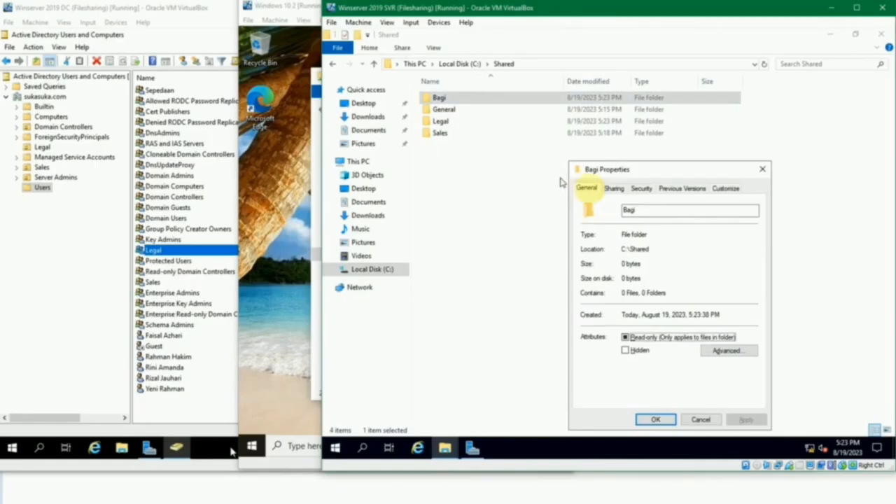
{"action": "left_click", "coordinate": [609, 189]}
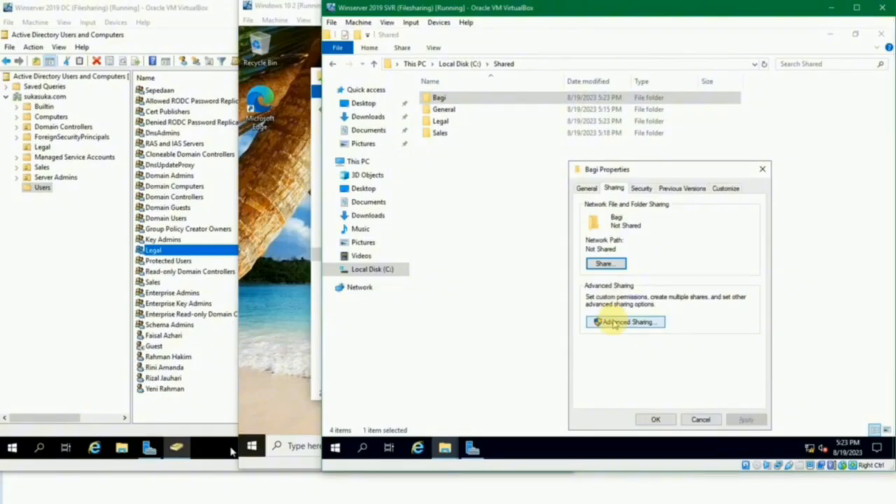
{"action": "left_click", "coordinate": [614, 322]}
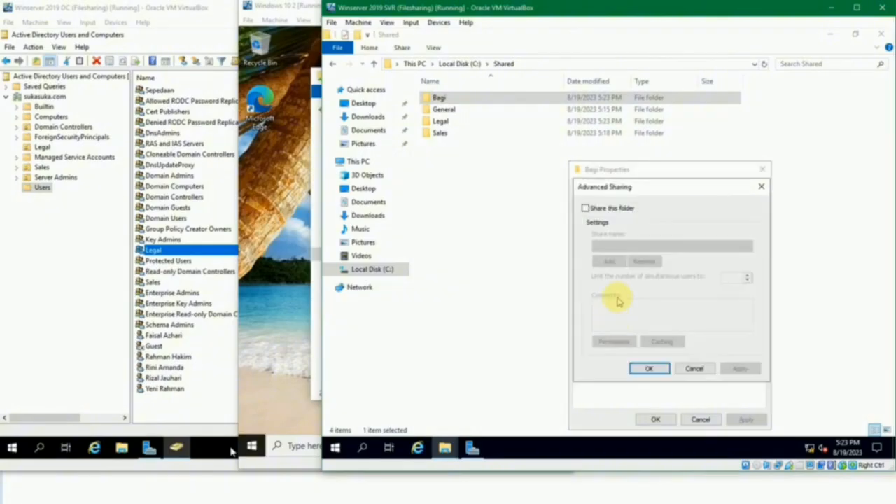
{"action": "left_click", "coordinate": [606, 209]}
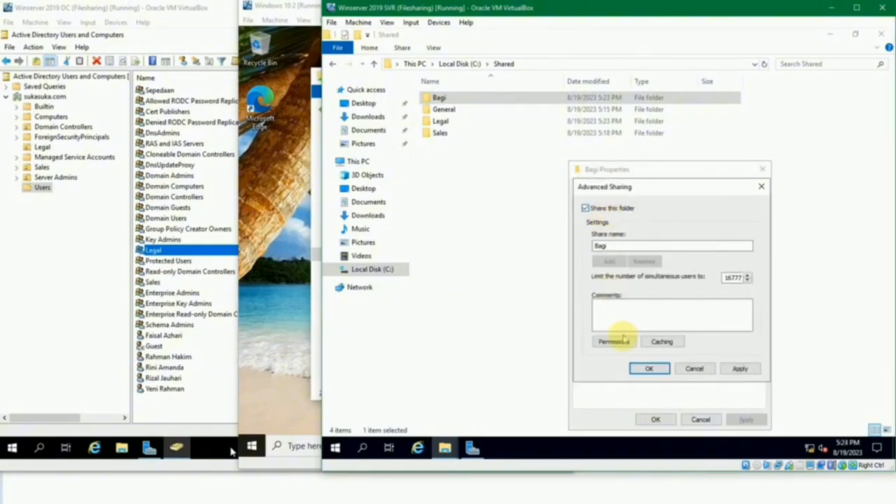
{"action": "left_click", "coordinate": [614, 341]}
{"action": "left_click", "coordinate": [750, 292]}
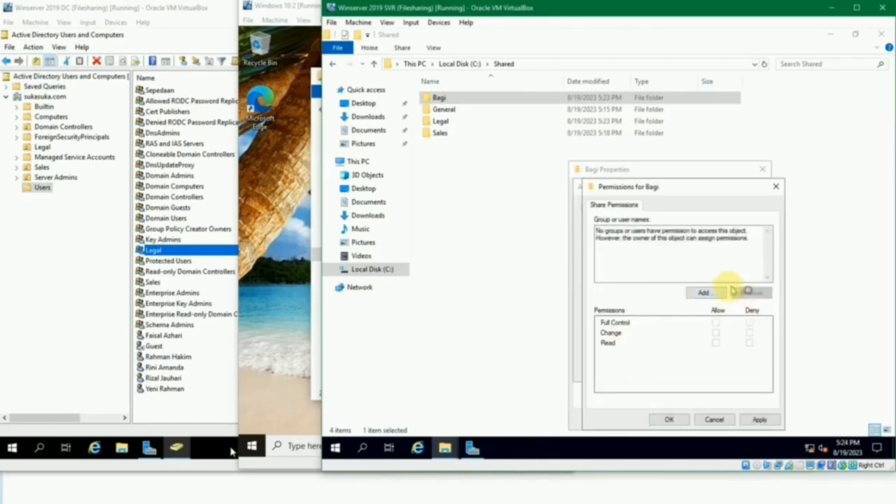
- Add the first domain user to the Bagi share permissions with Read access
{"action": "left_click", "coordinate": [705, 293]}
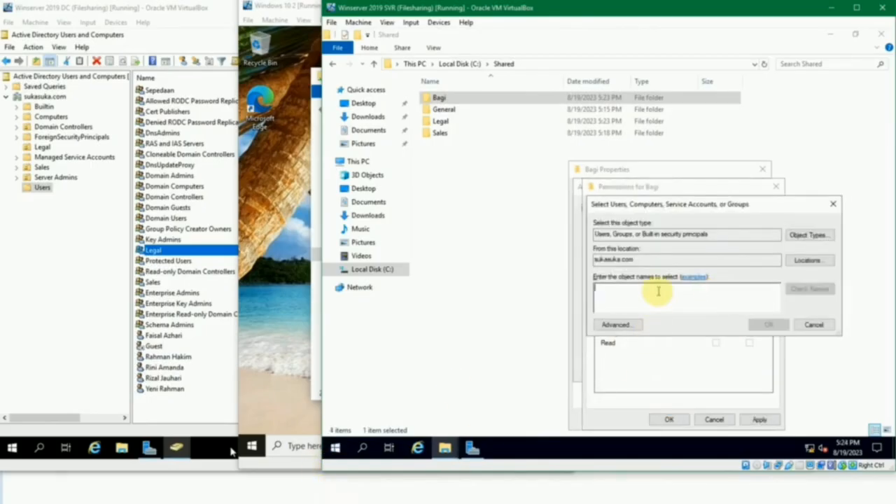
{"action": "type", "text": "bambang"}
{"action": "key", "text": "ctrl+k"}
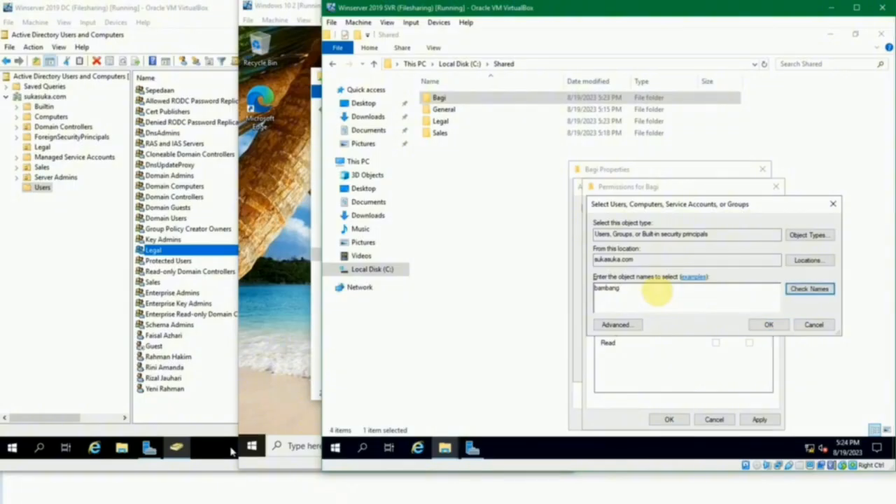
{"action": "left_click", "coordinate": [754, 323]}
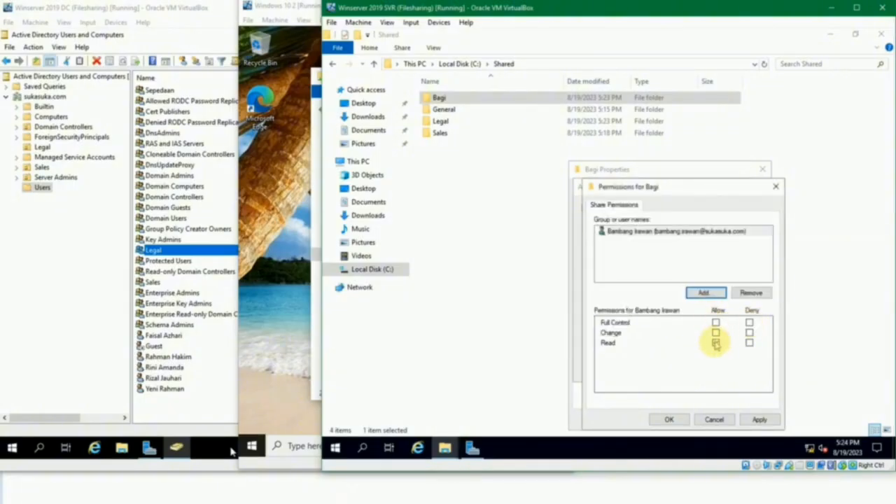
- Look up the second user in the Winserver 2019 DC machine's Users container and add that account to the Bagi share permissions with Read access
{"action": "left_click", "coordinate": [695, 293]}
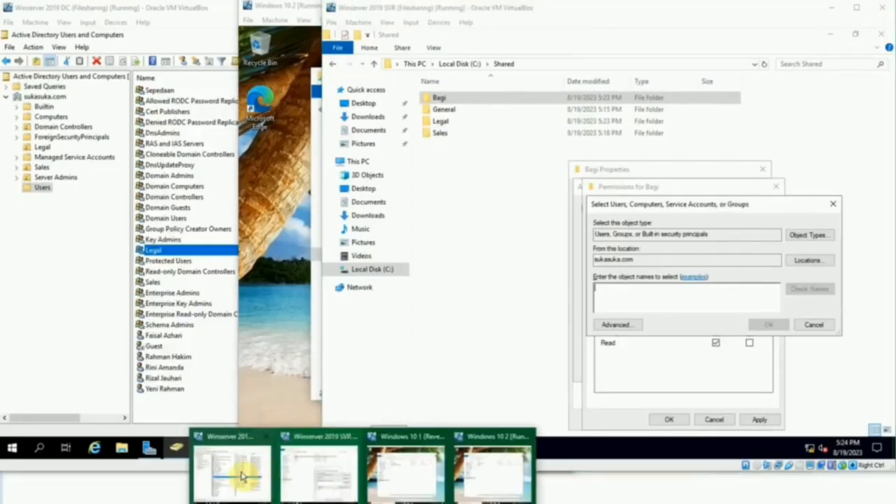
{"action": "left_click", "coordinate": [234, 467]}
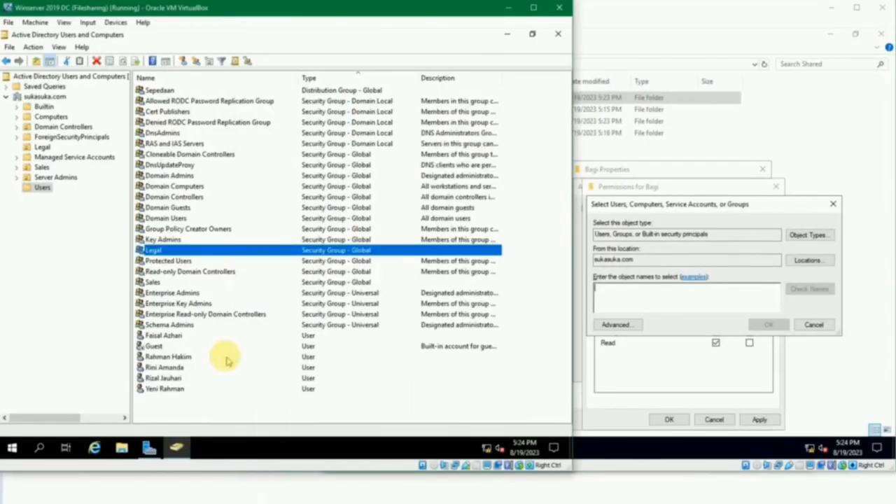
{"action": "left_click", "coordinate": [168, 366]}
{"action": "left_click", "coordinate": [690, 301]}
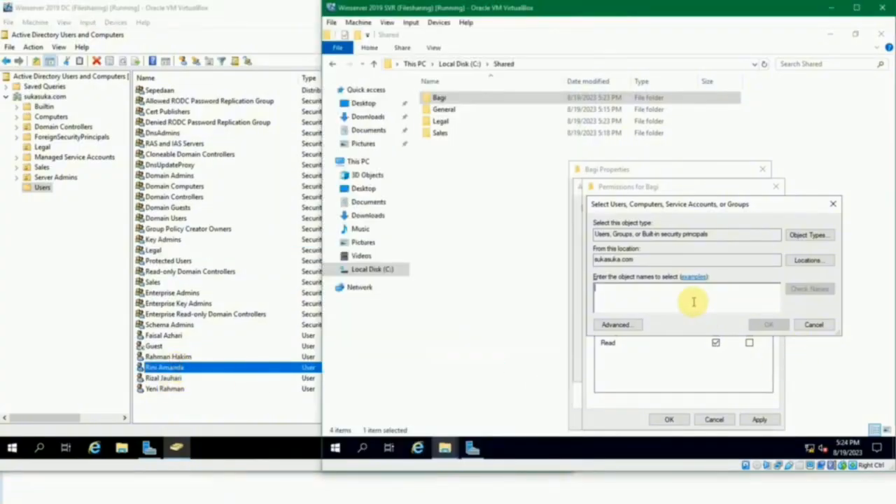
{"action": "type", "text": "ri"}
{"action": "key", "text": "BackSpace"}
{"action": "key", "text": "BackSpace"}
{"action": "type", "text": "rin"}
{"action": "key", "text": "alt+k"}
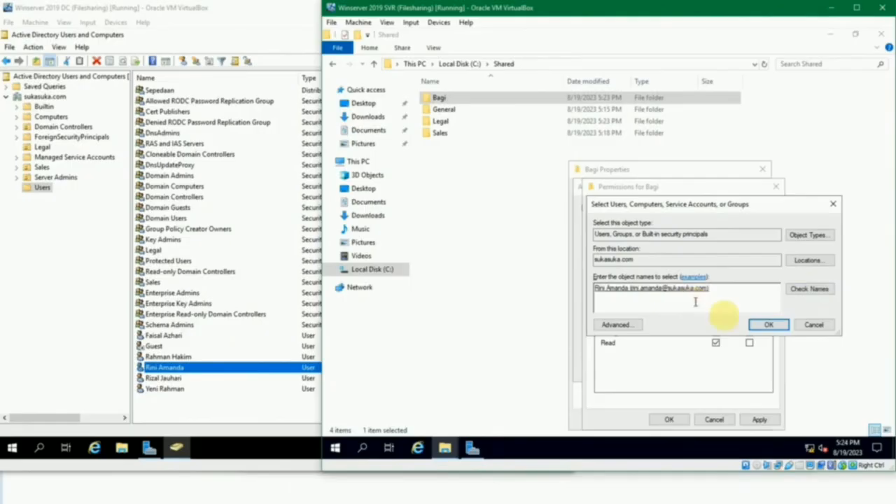
{"action": "left_click", "coordinate": [767, 326]}
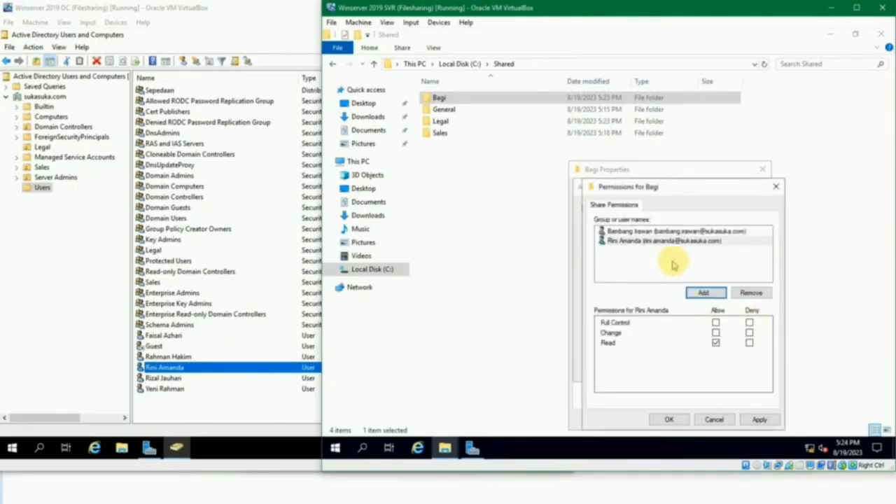
{"action": "left_click", "coordinate": [671, 420]}
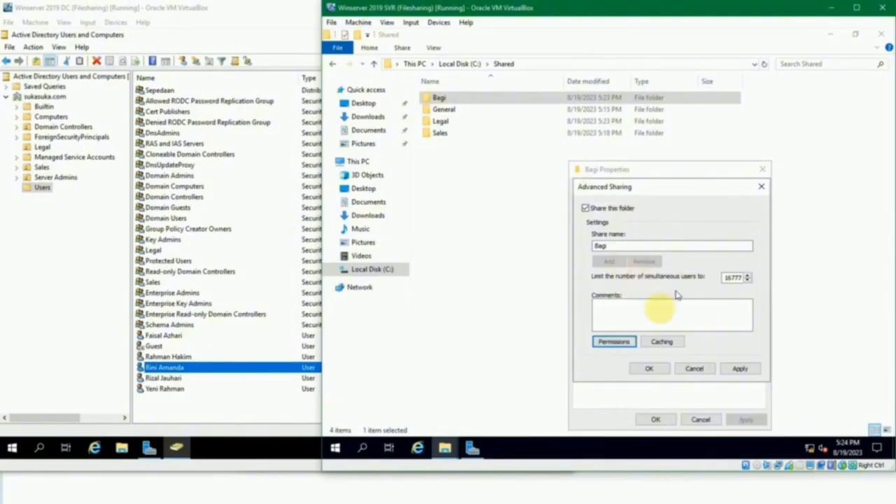
{"action": "left_click", "coordinate": [643, 368]}
- Add the same two domain users to the Bagi folder's security permissions with the default read rights
{"action": "left_click", "coordinate": [640, 189]}
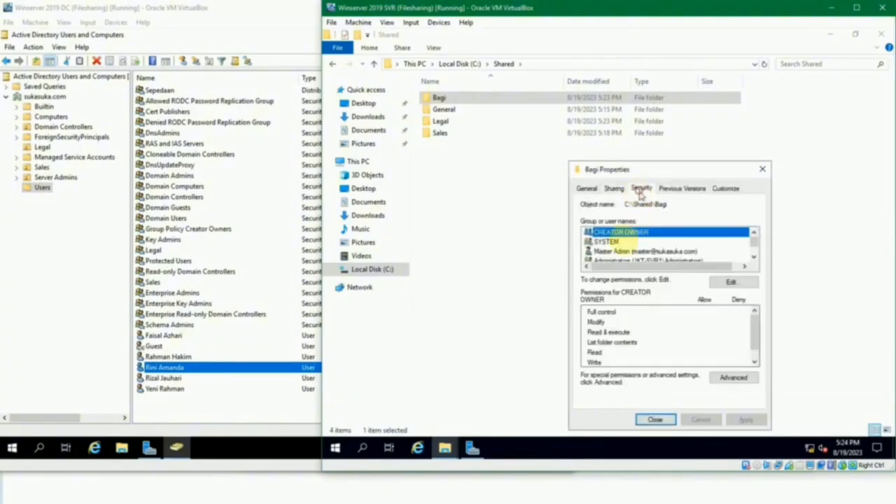
{"action": "left_click", "coordinate": [732, 294]}
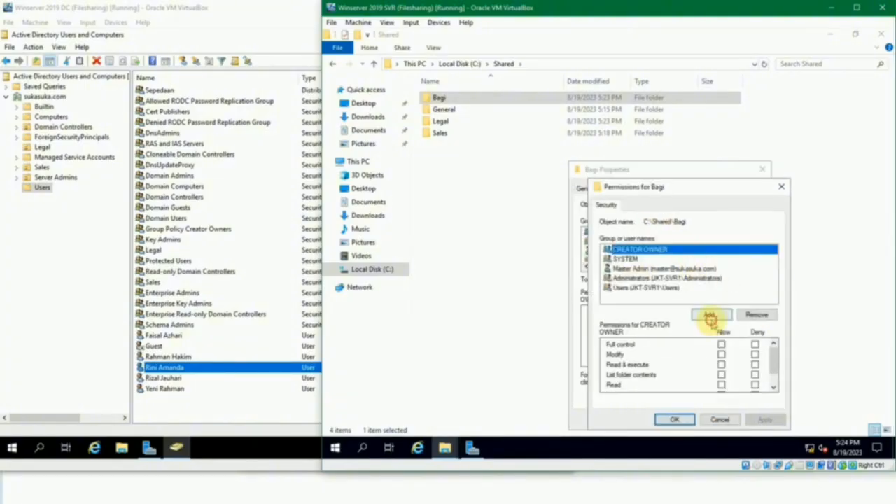
{"action": "left_click", "coordinate": [710, 315]}
{"action": "type", "text": "bang"}
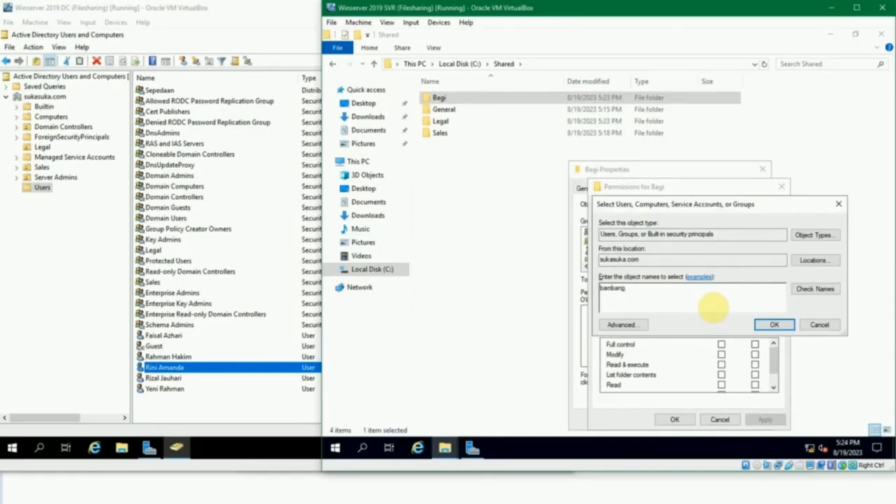
{"action": "key", "text": "alt+k"}
{"action": "type", "text": ";rini"}
{"action": "key", "text": "alt+k"}
{"action": "left_click", "coordinate": [766, 323]}
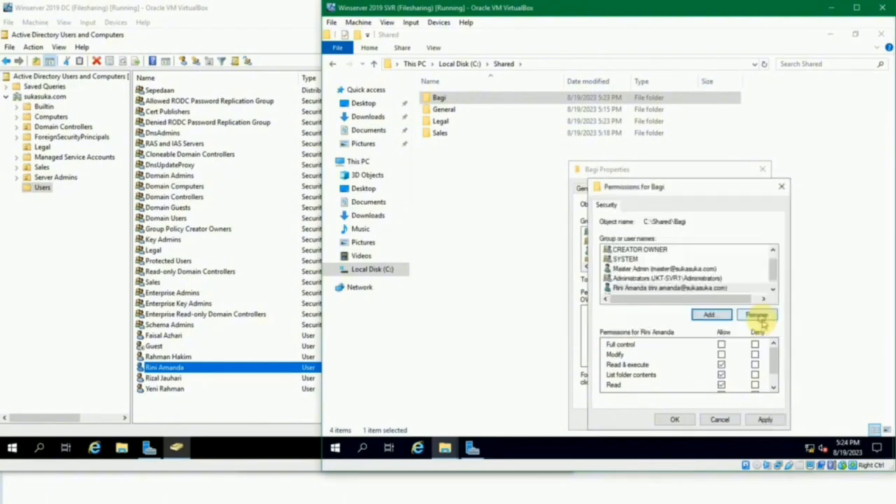
{"action": "left_click", "coordinate": [654, 420]}
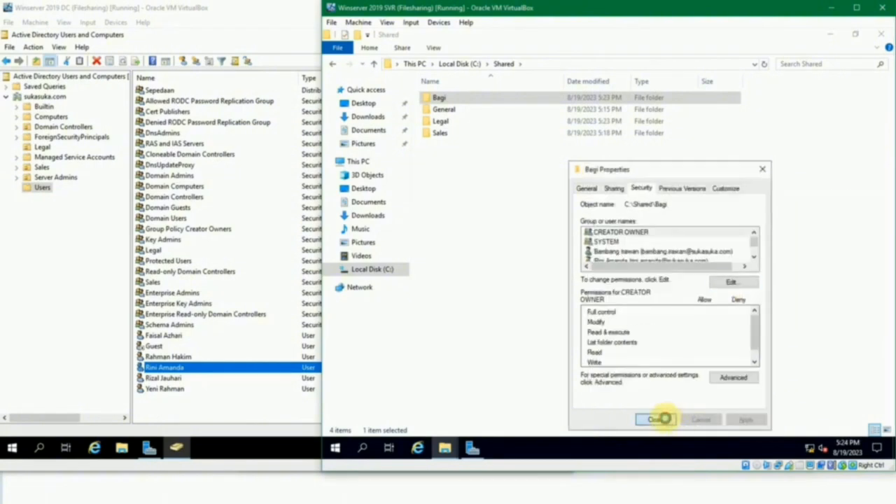
{"action": "left_click", "coordinate": [553, 295]}
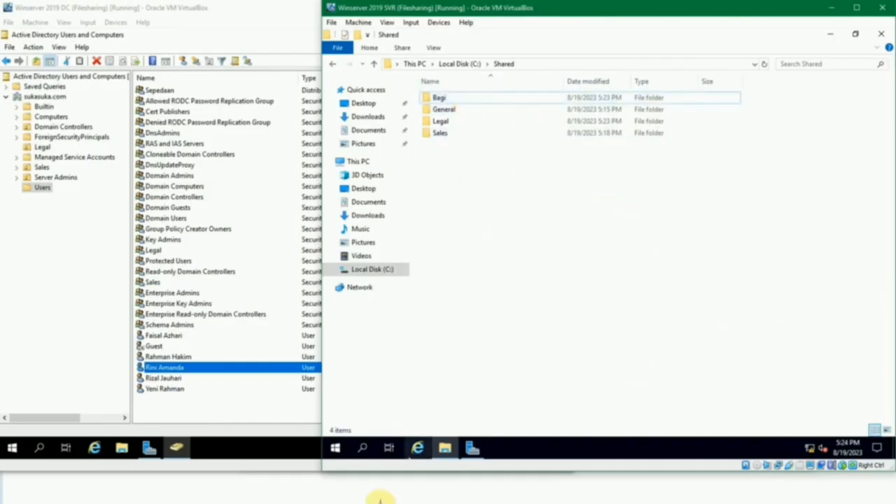
{"action": "left_click", "coordinate": [339, 449]}
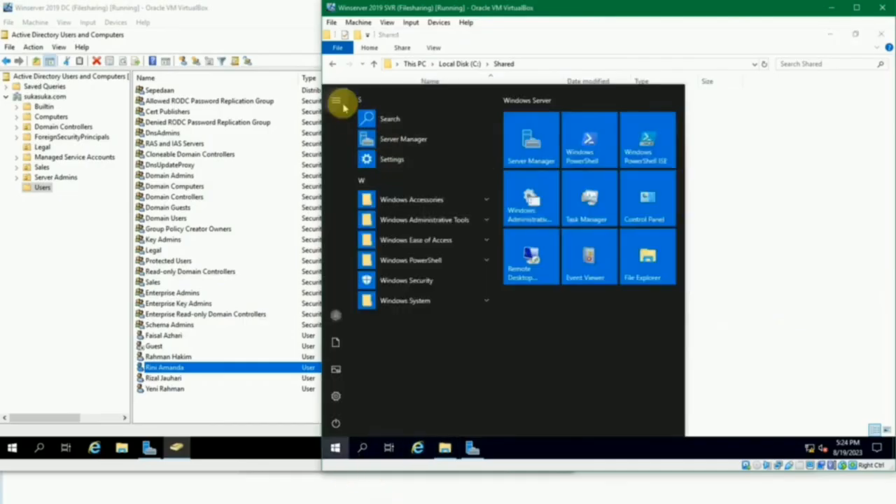
{"action": "left_click", "coordinate": [339, 102]}
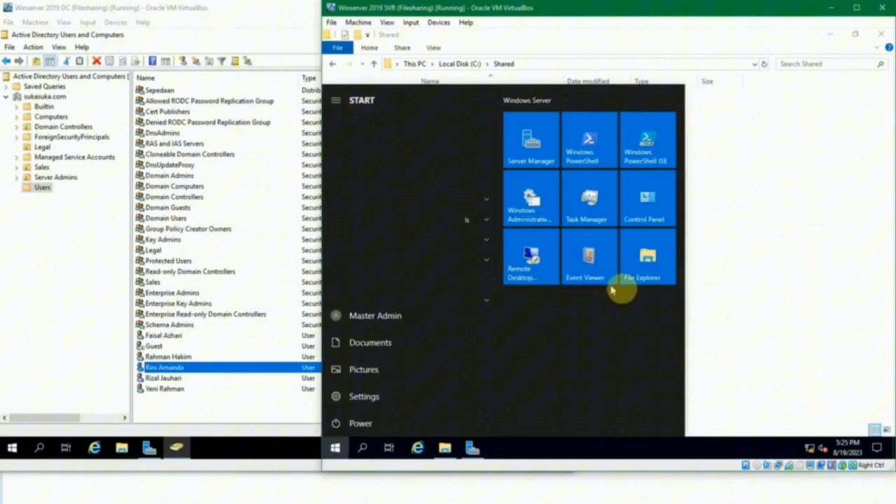
{"action": "left_click", "coordinate": [708, 321]}
- Switch to the Windows 10 2 machine and check which account is signed in
{"action": "mouse_move", "coordinate": [177, 448]}
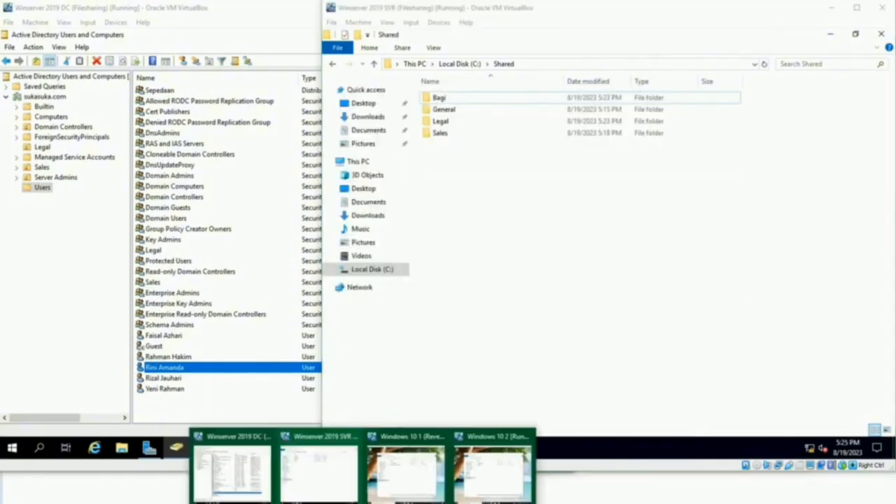
{"action": "left_click", "coordinate": [475, 471]}
{"action": "left_click", "coordinate": [250, 448]}
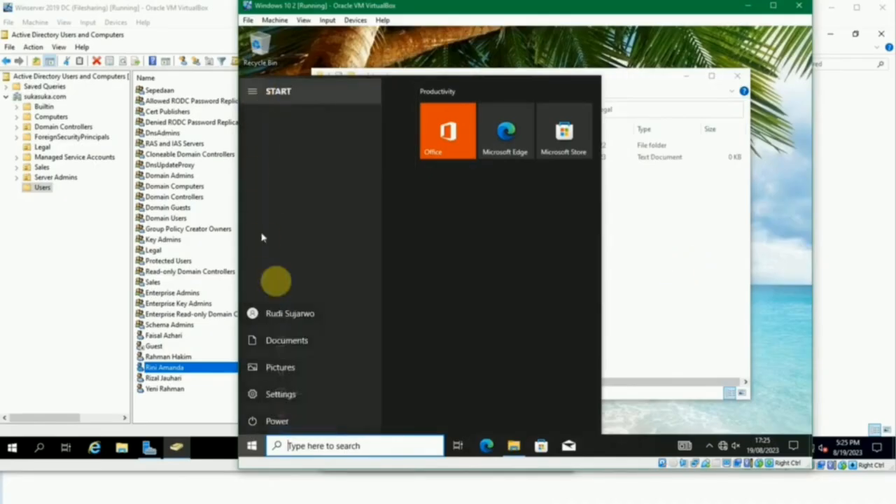
{"action": "left_click", "coordinate": [670, 264]}
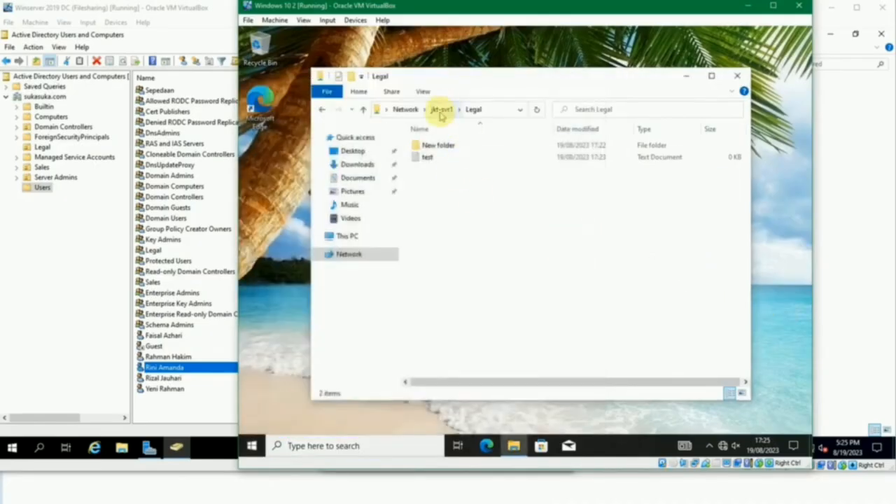
- Try to open the Bagi share on jkt-svr1 from the Windows 10 2 machine
{"action": "left_click", "coordinate": [441, 109]}
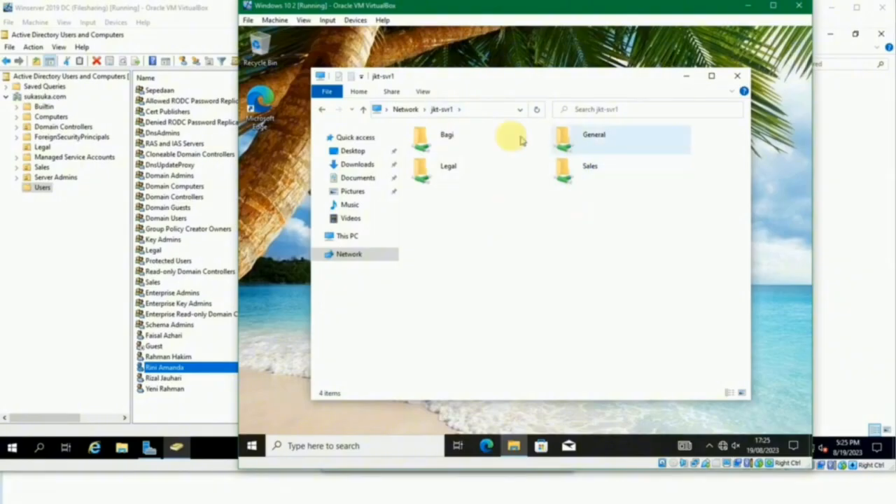
{"action": "double_click", "coordinate": [463, 138]}
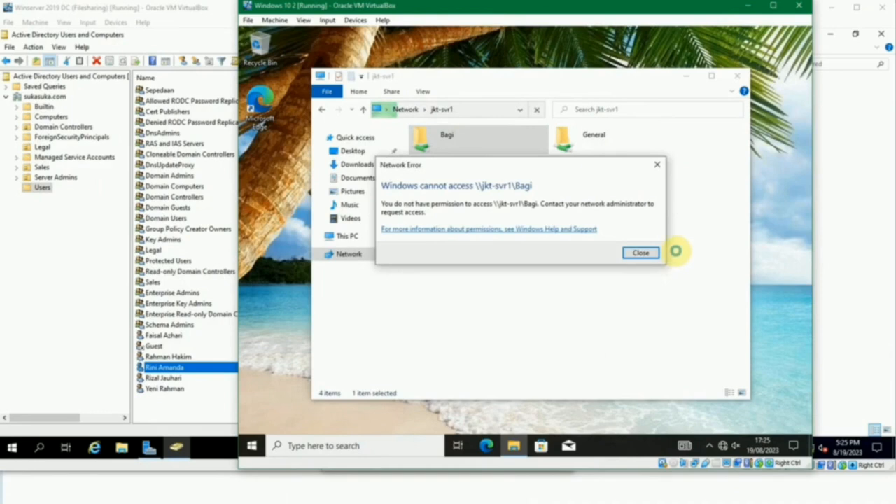
{"action": "left_click", "coordinate": [639, 253]}
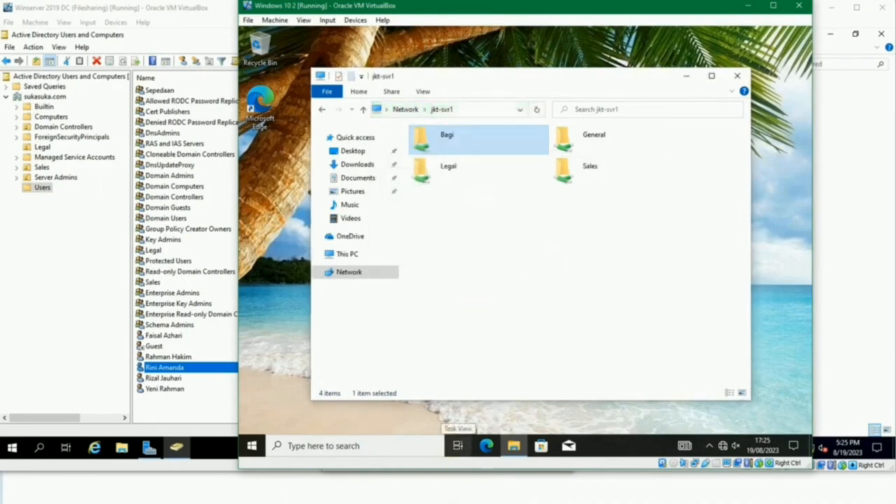
- Switch to the Windows 10 1 (Revert) machine and open the Bagi share on jkt-svr1
{"action": "mouse_move", "coordinate": [320, 490]}
{"action": "left_click", "coordinate": [399, 486]}
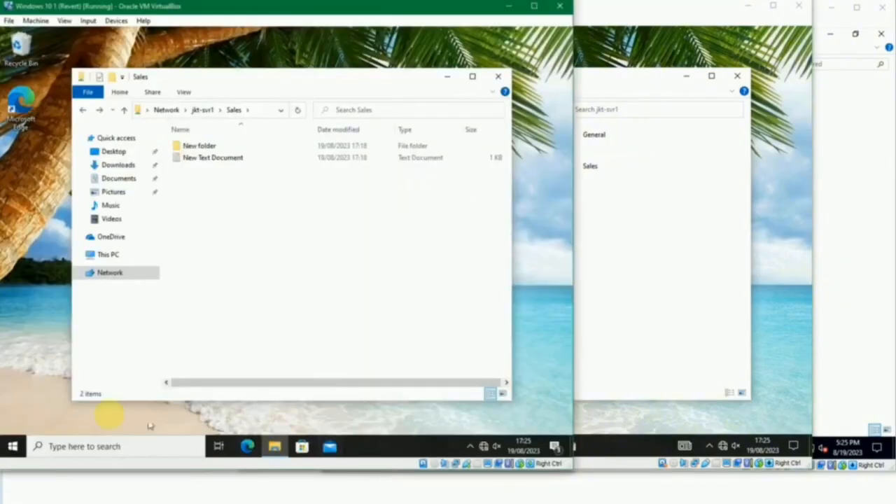
{"action": "left_click", "coordinate": [13, 446]}
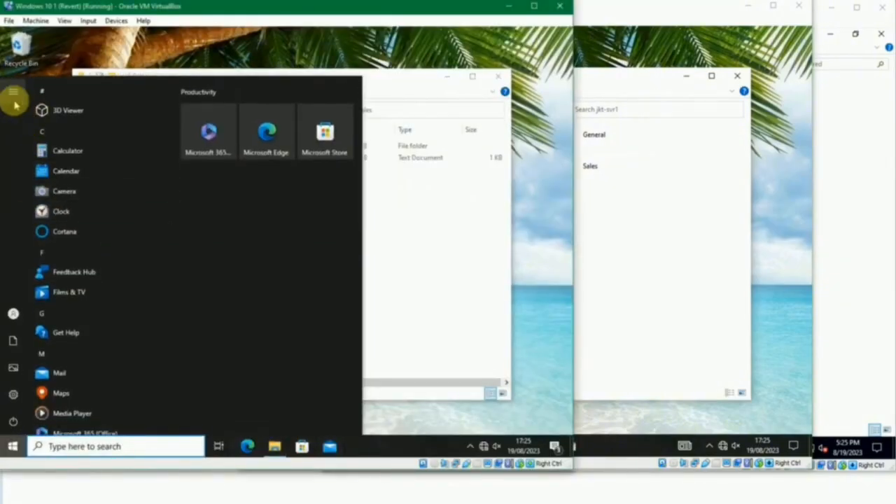
{"action": "left_click", "coordinate": [456, 261]}
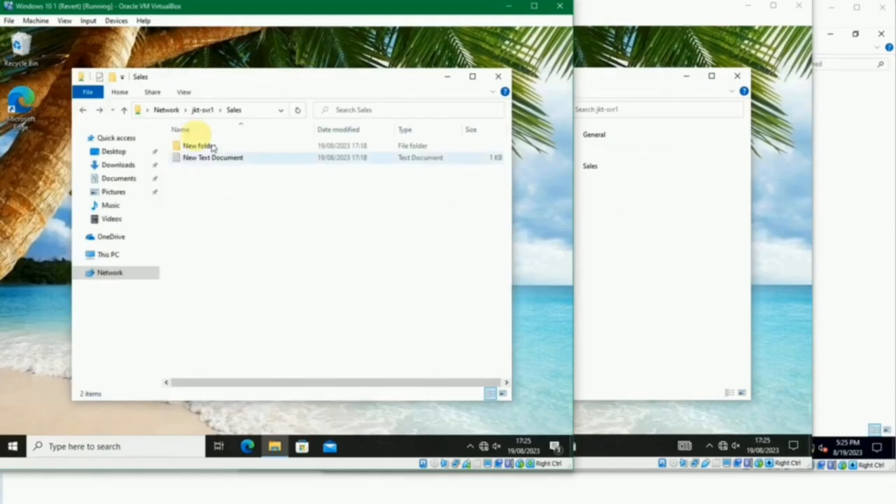
{"action": "left_click", "coordinate": [201, 110]}
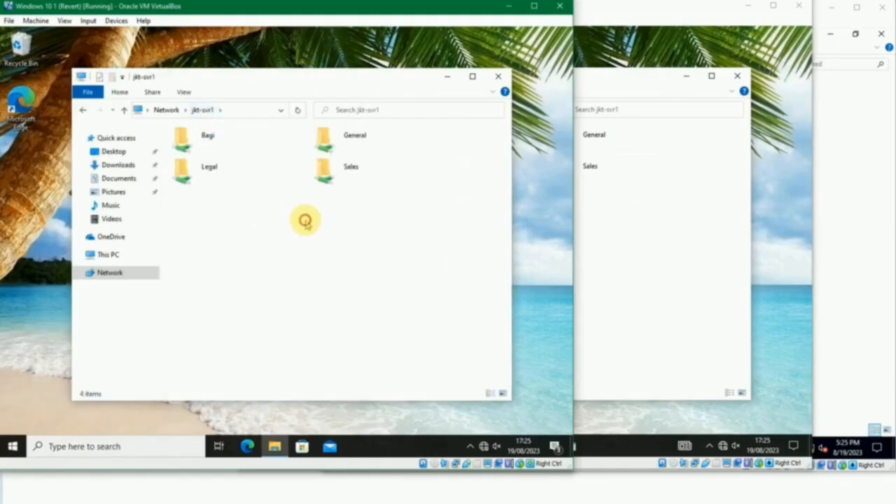
{"action": "double_click", "coordinate": [205, 139]}
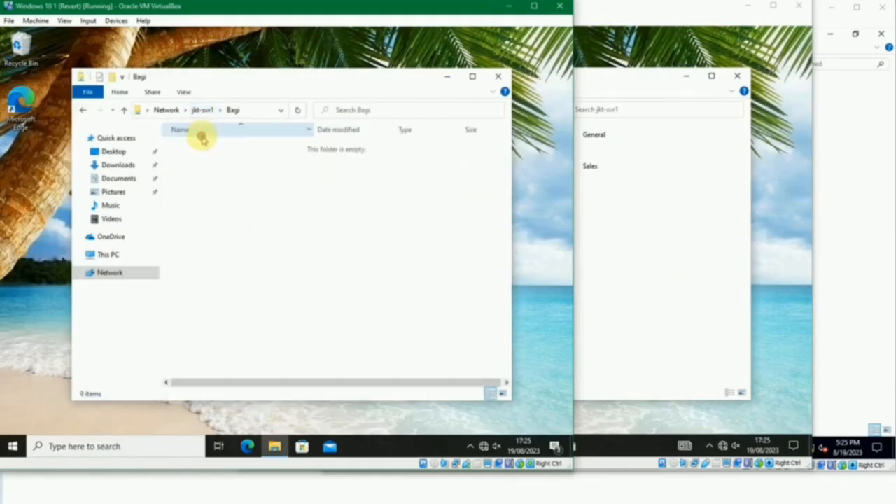
- Try to create a new folder in the Bagi share to test write access
{"action": "right_click", "coordinate": [221, 183]}
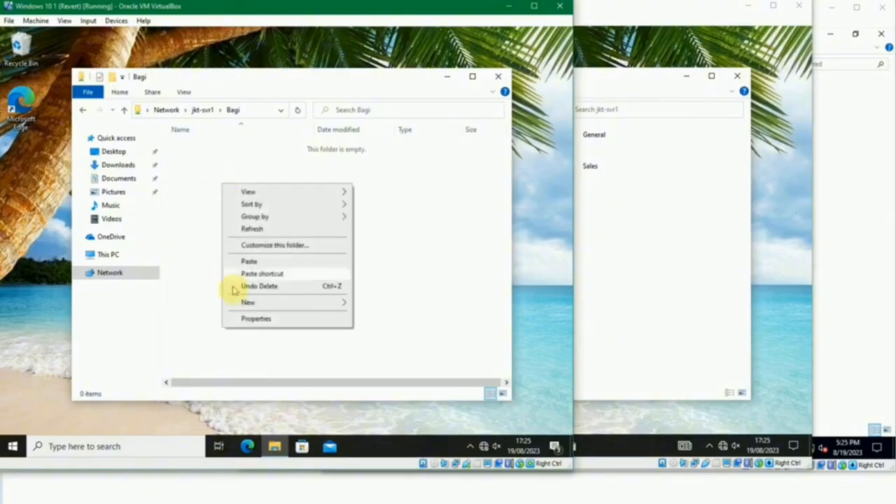
{"action": "mouse_move", "coordinate": [252, 304]}
{"action": "left_click", "coordinate": [375, 306]}
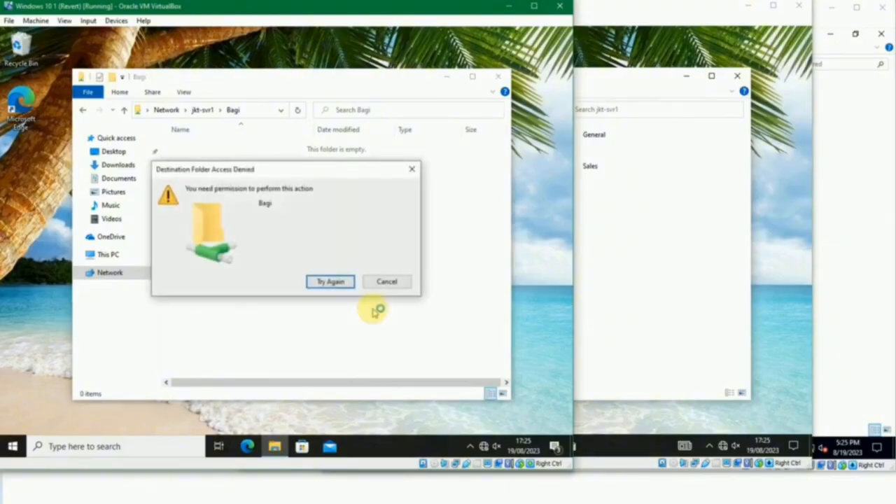
- Try once more to create a new item in the Bagi share from the Windows 10 1 (Revert) machine
{"action": "left_click", "coordinate": [369, 278]}
{"action": "right_click", "coordinate": [367, 276]}
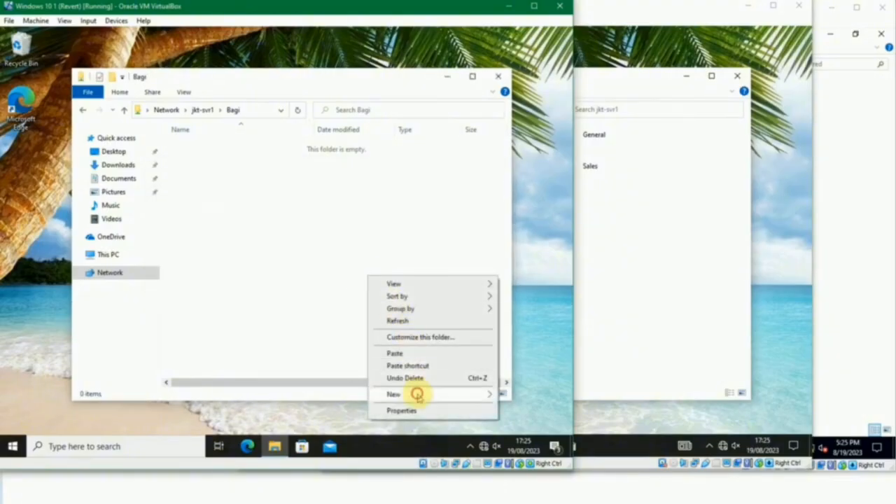
{"action": "mouse_move", "coordinate": [416, 394]}
{"action": "left_click", "coordinate": [335, 381]}
{"action": "left_click", "coordinate": [376, 282]}
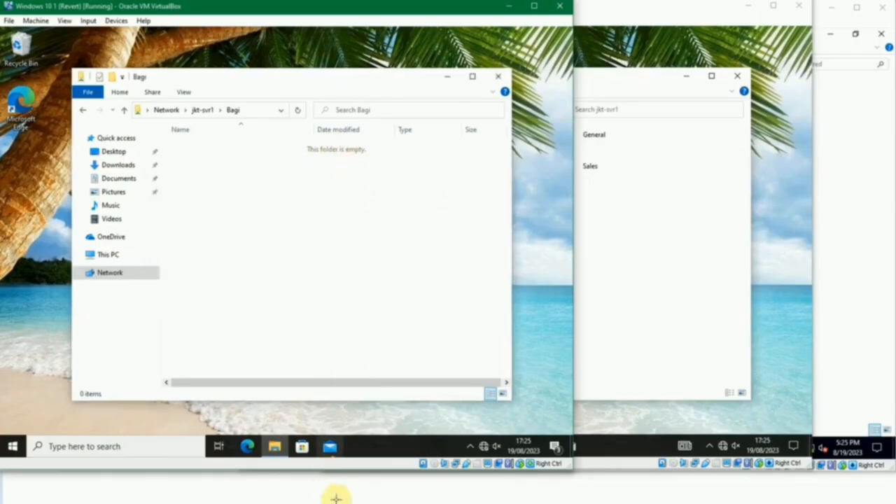
- Switch to the Winserver 2019 SVR (Filesharing) machine and open Computer Management in a maximized window
{"action": "mouse_move", "coordinate": [364, 498]}
{"action": "left_click", "coordinate": [336, 471]}
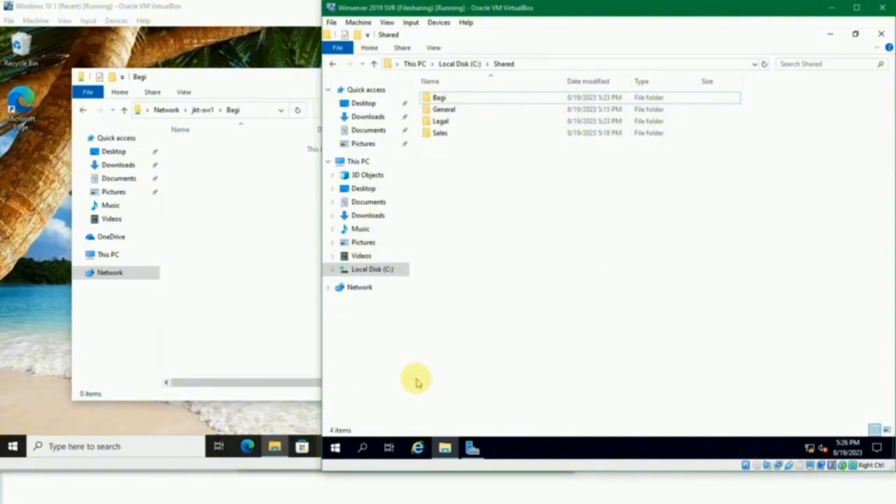
{"action": "key", "text": "super"}
{"action": "key", "text": "super"}
{"action": "key", "text": "super"}
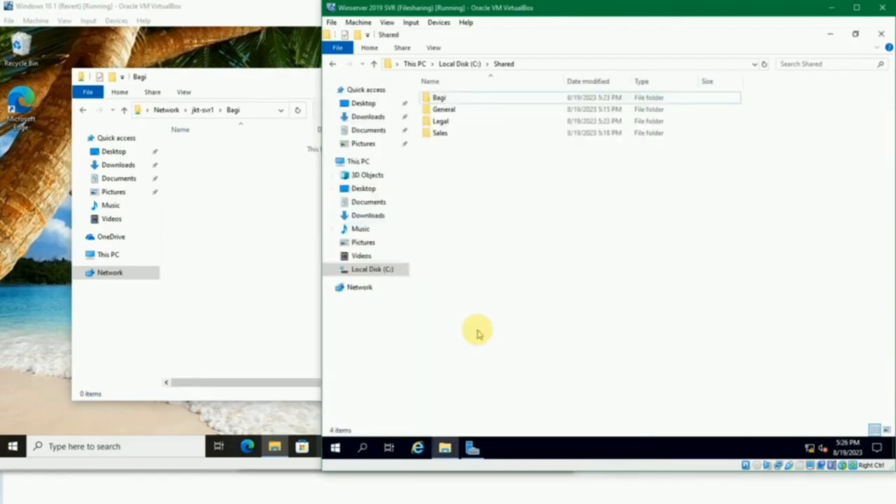
{"action": "type", "text": "computer"}
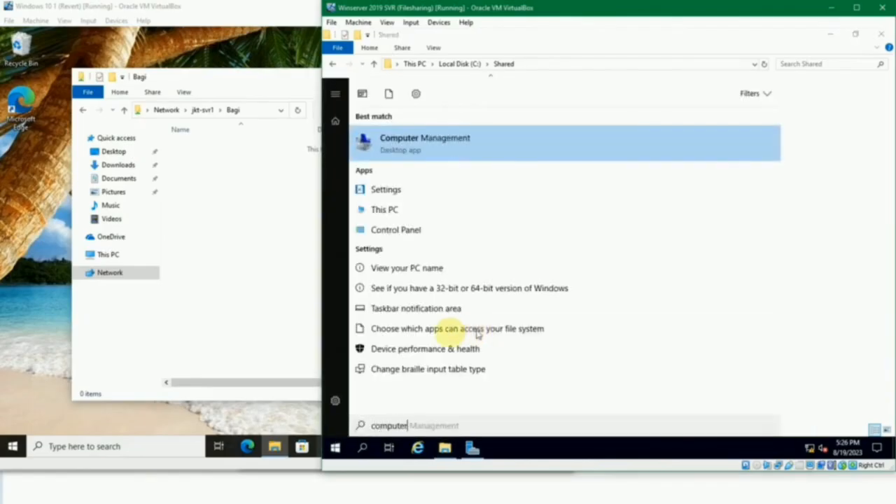
{"action": "left_click", "coordinate": [444, 148]}
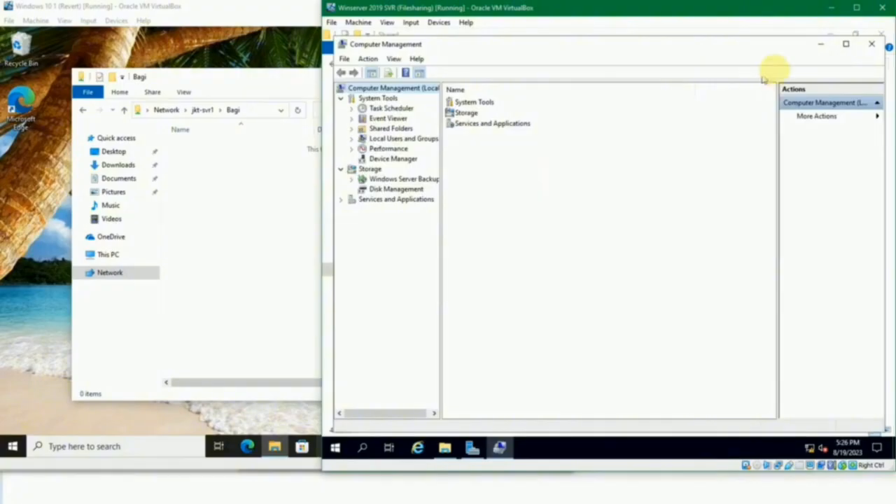
{"action": "left_click", "coordinate": [840, 42]}
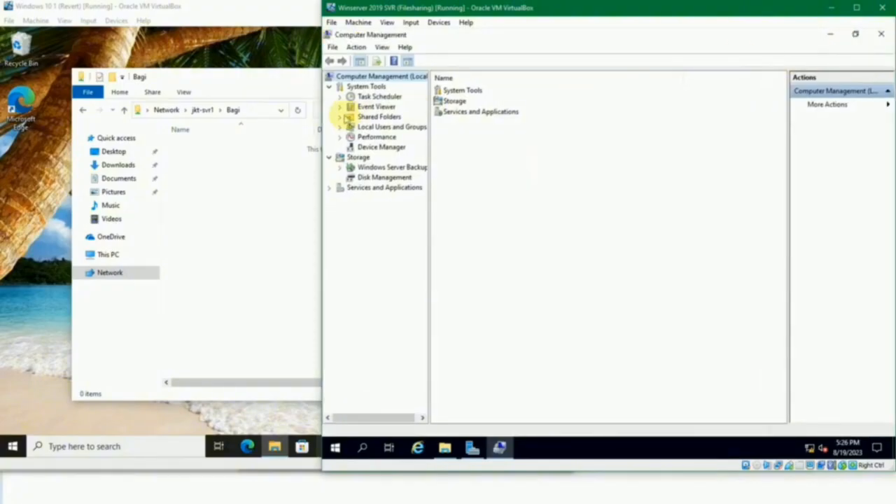
- List the server's shares under Shared Folders and widen the Share Name and Folder Path columns
{"action": "left_click", "coordinate": [342, 117]}
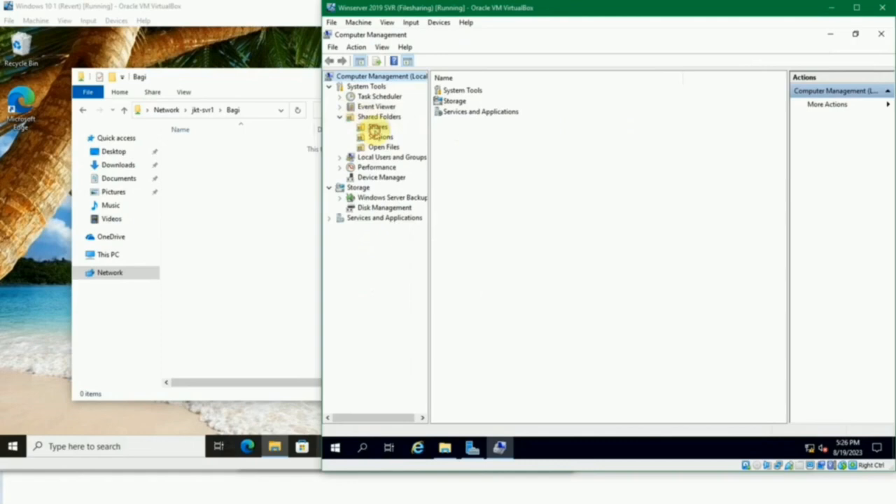
{"action": "left_click", "coordinate": [376, 127]}
{"action": "left_click_drag", "start_coordinate": [482, 77], "coordinate": [511, 77]}
{"action": "left_click_drag", "start_coordinate": [579, 76], "coordinate": [605, 77]}
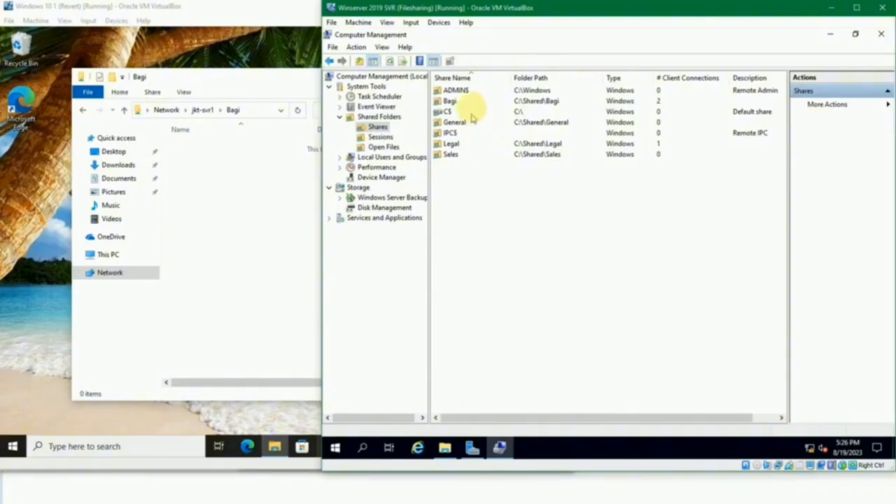
- Go through the Bagi, General, Legal and Sales entries in the list of shares
{"action": "left_click", "coordinate": [454, 102]}
{"action": "left_click", "coordinate": [455, 122]}
{"action": "left_click", "coordinate": [452, 144]}
{"action": "left_click", "coordinate": [450, 154]}
{"action": "left_click", "coordinate": [476, 183]}
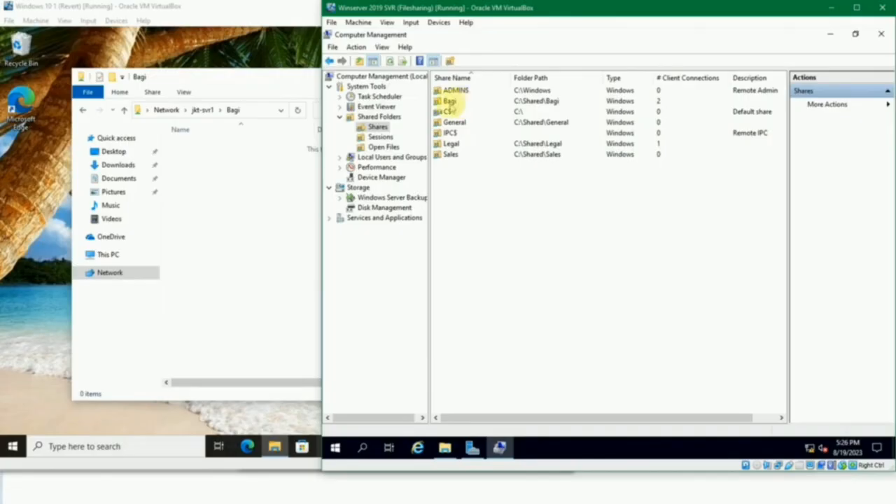
- Try to stop sharing the Bagi folder and decline the confirmation
{"action": "left_click", "coordinate": [450, 105]}
{"action": "right_click", "coordinate": [450, 105]}
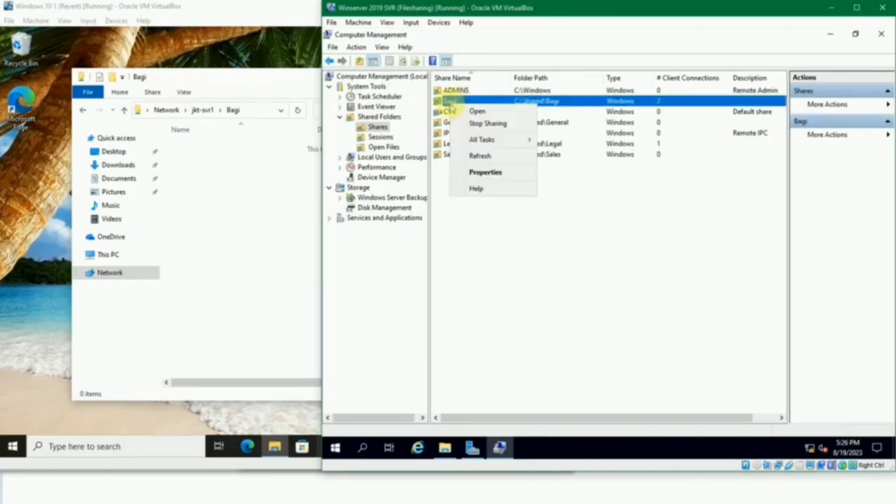
{"action": "left_click", "coordinate": [479, 125]}
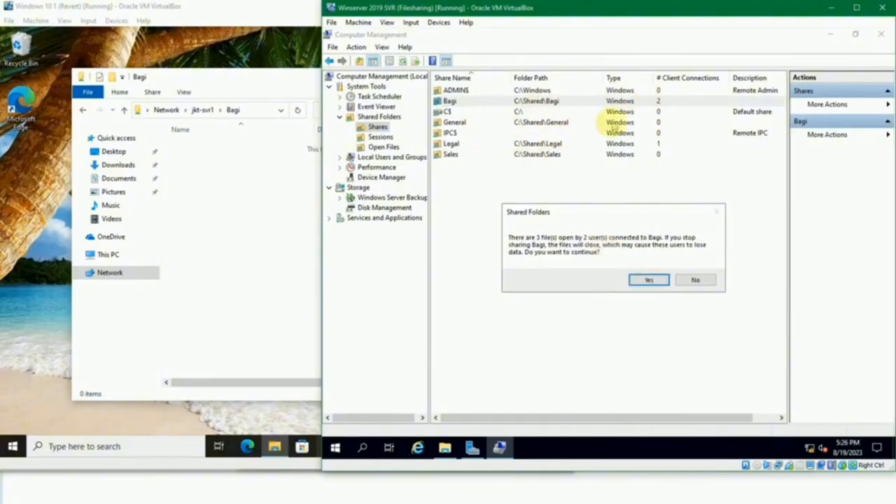
{"action": "left_click", "coordinate": [695, 279]}
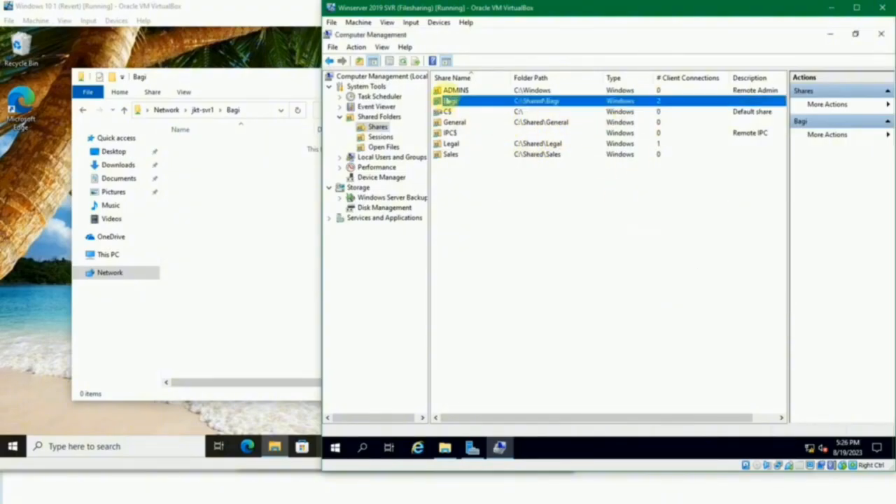
- Check the share permissions of the two users on the Bagi share and close its properties
{"action": "right_click", "coordinate": [451, 102]}
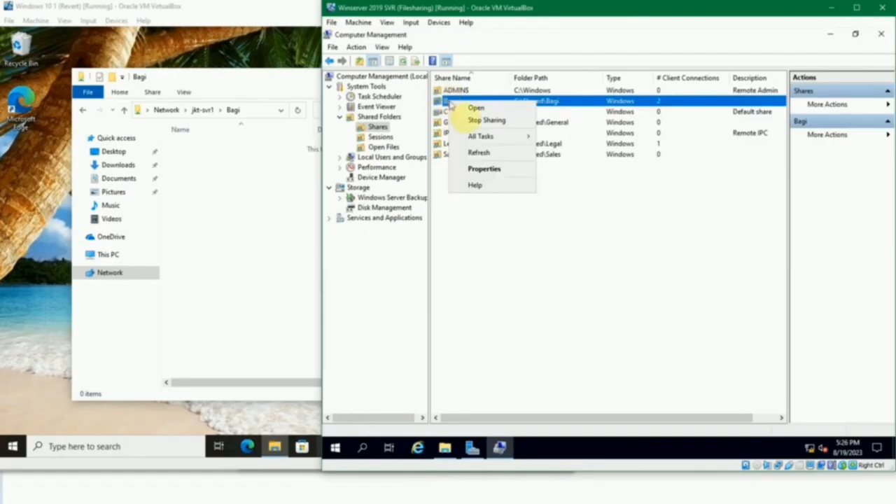
{"action": "left_click", "coordinate": [484, 169]}
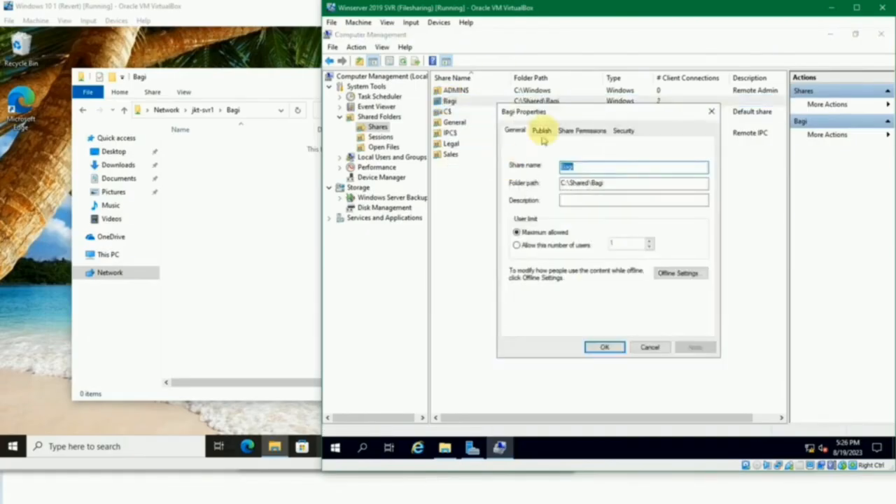
{"action": "left_click", "coordinate": [575, 130]}
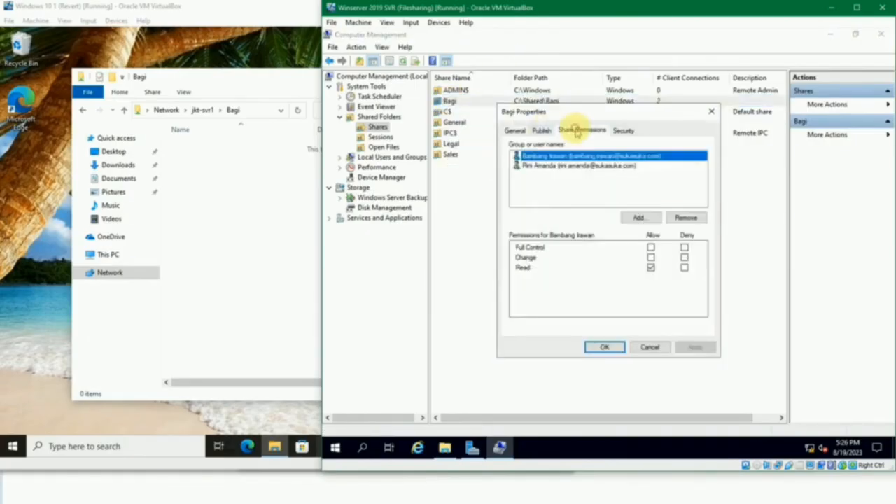
{"action": "left_click", "coordinate": [574, 190]}
{"action": "left_click", "coordinate": [575, 156]}
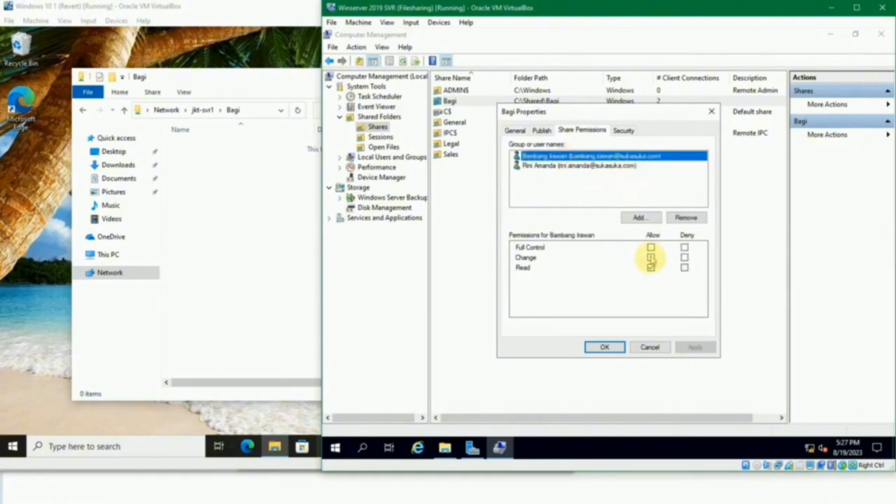
{"action": "left_click", "coordinate": [650, 346]}
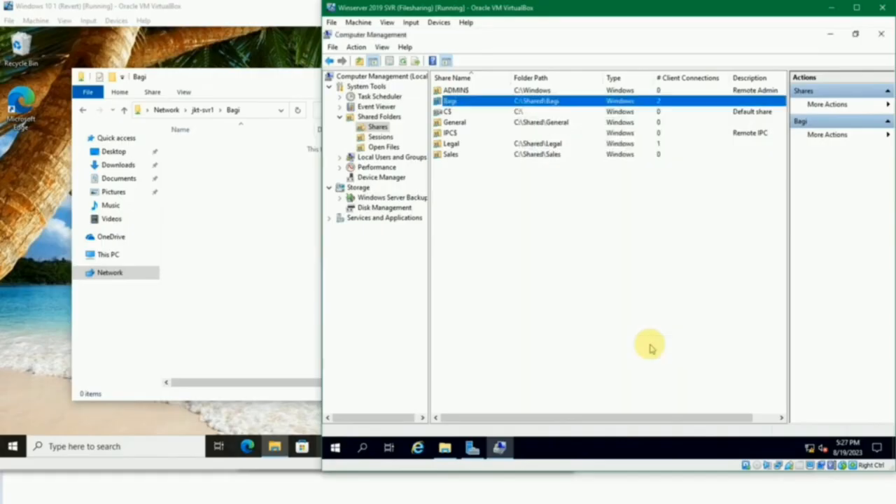
{"action": "left_click", "coordinate": [536, 222]}
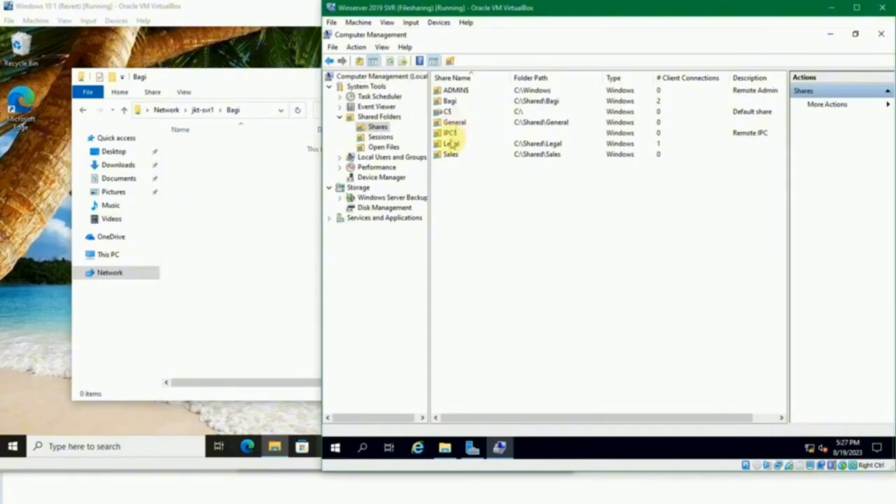
- Open the Legal share's properties and check its share permissions
{"action": "left_click", "coordinate": [451, 143]}
{"action": "right_click", "coordinate": [452, 143]}
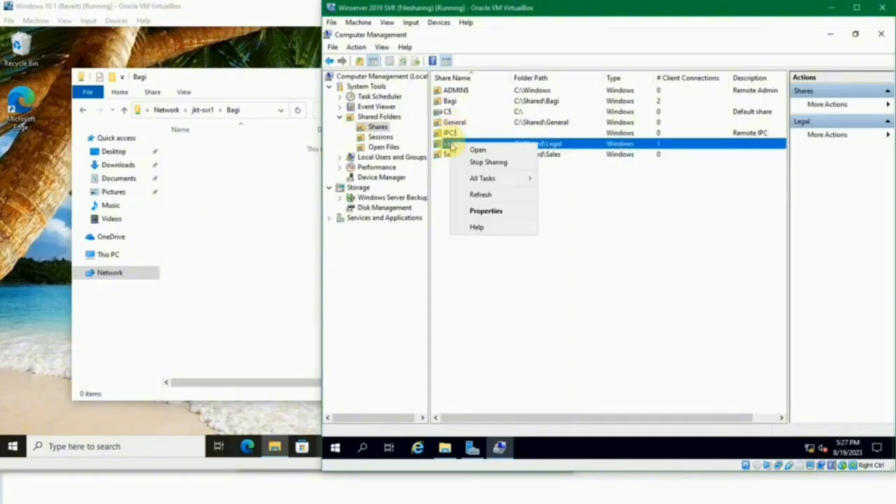
{"action": "left_click", "coordinate": [481, 208]}
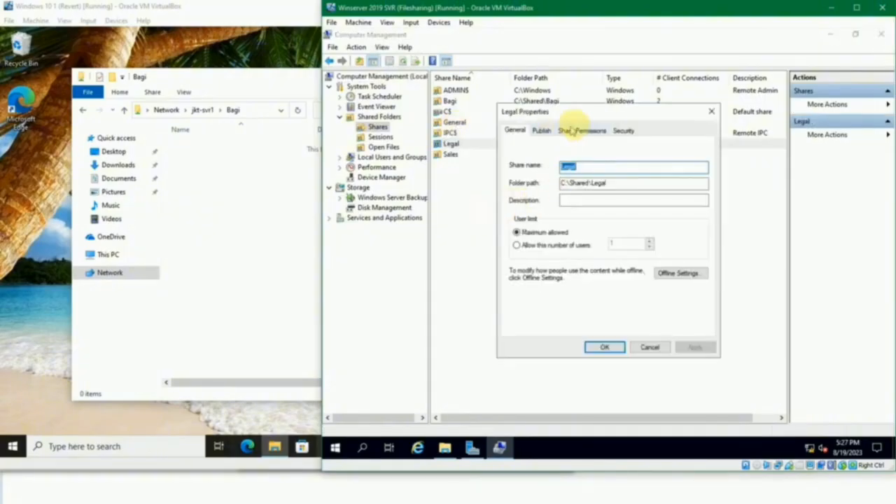
{"action": "left_click", "coordinate": [579, 133]}
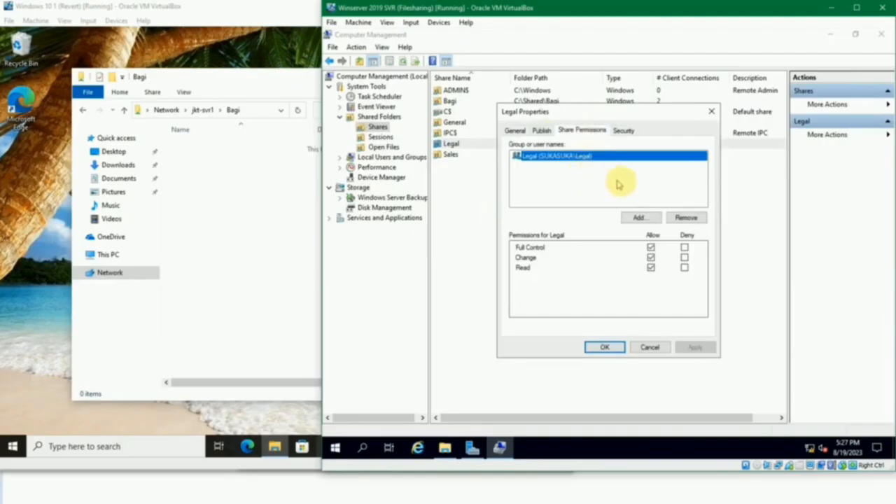
- Examine the security permissions of the Legal group on the C:\Shared\Legal folder
{"action": "left_click", "coordinate": [623, 130]}
{"action": "scroll", "coordinate": [581, 194], "scroll_direction": "down", "scroll_amount": 3}
{"action": "scroll", "coordinate": [587, 182], "scroll_direction": "up", "scroll_amount": 2}
{"action": "scroll", "coordinate": [588, 196], "scroll_direction": "down", "scroll_amount": 1}
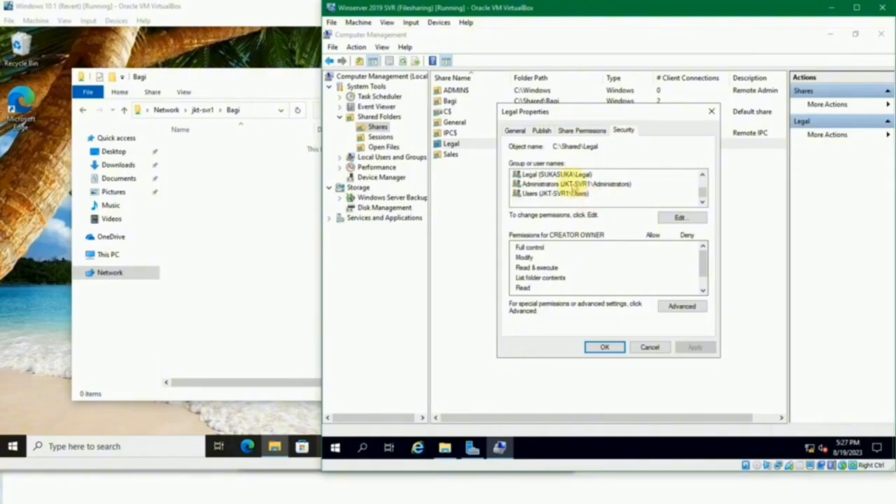
{"action": "left_click", "coordinate": [568, 174]}
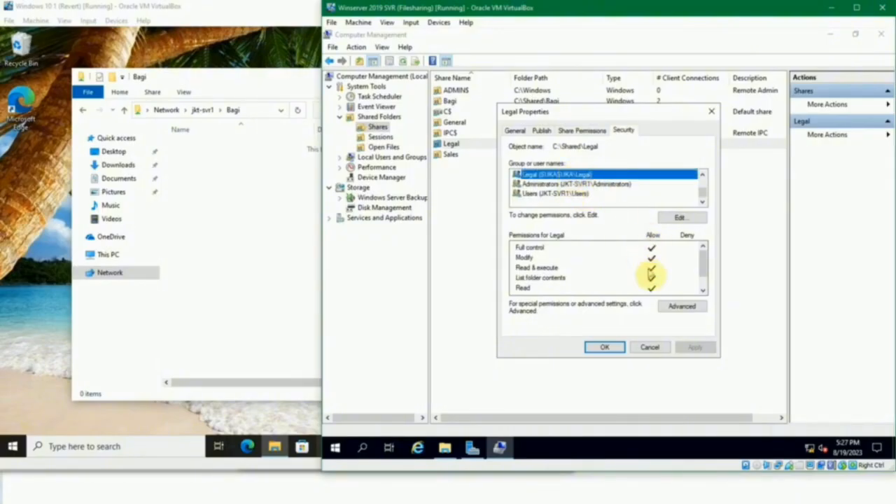
- Review the Legal group's entries in the folder's permission editor and close the Legal share's properties
{"action": "left_click", "coordinate": [677, 218]}
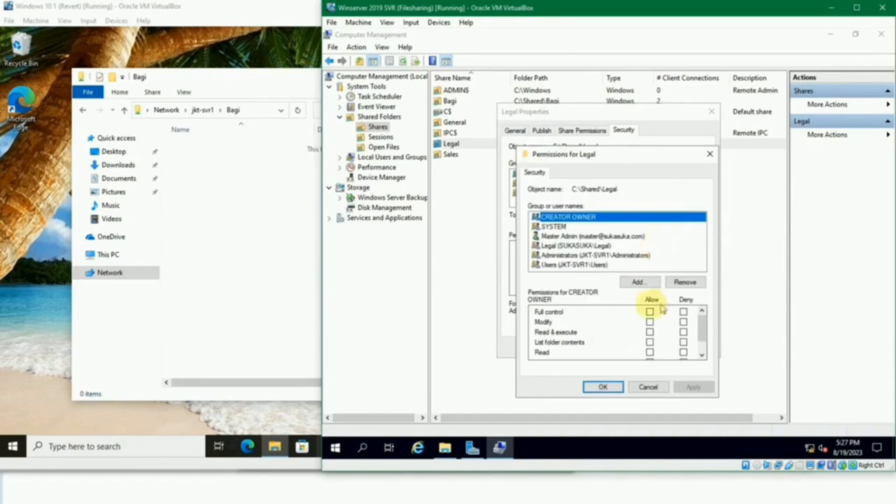
{"action": "left_click", "coordinate": [595, 246]}
{"action": "scroll", "coordinate": [644, 322], "scroll_direction": "down", "scroll_amount": 2}
{"action": "scroll", "coordinate": [644, 322], "scroll_direction": "up", "scroll_amount": 2}
{"action": "left_click", "coordinate": [616, 393]}
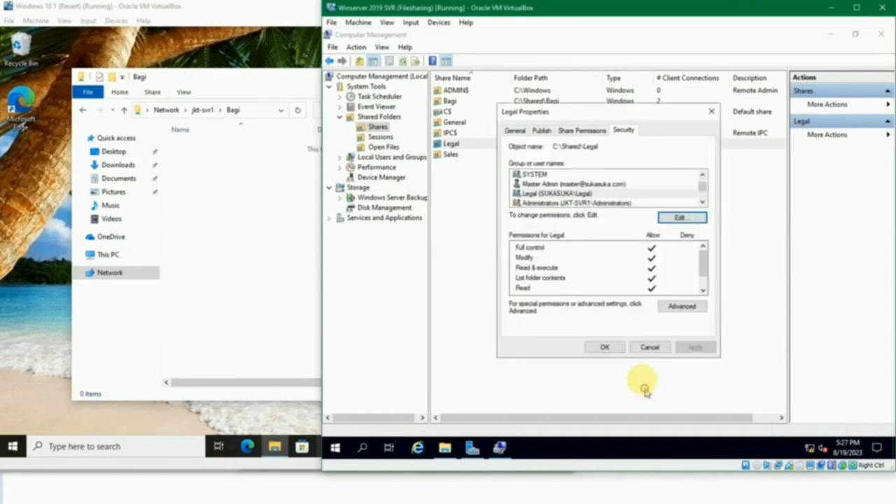
{"action": "left_click", "coordinate": [644, 348]}
{"action": "left_click", "coordinate": [511, 201]}
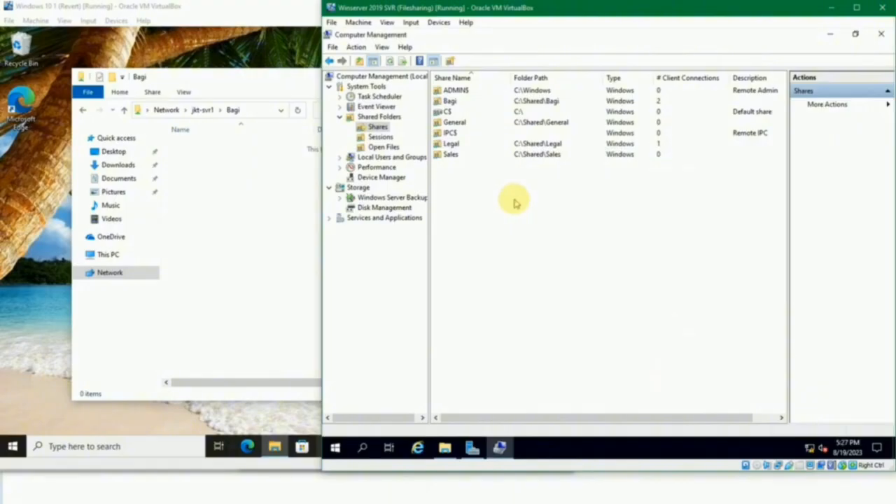